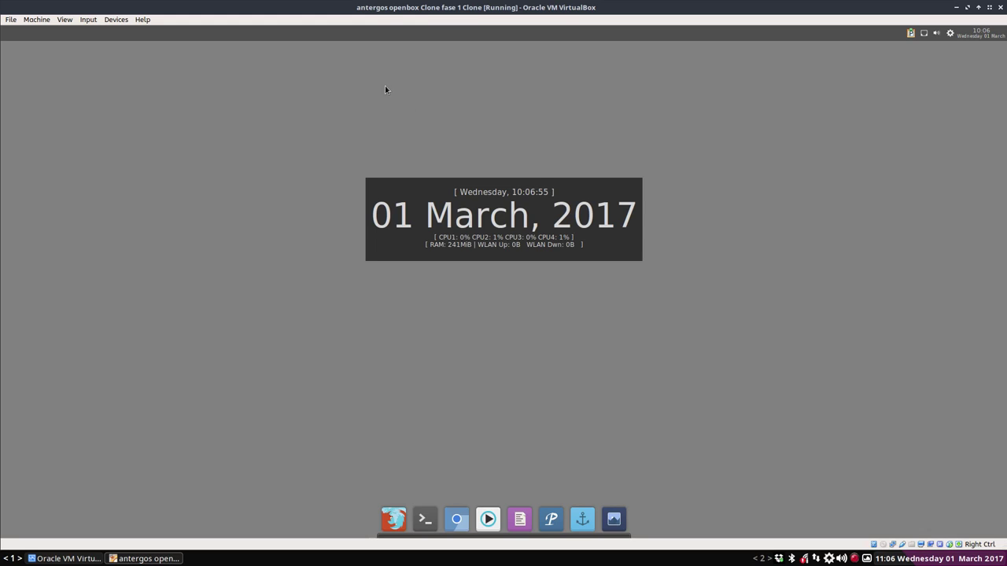
- Resize the guest display to 1920x1080, switch to full-screen, then leave full-screen again
click(65, 19)
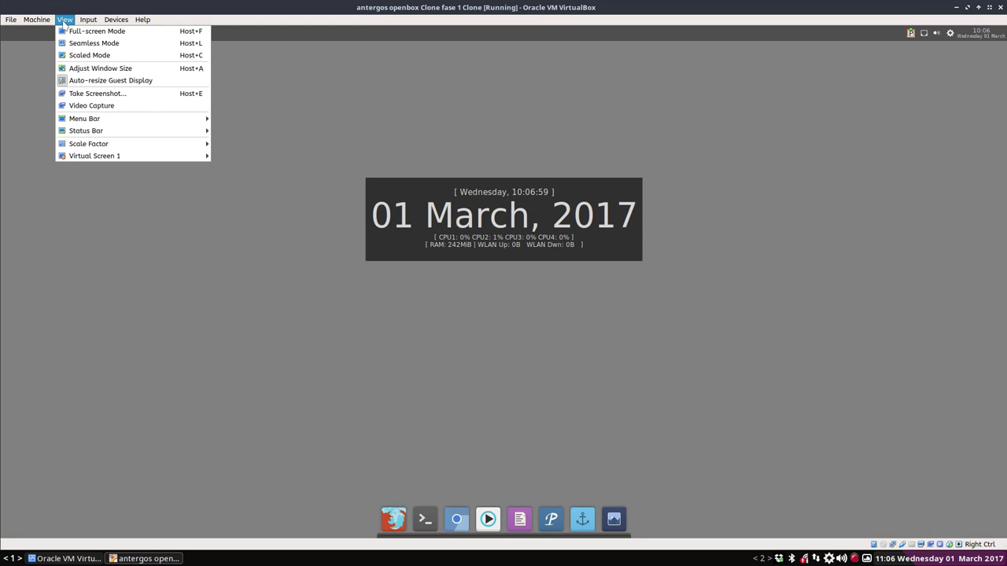
mouse_move(107, 156)
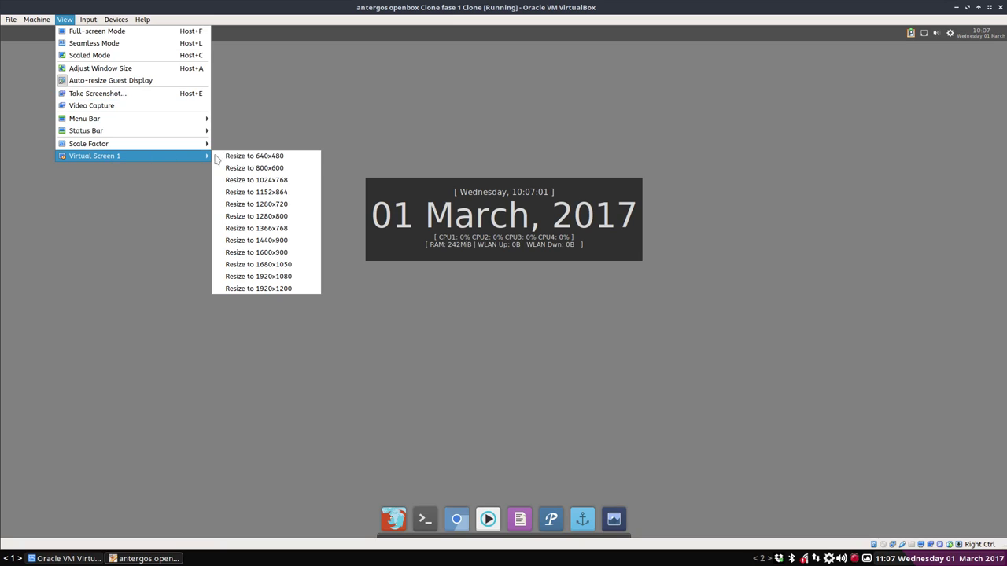
click(273, 277)
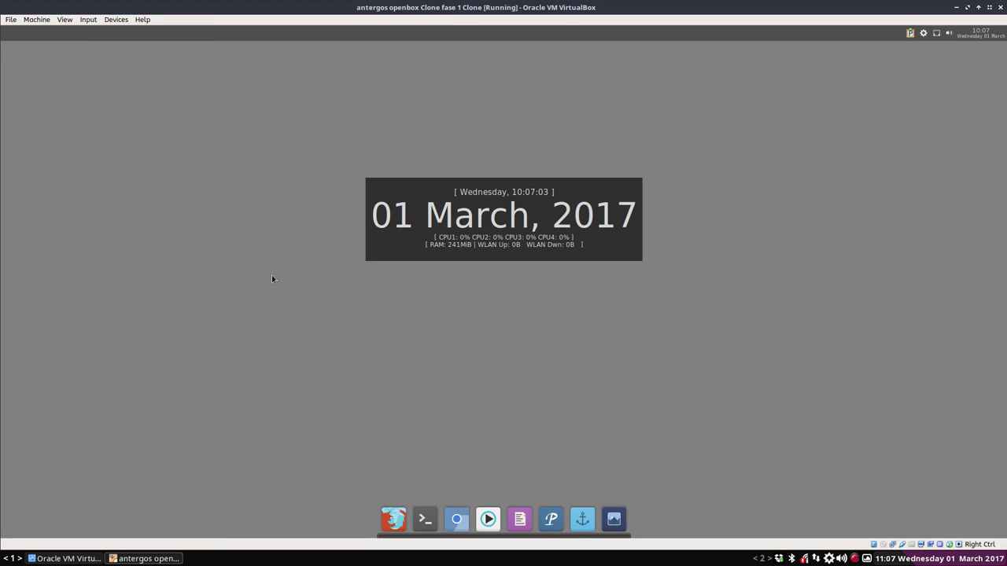
click(64, 19)
click(90, 33)
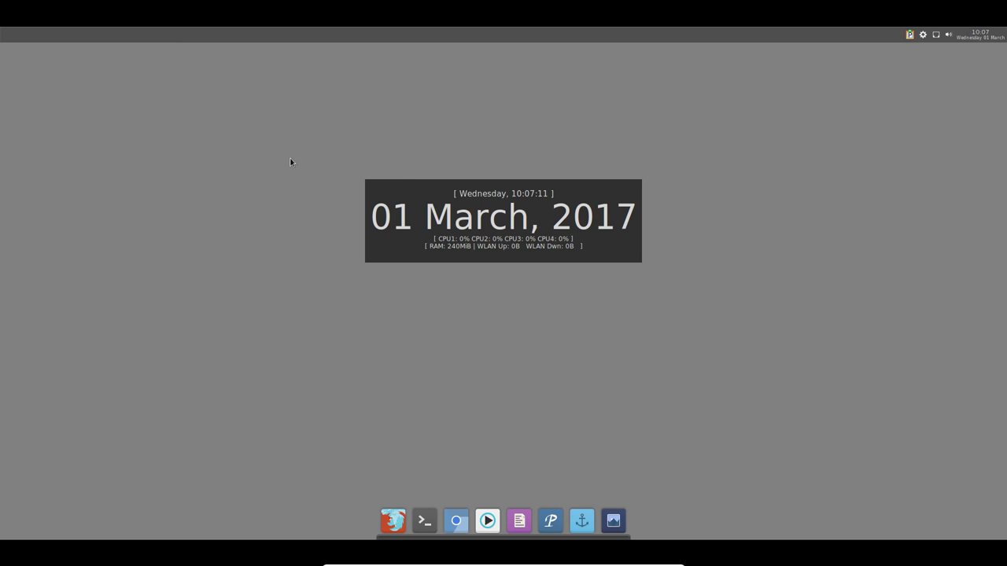
key(Control_R+f)
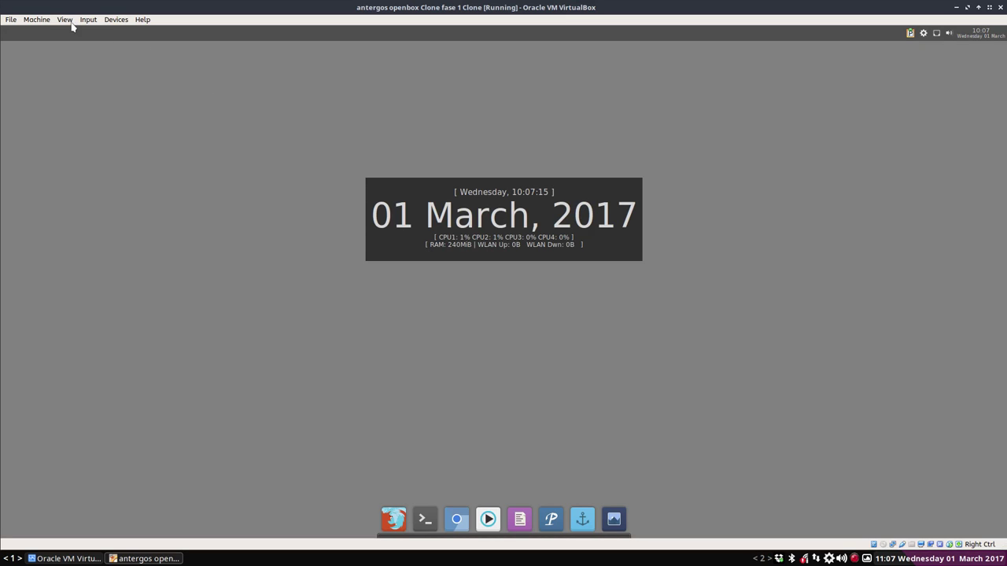
- Resize the guest display to 1920x1080 once more and return to full-screen mode
click(64, 18)
mouse_move(97, 146)
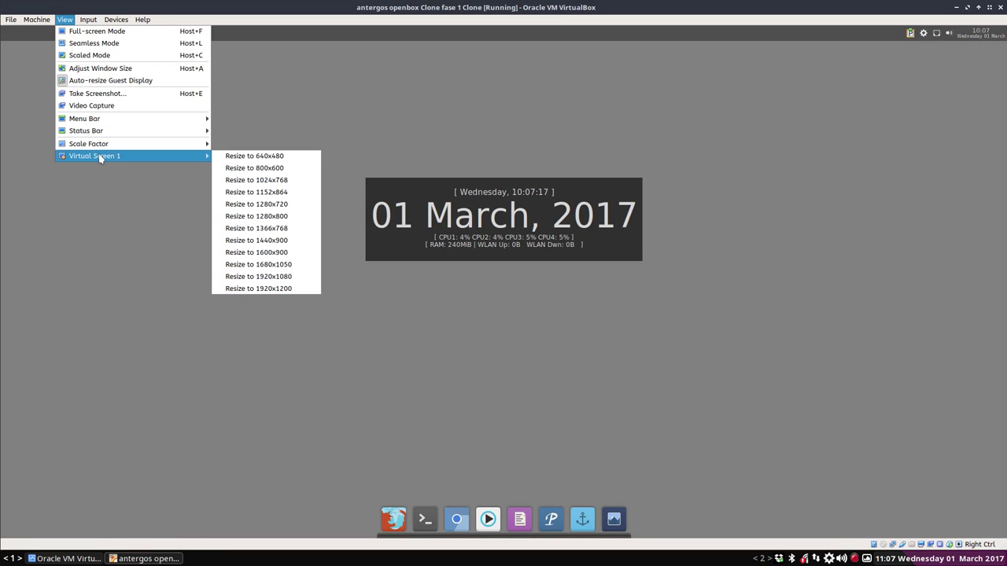
click(271, 280)
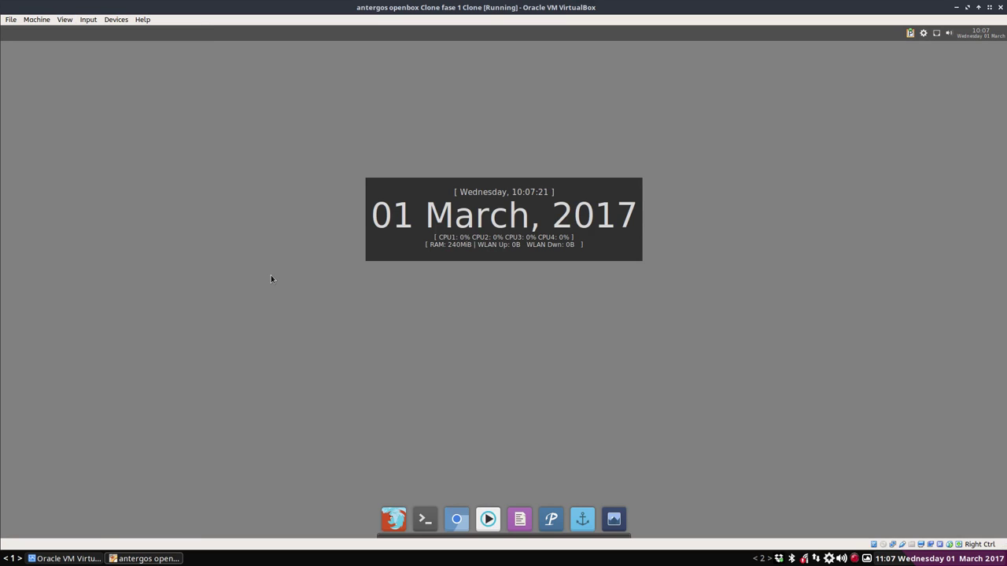
click(65, 19)
click(76, 32)
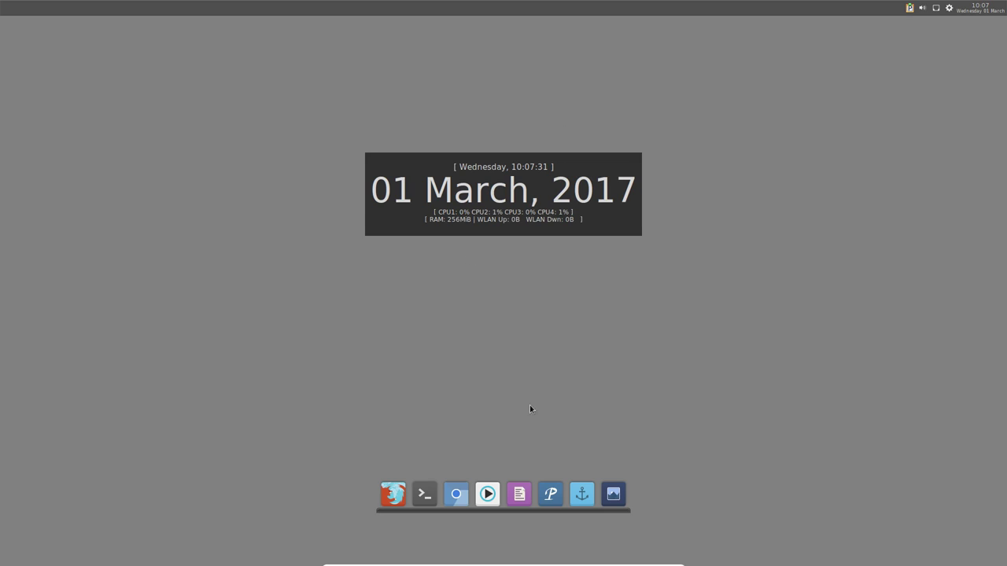
- Quit the Plank dock and relaunch it so it sits at the bottom screen edge
right_click(399, 499)
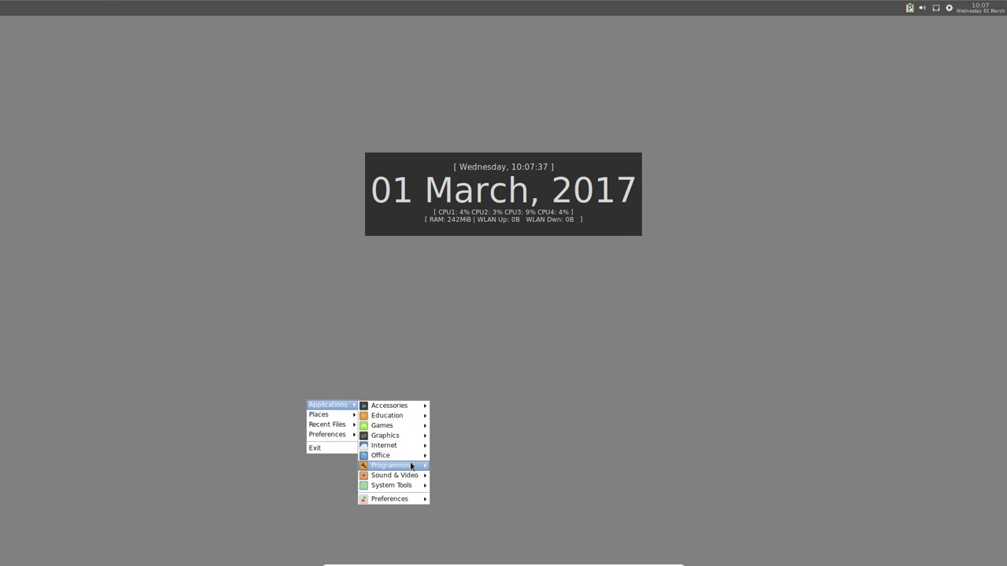
mouse_move(409, 406)
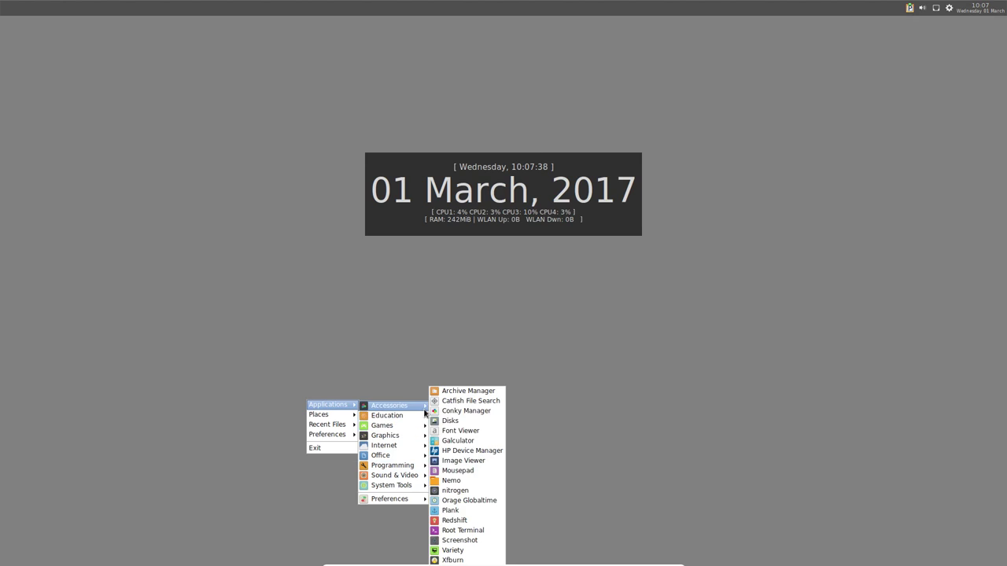
click(452, 511)
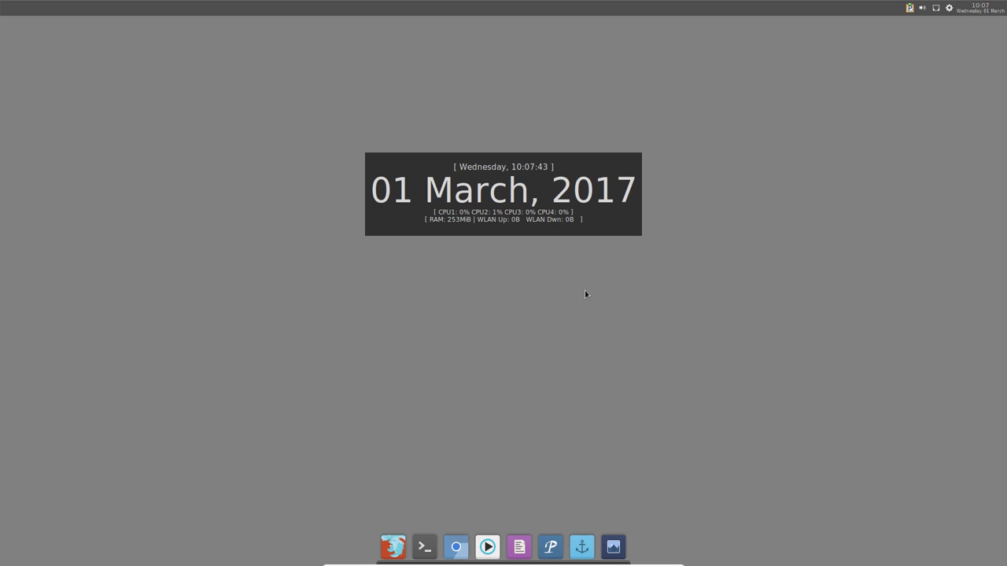
right_click(688, 111)
mouse_move(725, 118)
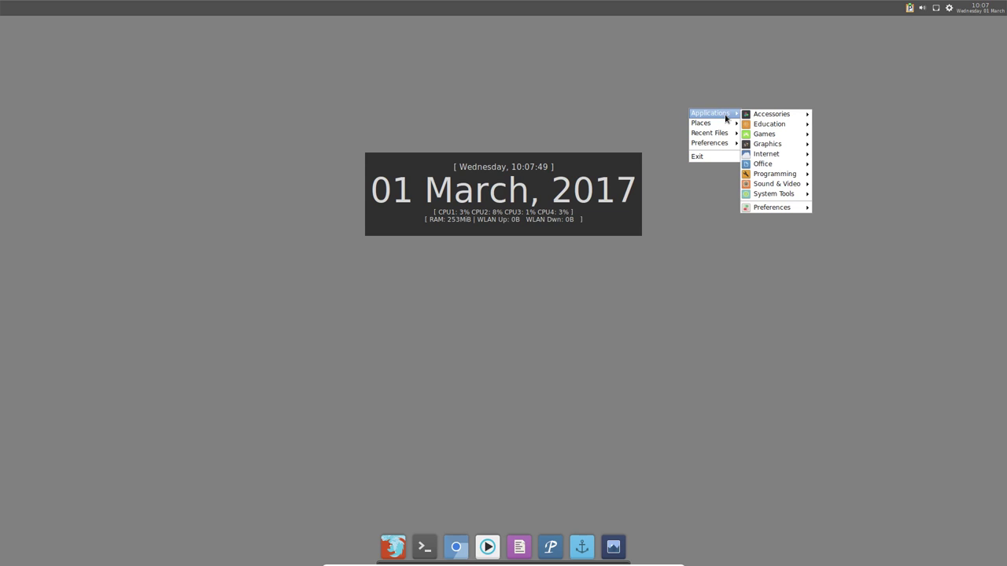
mouse_move(773, 122)
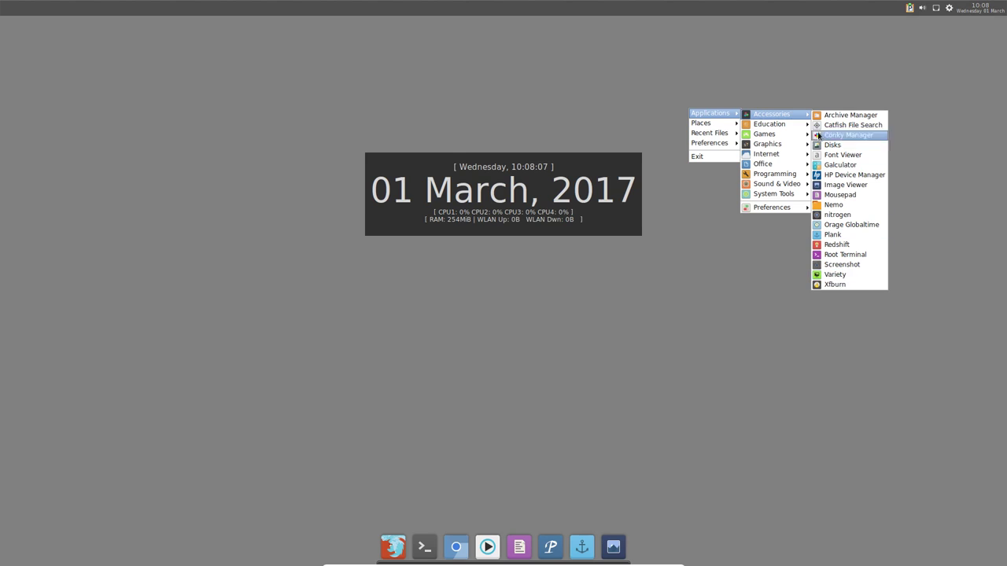
mouse_move(785, 139)
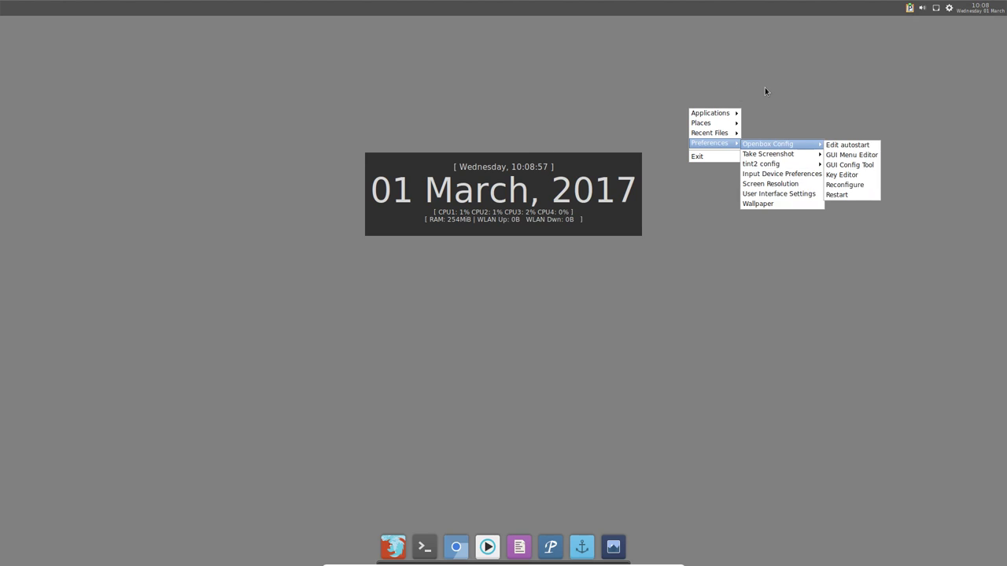
- Reopen the desktop menu and expand Applications > System Tools to reach PCManFM
click(647, 72)
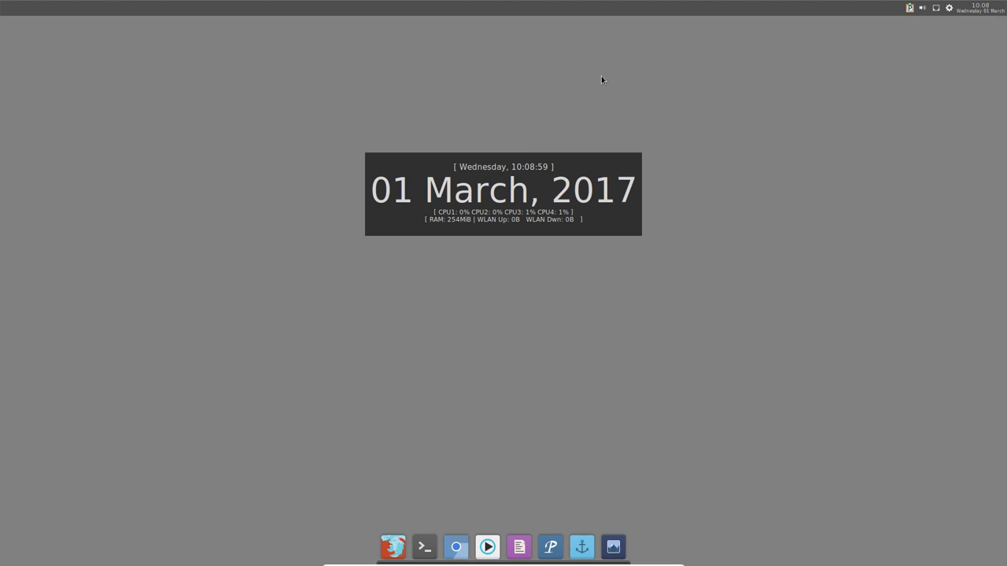
right_click(602, 77)
click(697, 248)
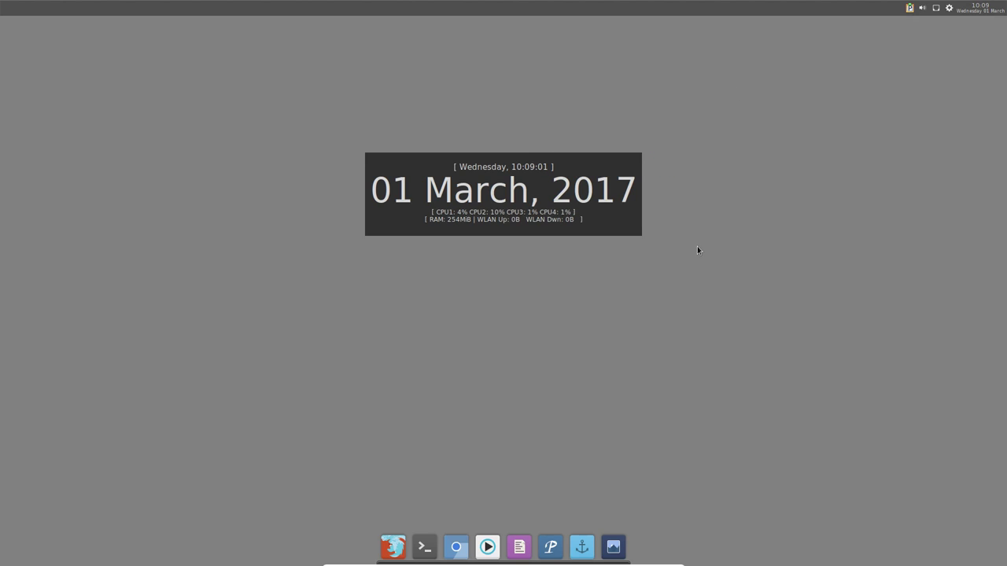
right_click(589, 277)
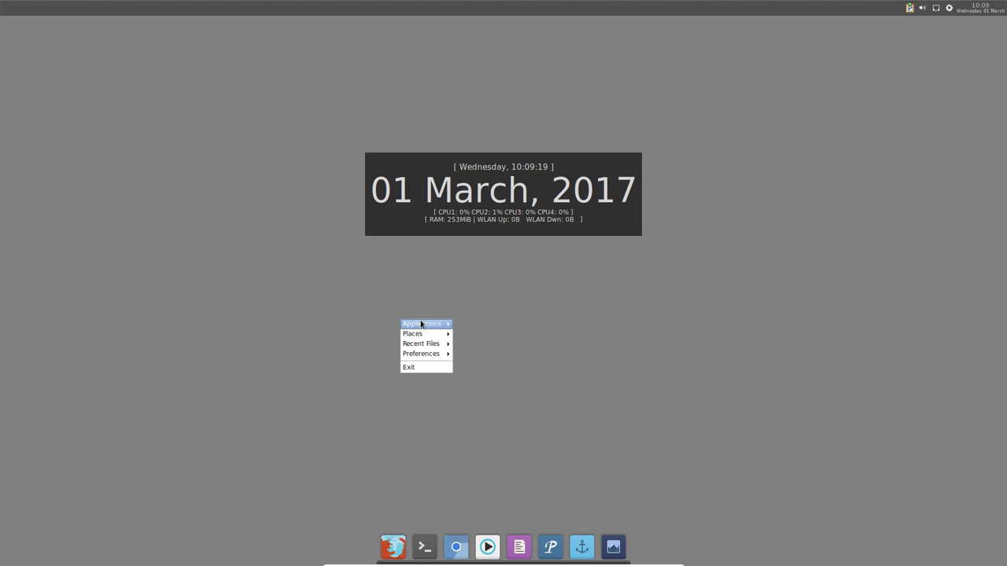
mouse_move(421, 323)
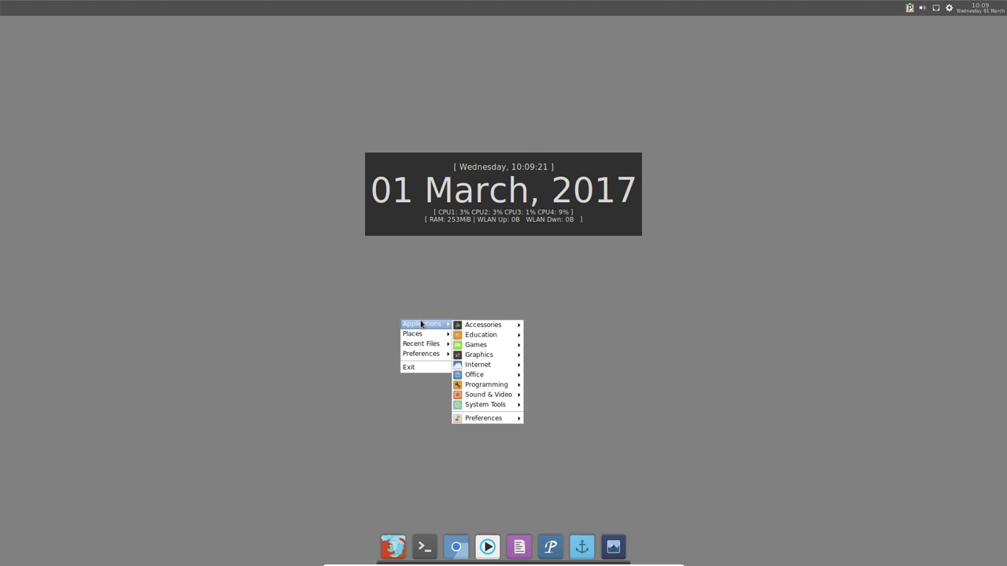
mouse_move(456, 328)
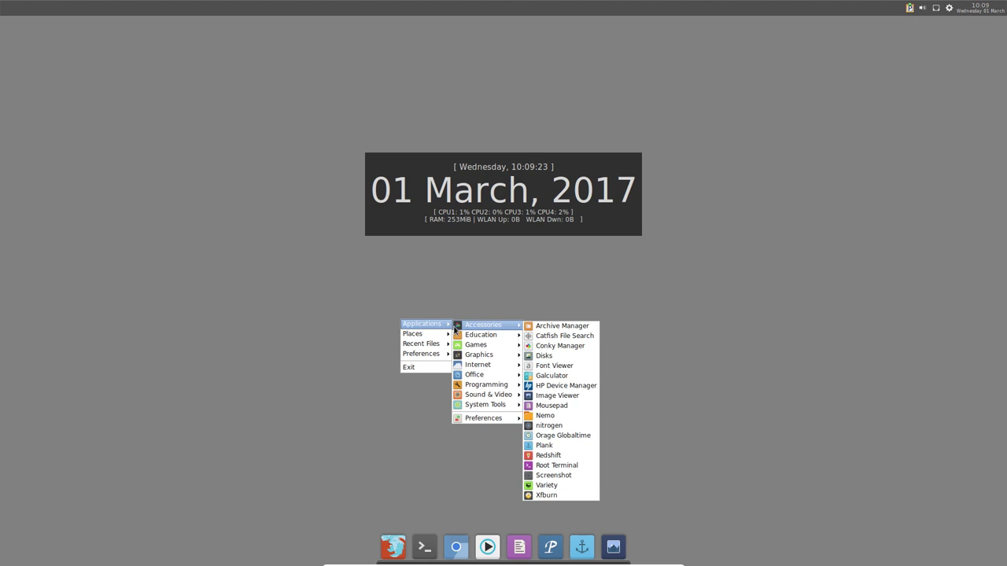
mouse_move(478, 408)
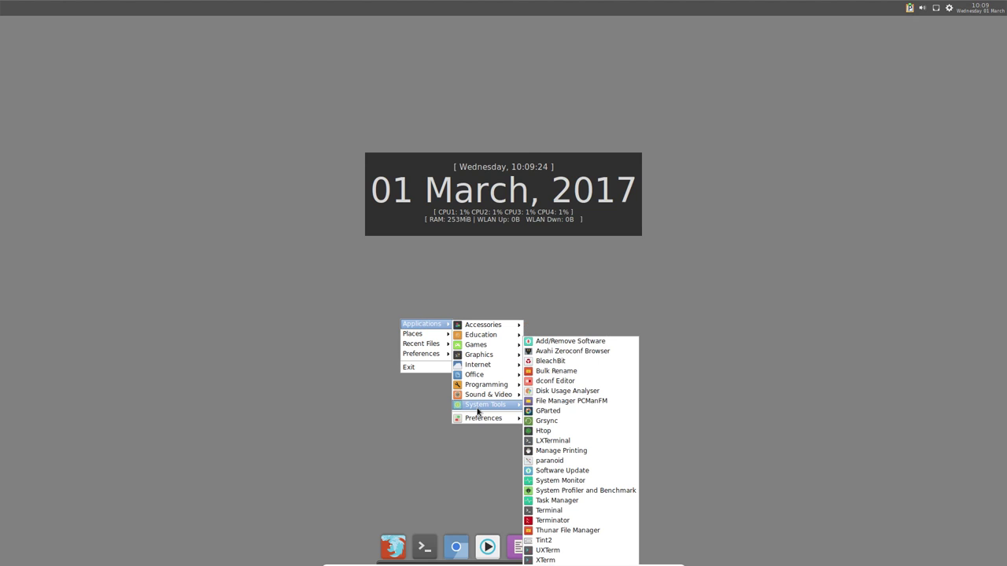
- Launch PCManFM and browse DATA > AntergosOpenbox > installation > personal, moving the window top-left
click(588, 402)
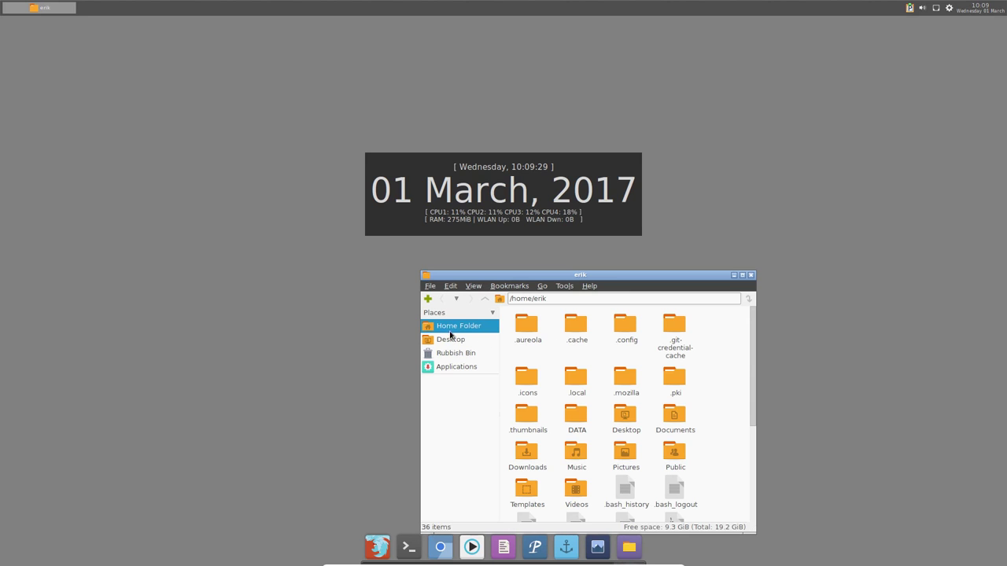
drag(599, 277, 543, 96)
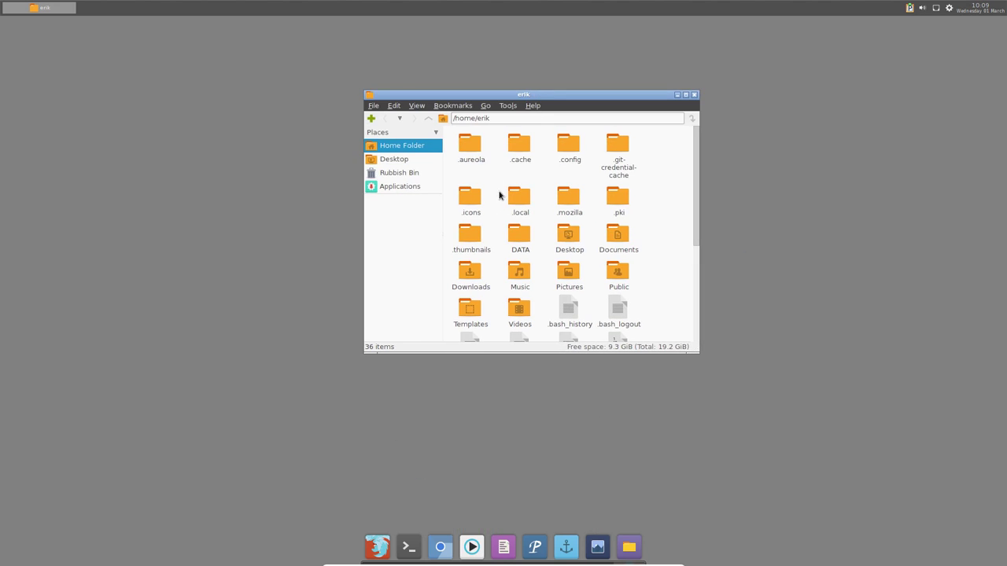
double_click(518, 236)
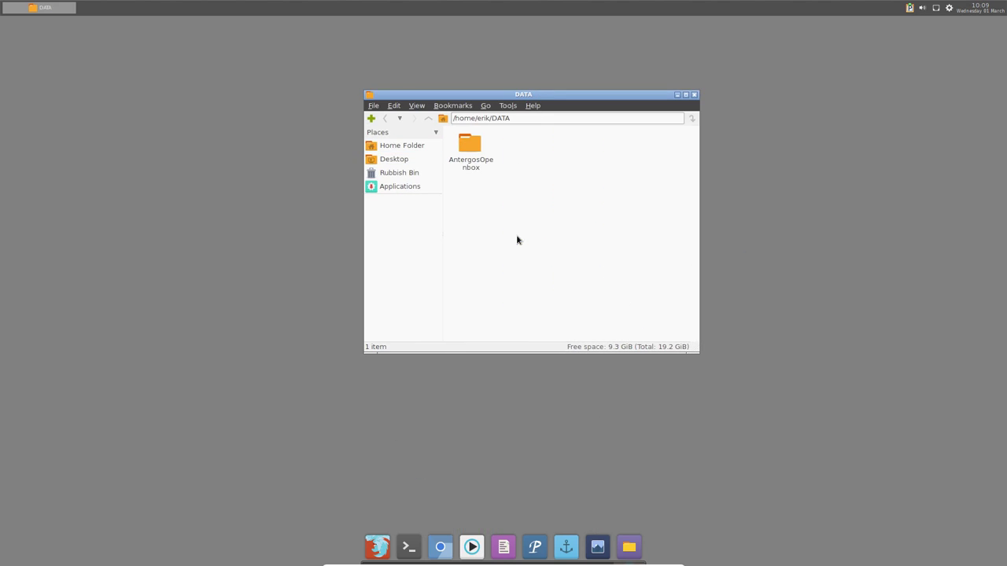
double_click(469, 146)
double_click(518, 149)
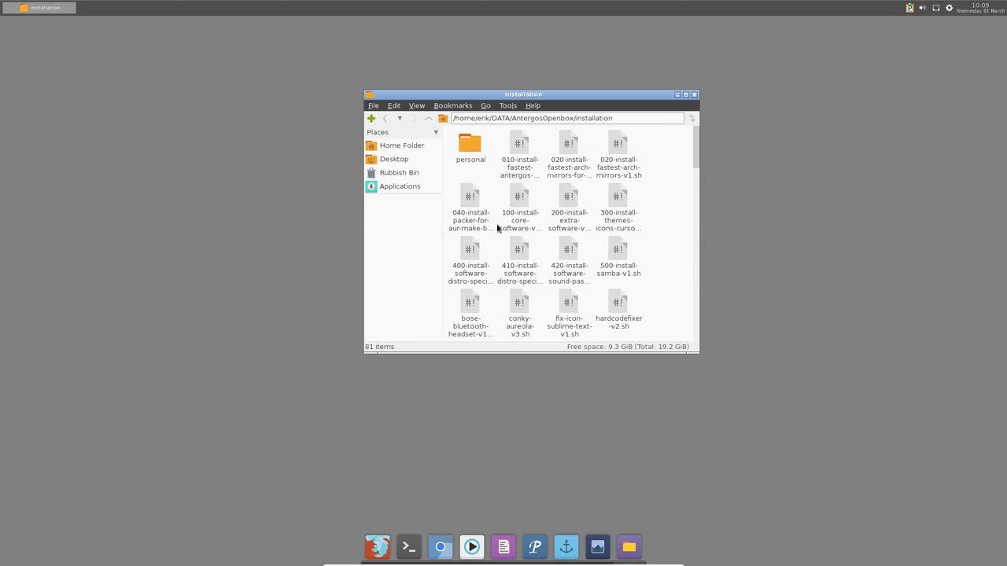
drag(536, 94, 494, 73)
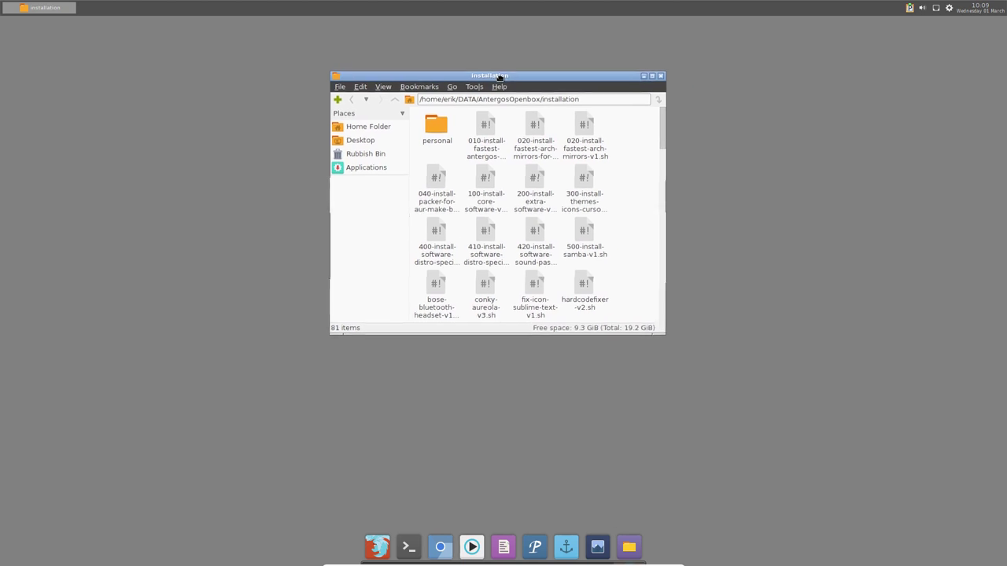
double_click(430, 127)
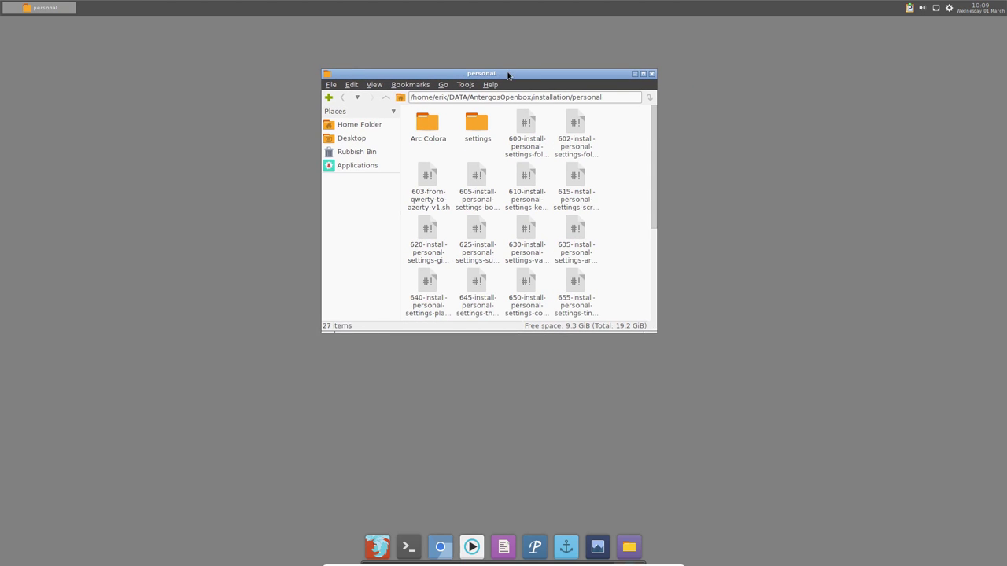
drag(508, 76, 186, 22)
- Enlarge the window to show all 27 files as a detailed list with a wider Name column
drag(336, 279, 350, 526)
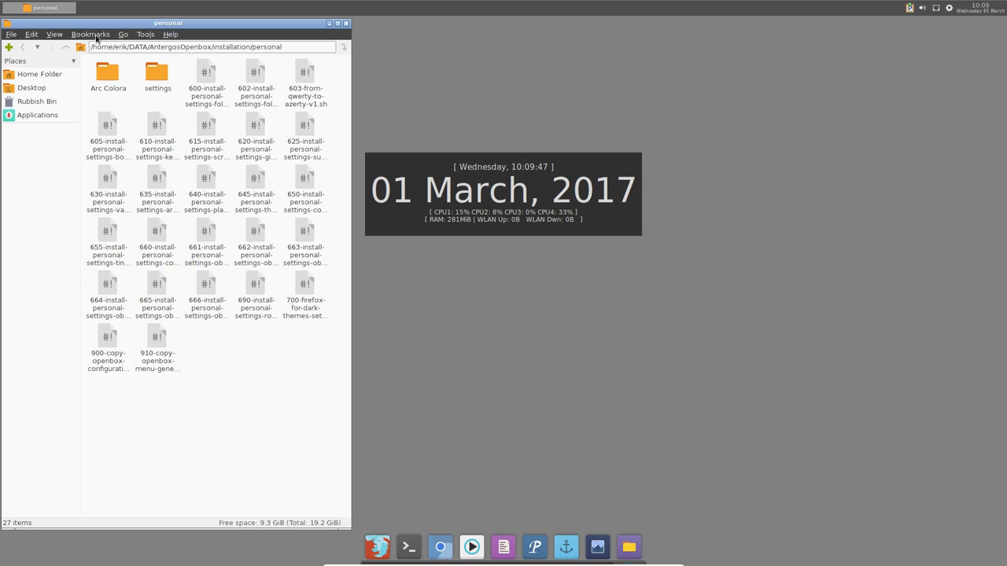
click(56, 36)
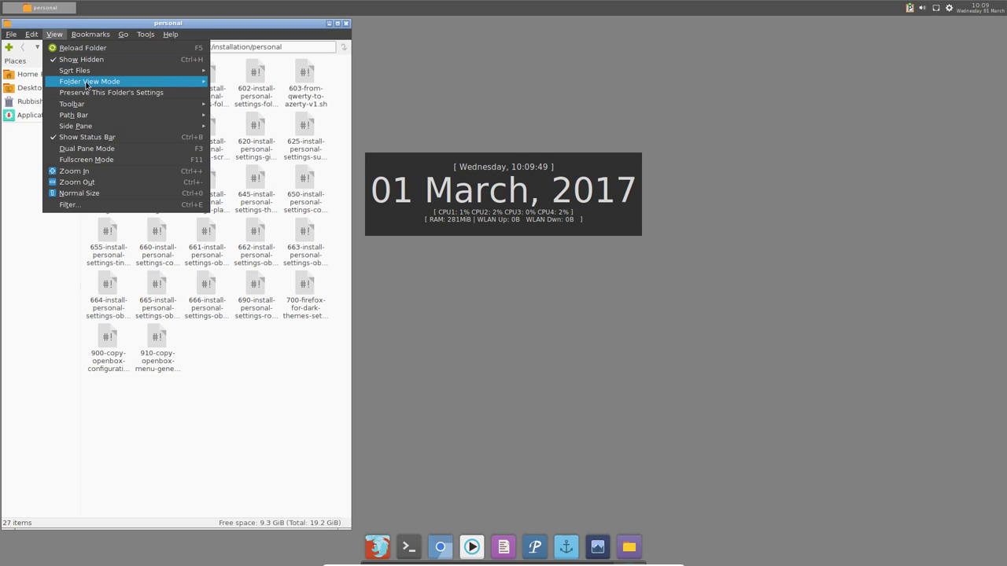
mouse_move(87, 85)
click(258, 115)
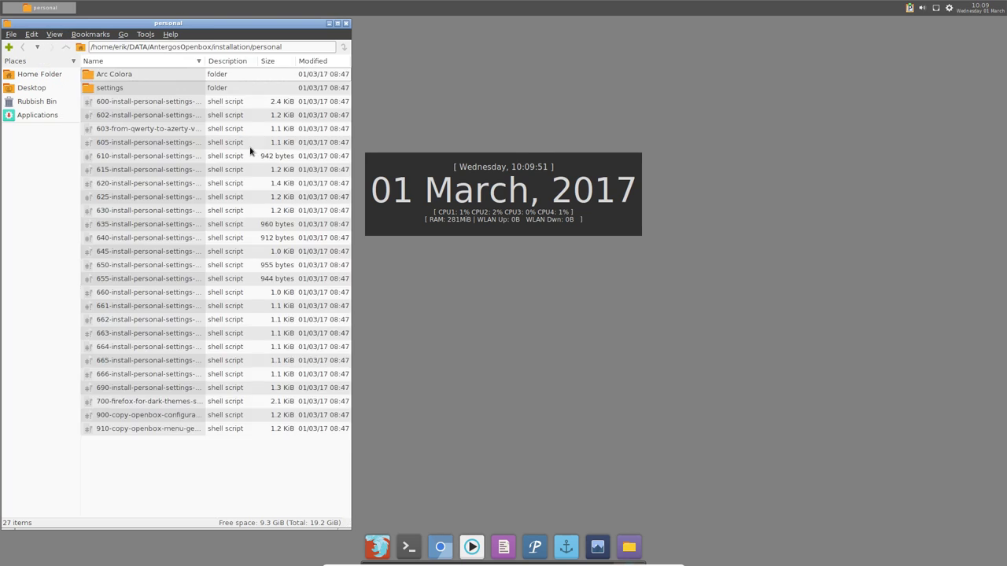
drag(204, 61, 306, 64)
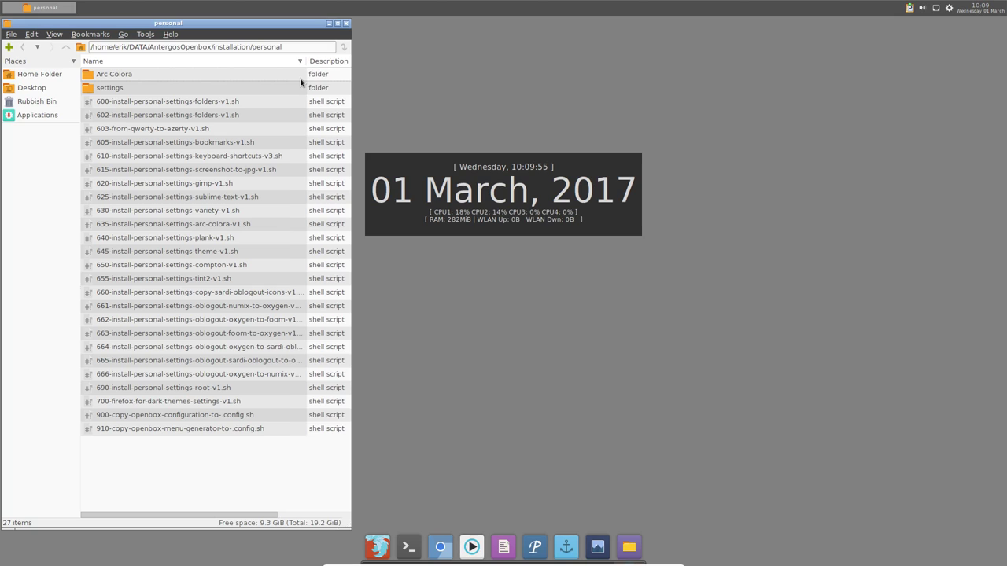
click(143, 34)
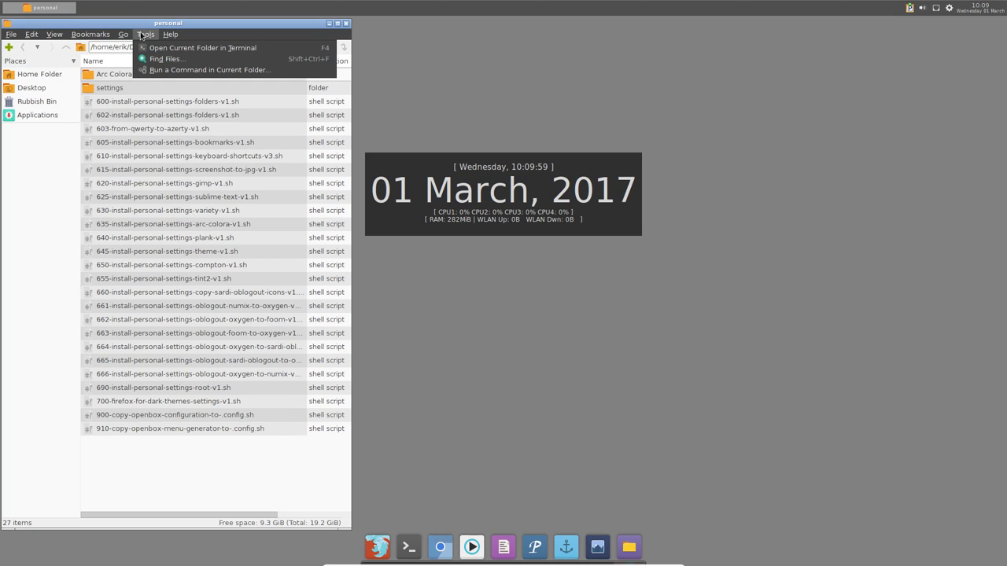
- Open a terminal in the personal folder, placed beside the file list and enlarged
click(230, 49)
drag(243, 27, 605, 33)
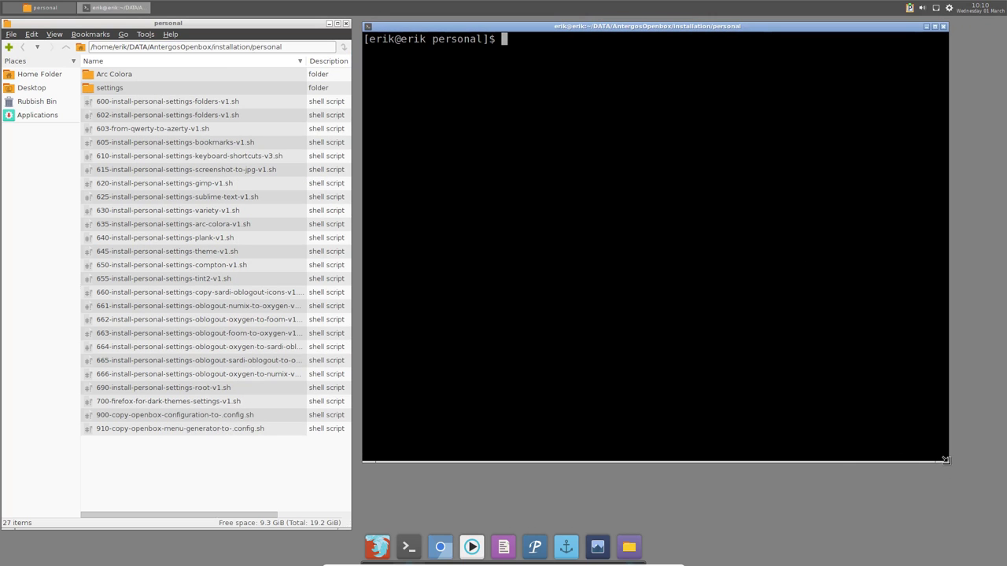
drag(945, 461, 986, 524)
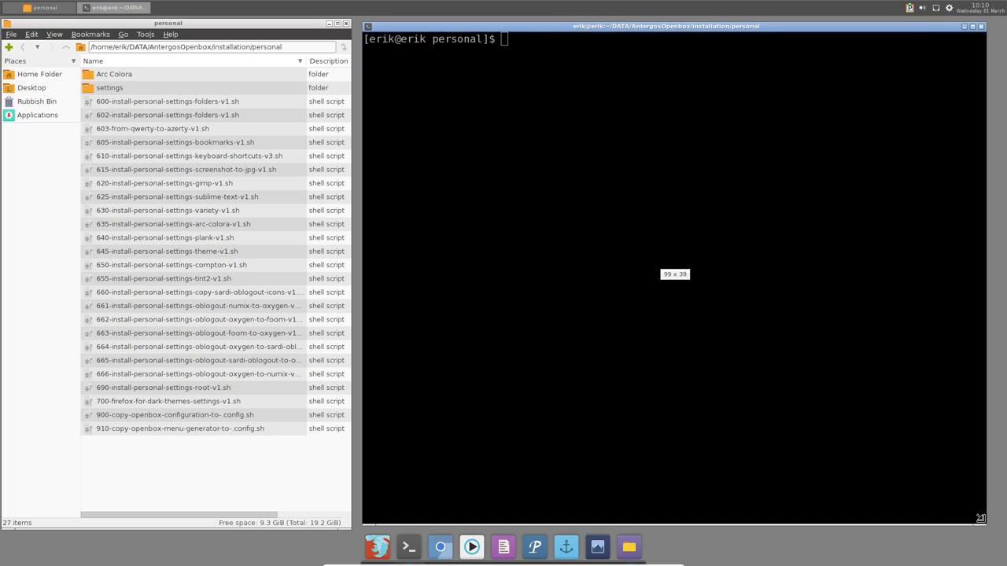
- Check the configured terminal emulator in PCManFM's Advanced preferences, then return to the terminal
click(33, 35)
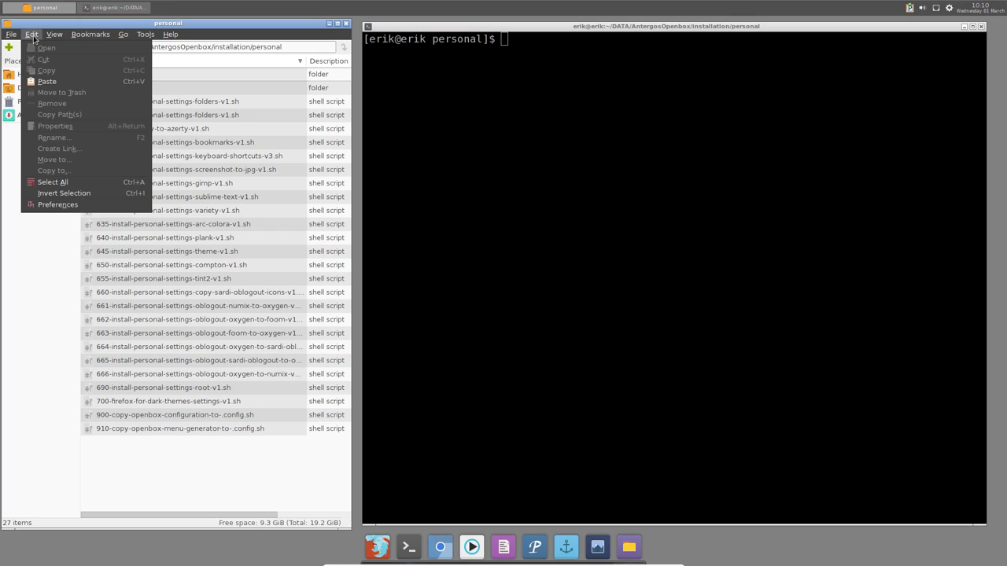
click(106, 206)
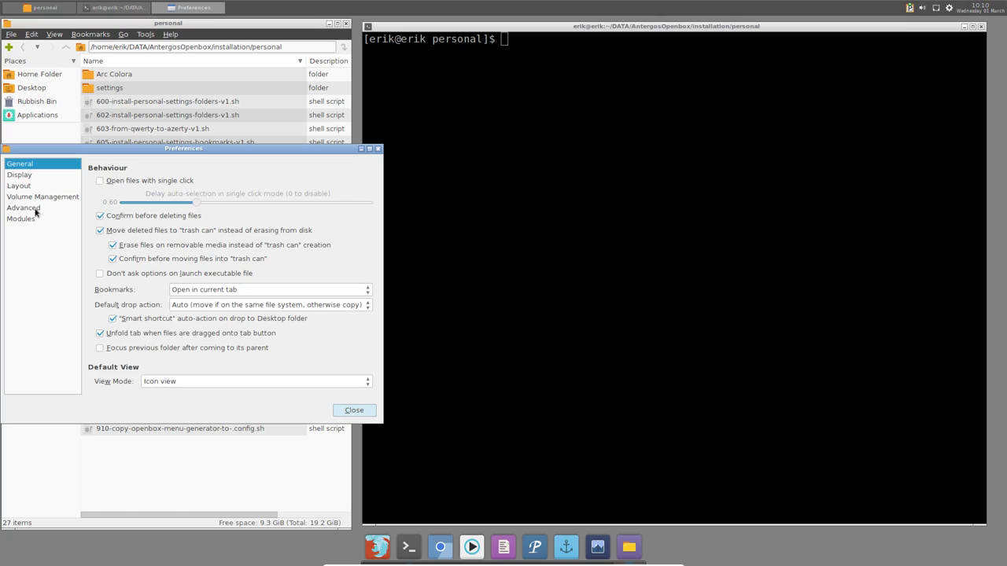
click(29, 209)
double_click(193, 191)
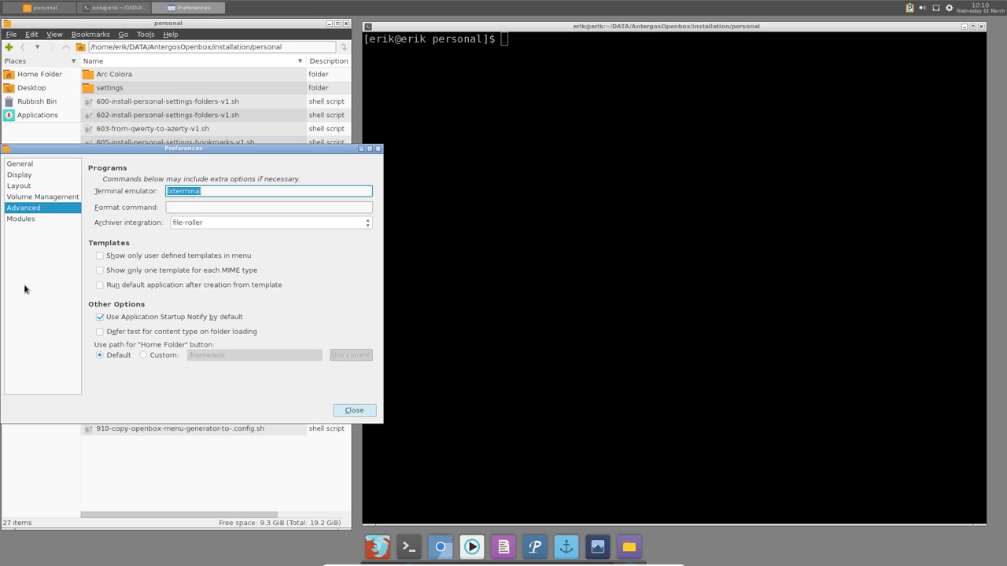
click(361, 413)
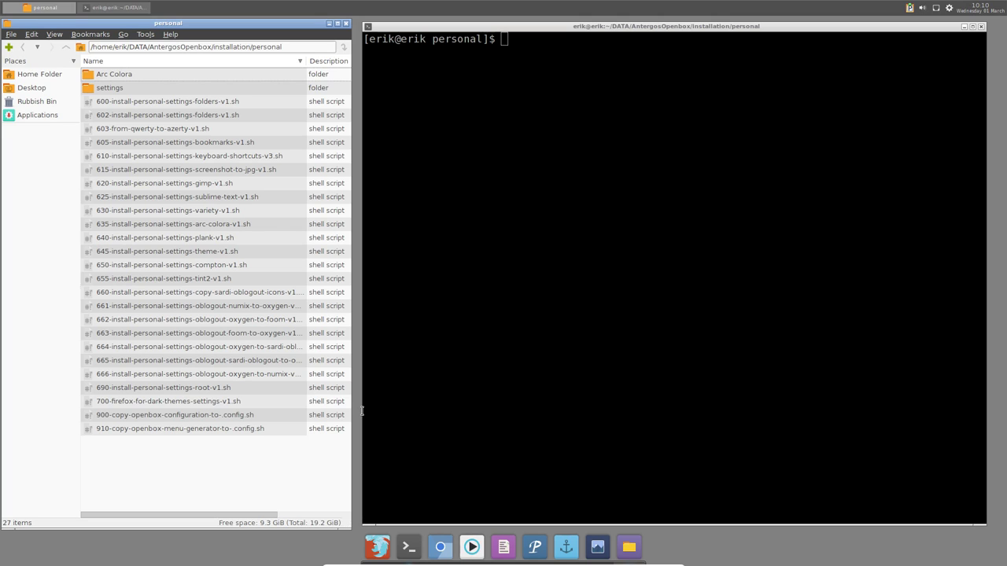
click(578, 84)
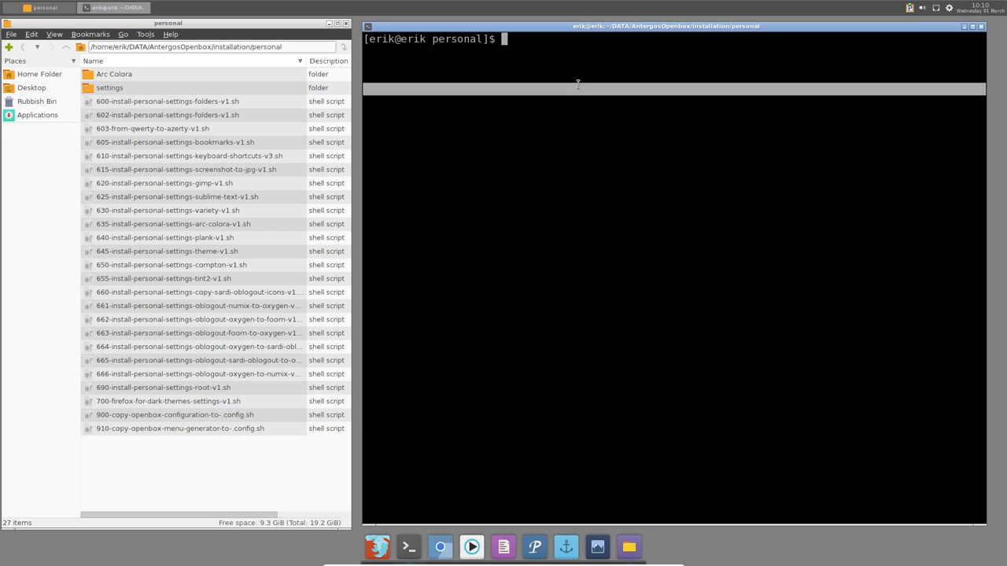
- Make the terminal background translucent by lowering the background colour's opacity in Style preferences
right_click(550, 46)
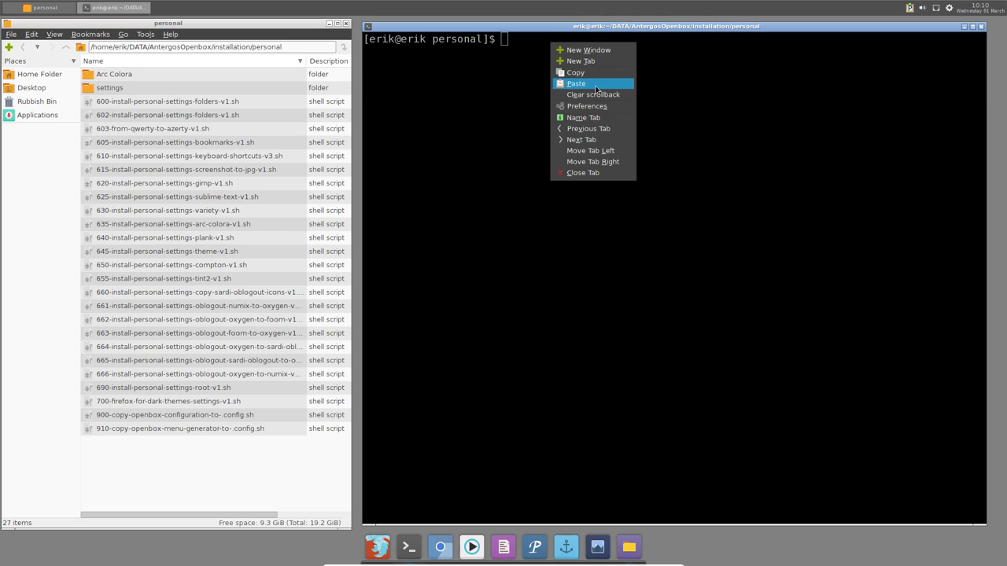
click(490, 219)
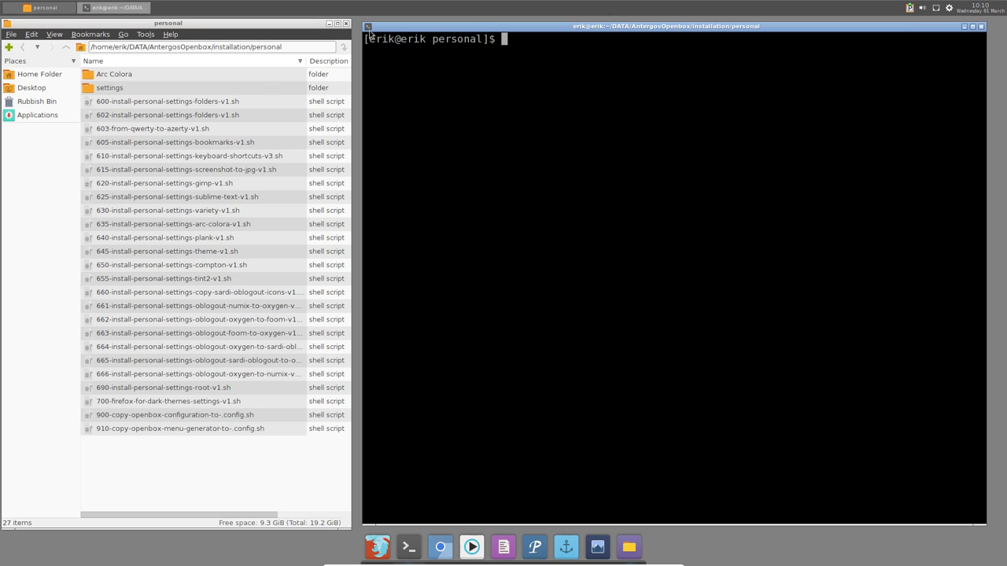
right_click(433, 63)
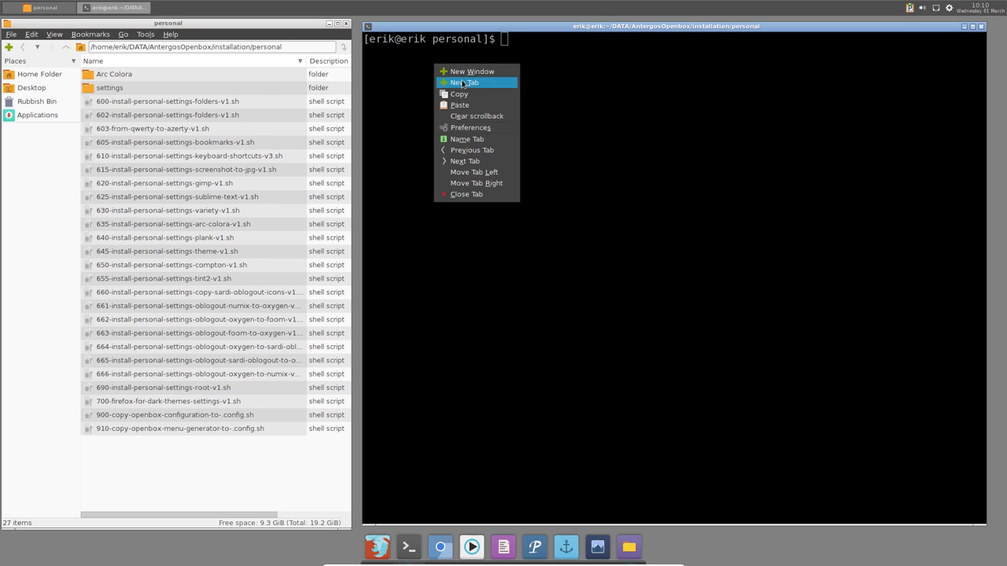
click(471, 128)
click(561, 178)
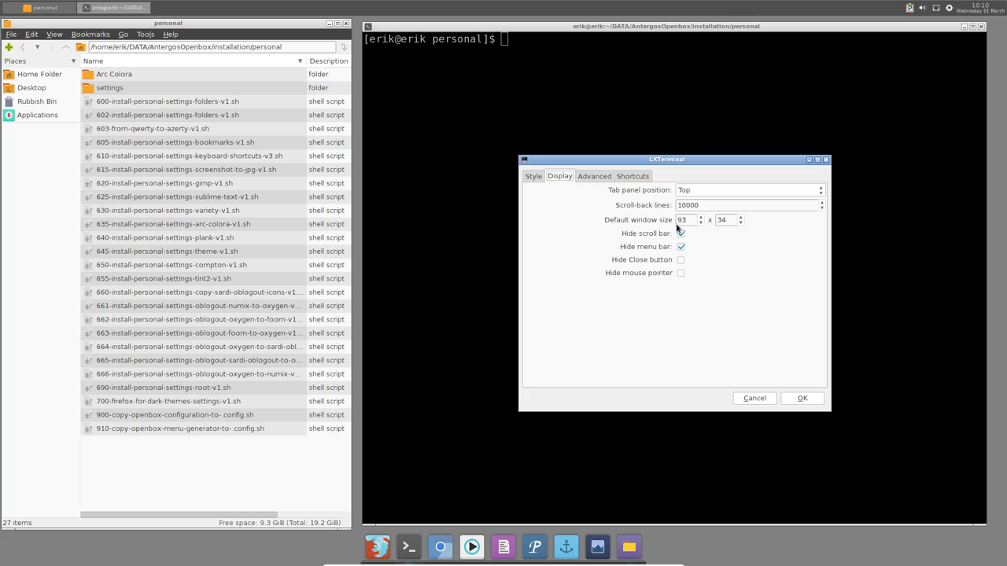
click(532, 177)
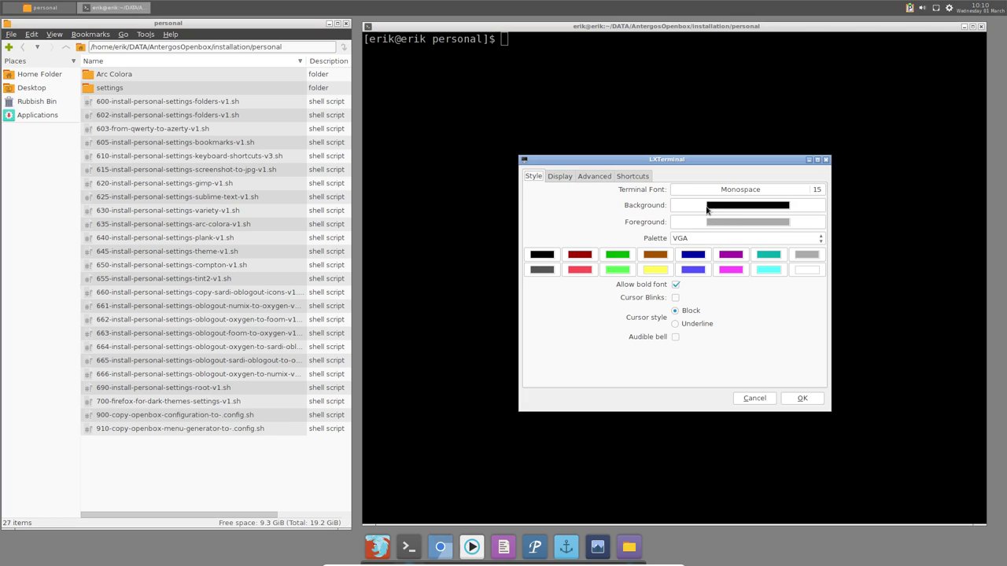
click(748, 209)
drag(759, 293, 719, 293)
click(791, 359)
click(801, 398)
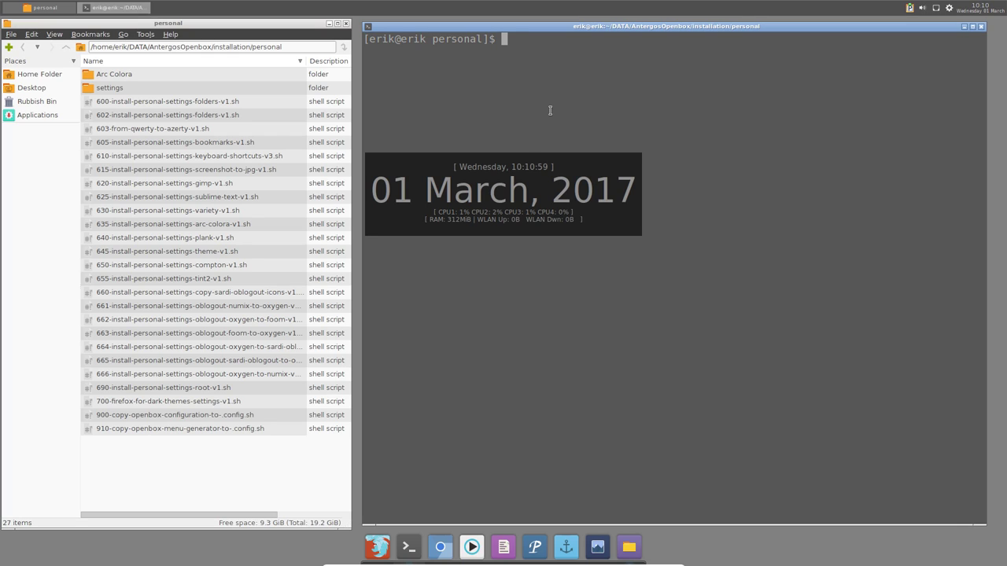
- Run 600- and 602-install-personal-settings-folders-v1.sh using Tab-completed ./600 and ./602
text(./600)
key(Tab)
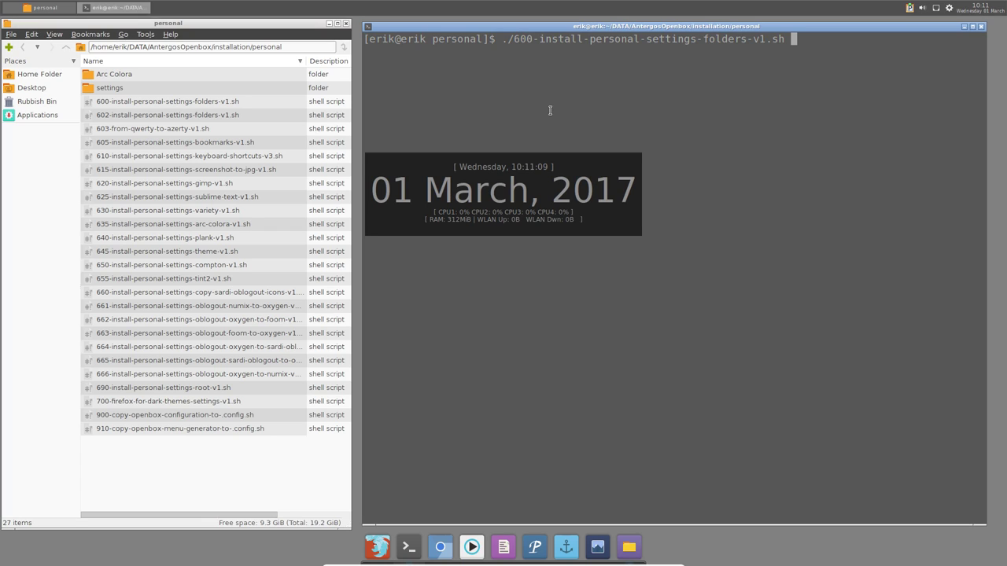
key(Return)
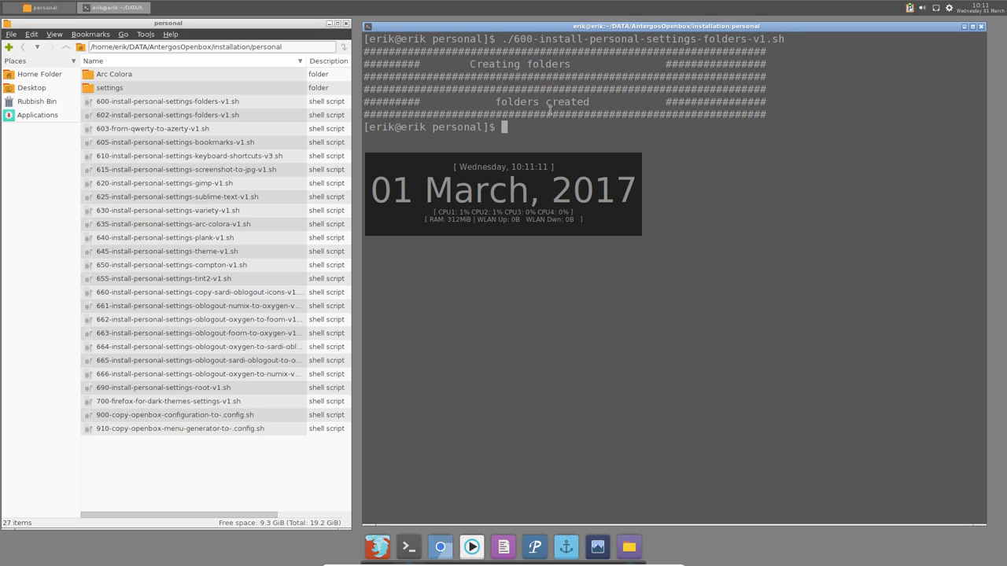
text(./602)
key(Tab)
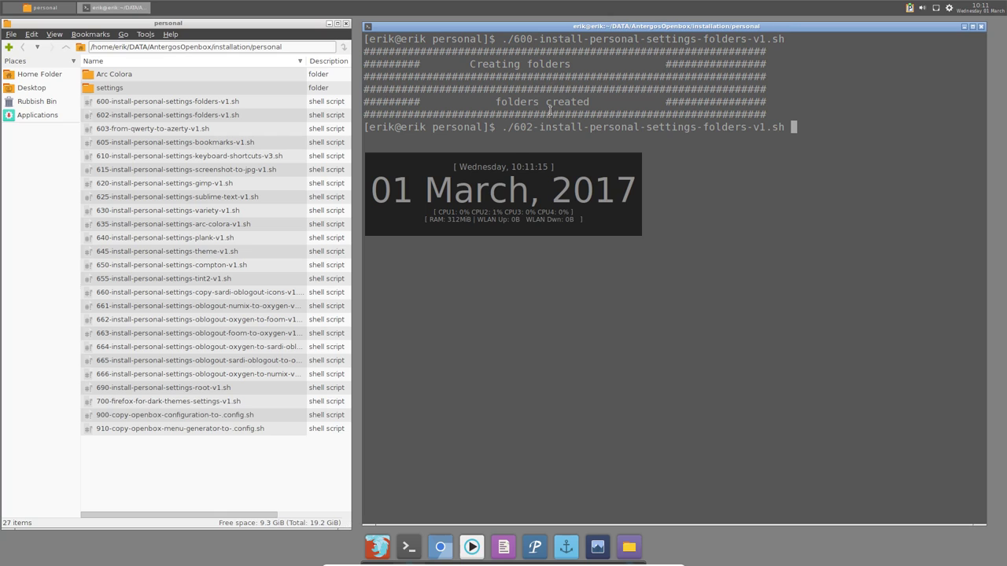
key(Return)
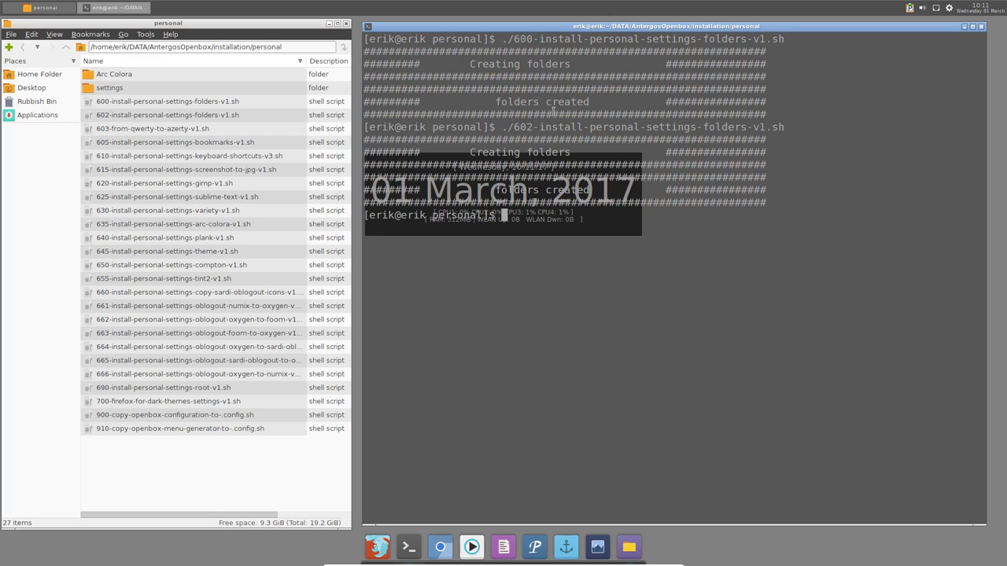
- View the 602 script in the text editor, highlighting the openbox mkdir line, then close it
double_click(291, 117)
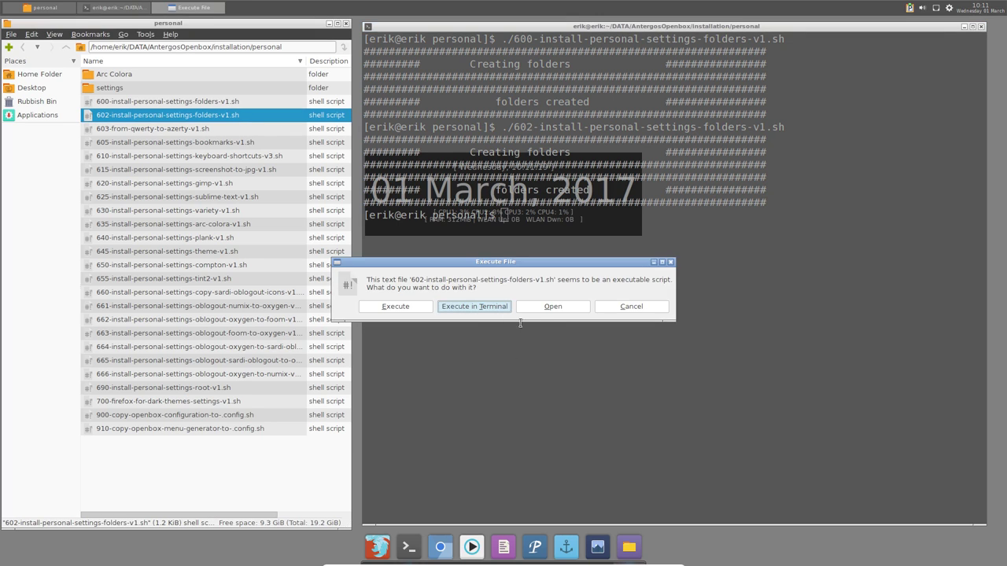
click(551, 307)
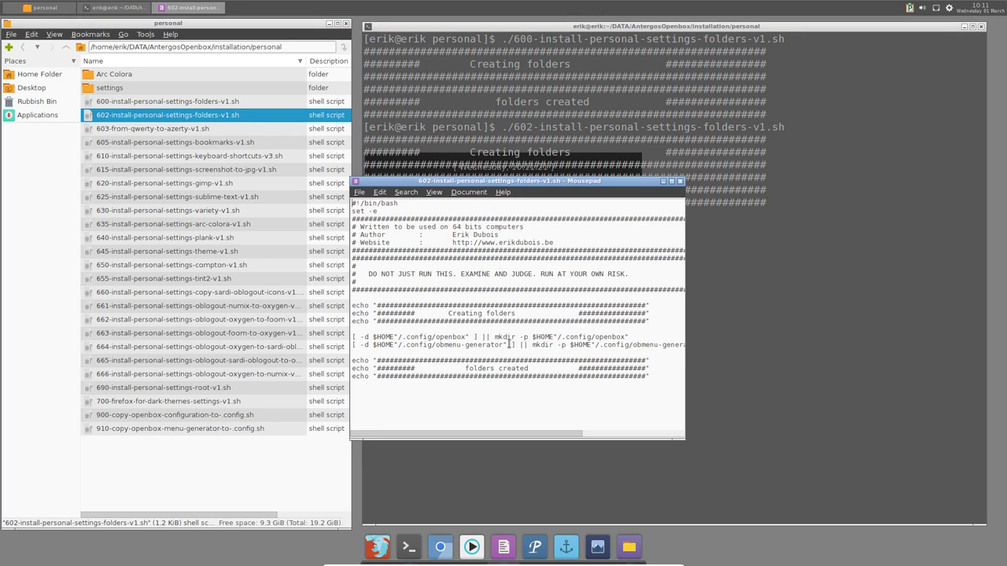
drag(435, 338, 477, 339)
click(680, 182)
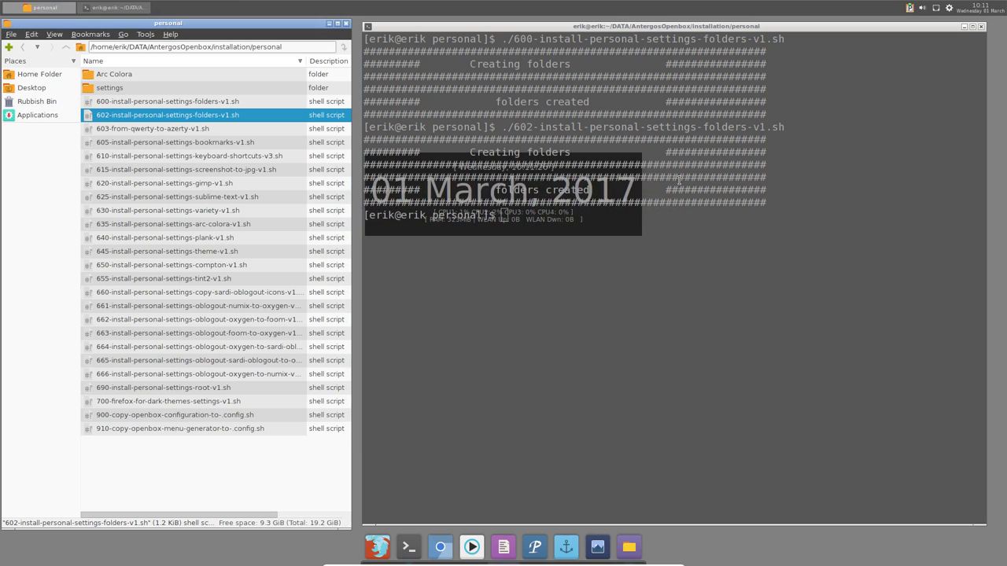
- Select the 900, 910 and 600 scripts, then cancel opening the 600 script
click(159, 422)
click(161, 430)
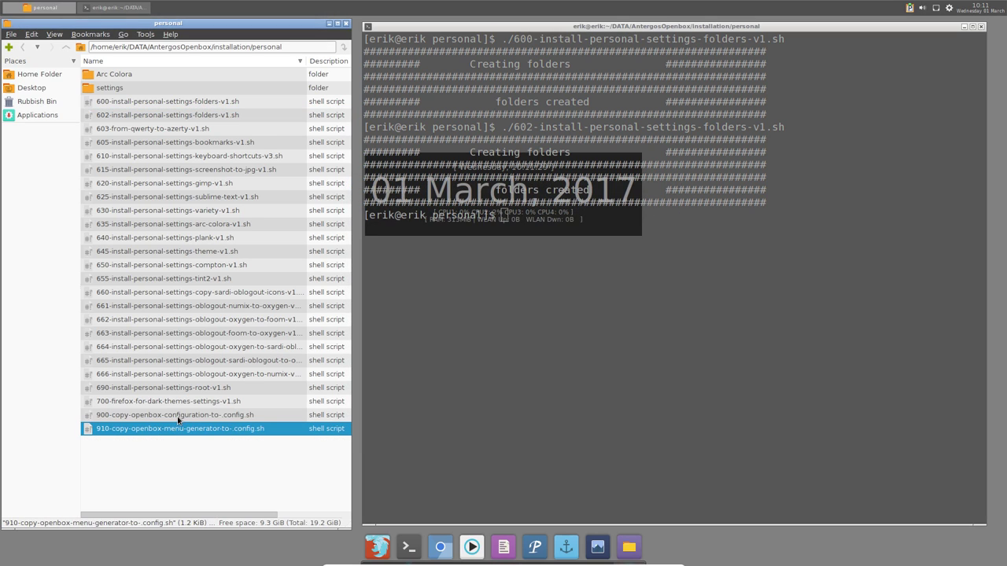
click(178, 417)
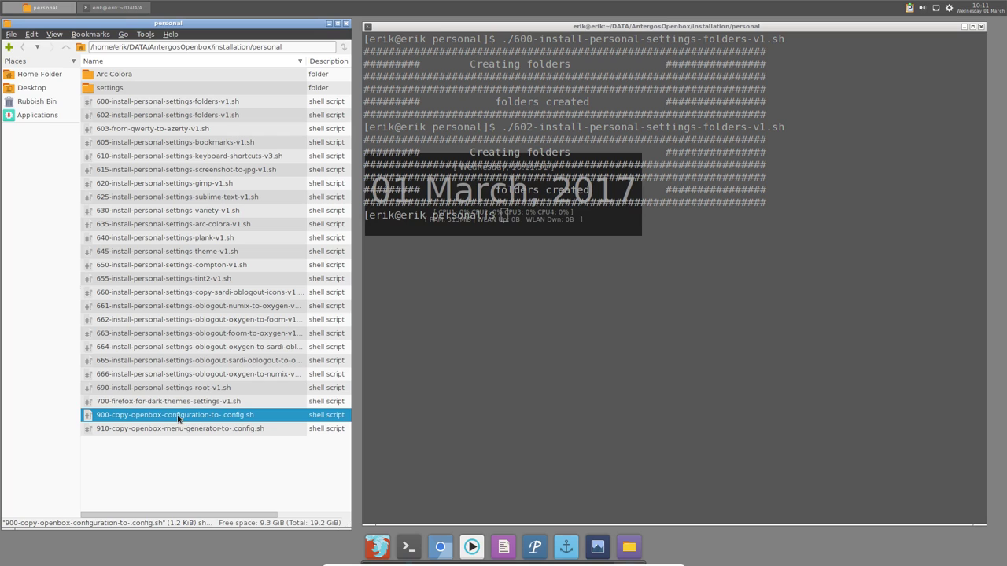
click(187, 103)
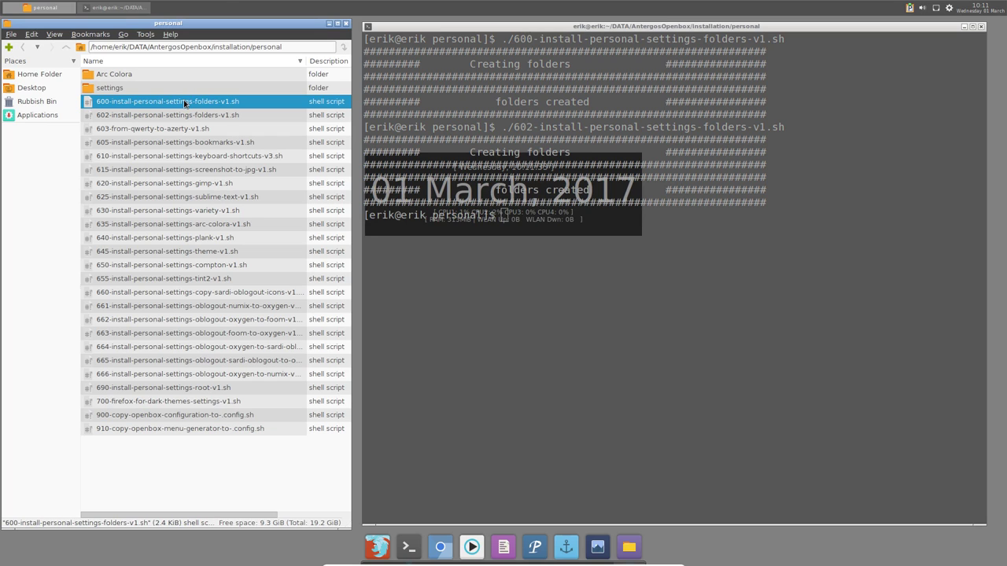
double_click(185, 103)
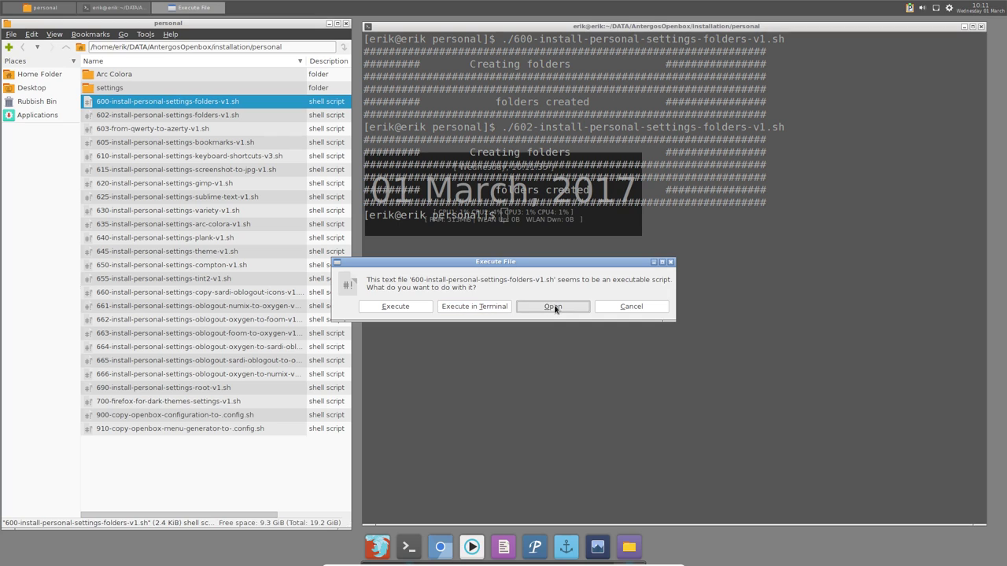
click(610, 308)
- Reopen the 602 script in the editor to inspect its openbox and obmenu-generator mkdir lines
click(191, 116)
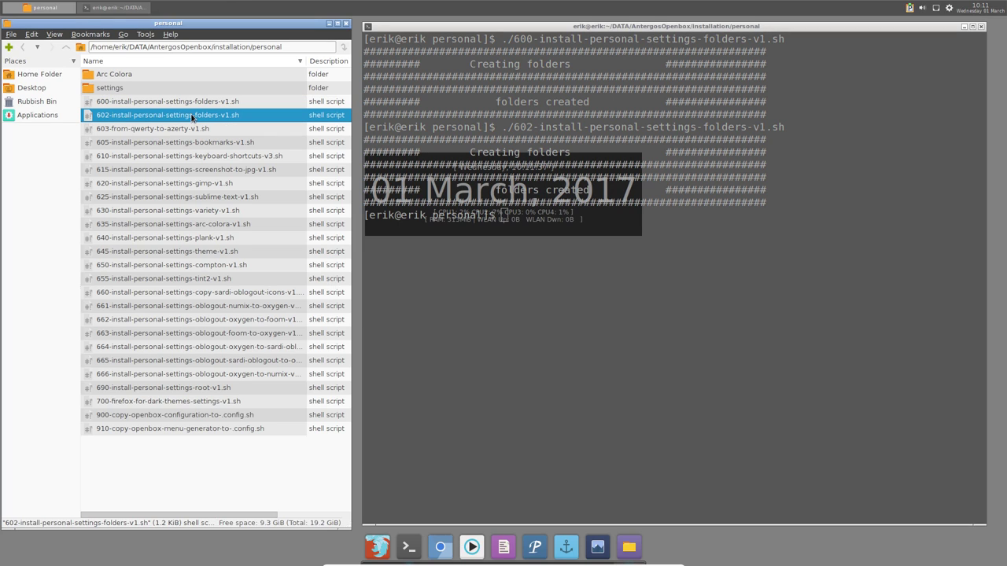
double_click(191, 117)
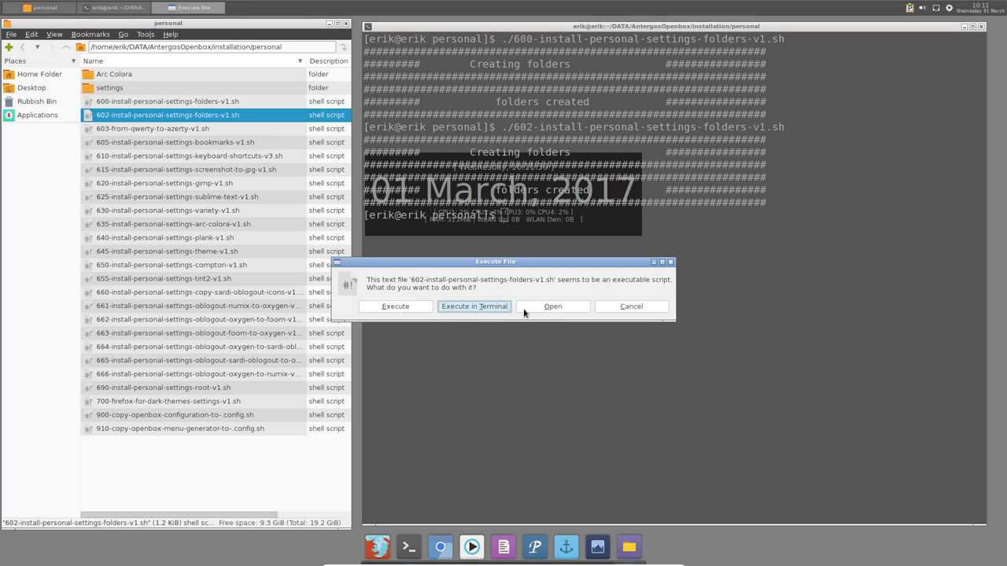
click(554, 310)
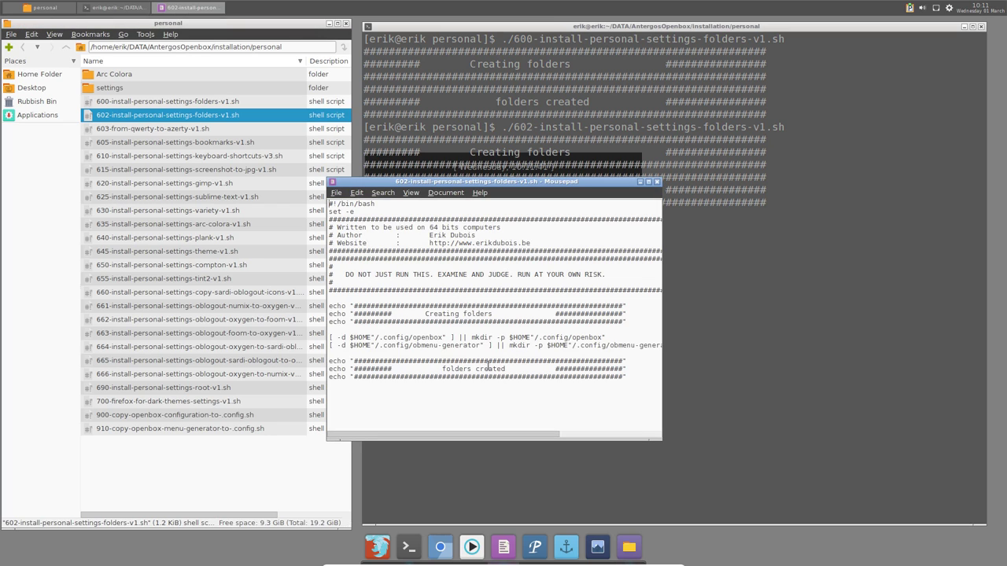
drag(337, 352, 320, 339)
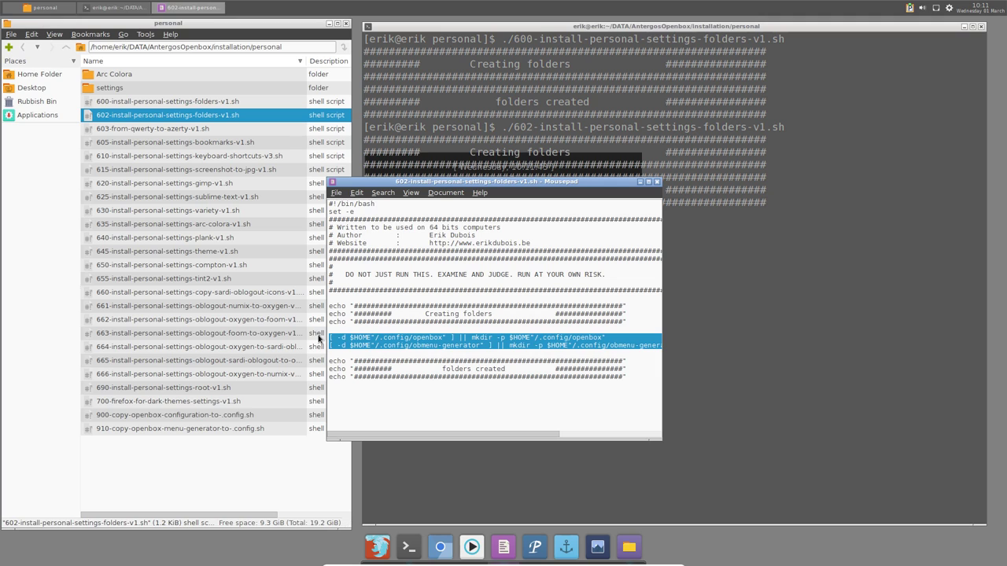
click(657, 182)
- Read the 900 openbox-configuration and 910 menu-generator scripts in Mousepad, then close both
double_click(162, 415)
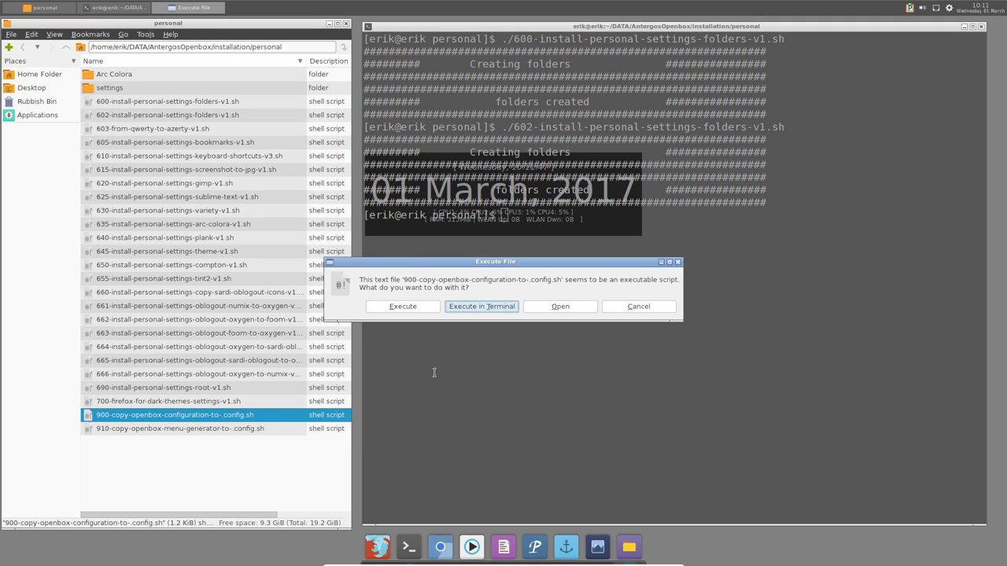
click(530, 313)
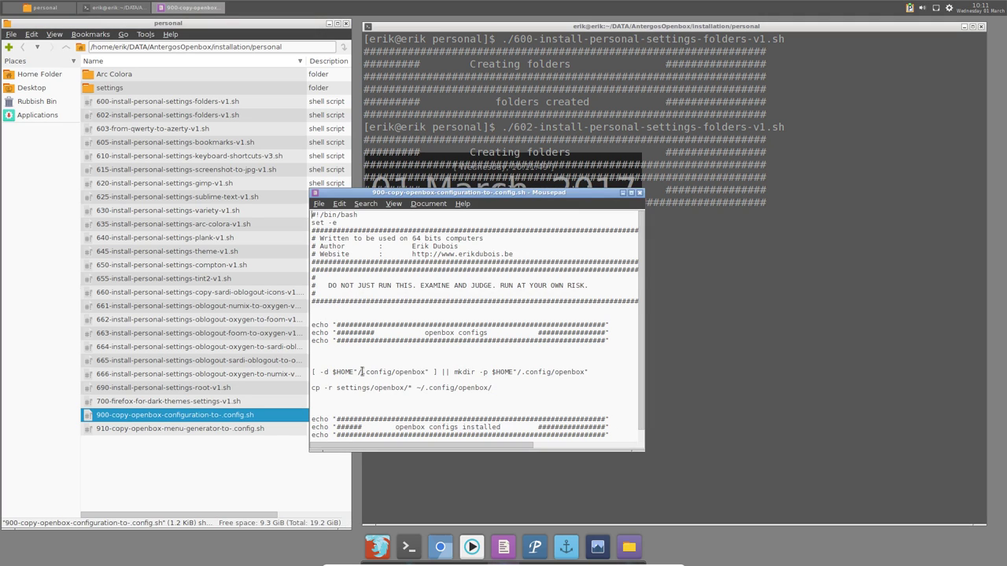
double_click(229, 431)
click(554, 311)
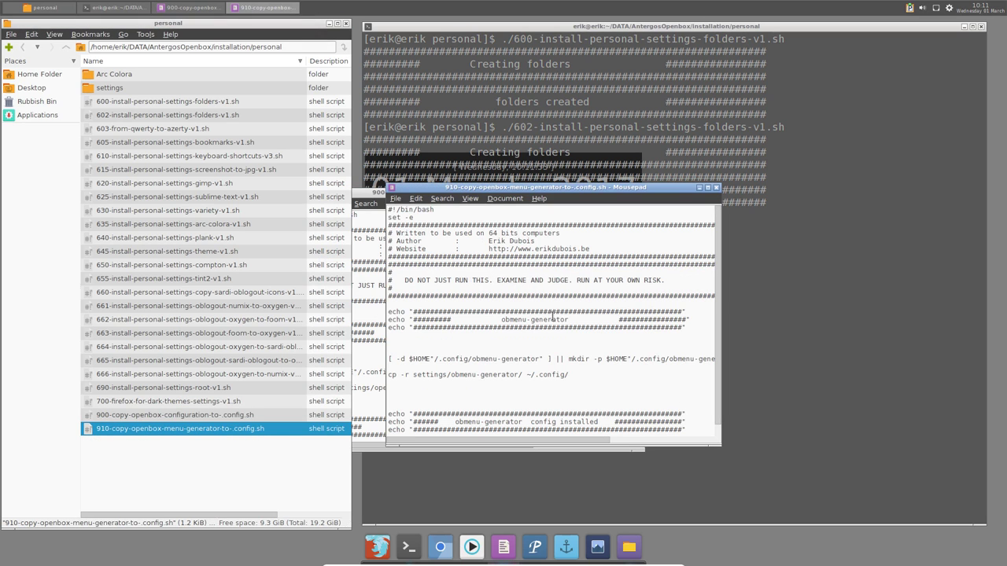
click(715, 190)
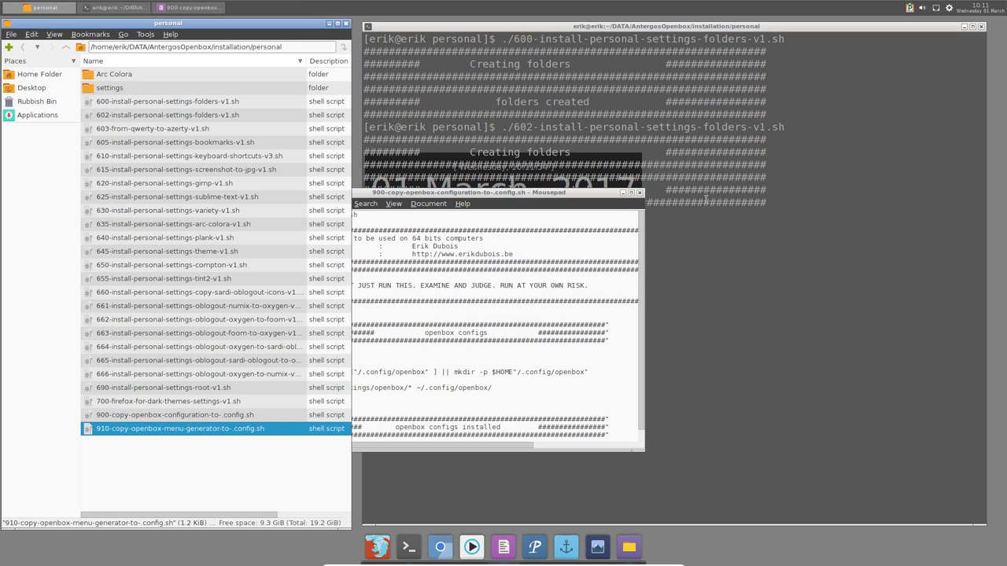
click(639, 192)
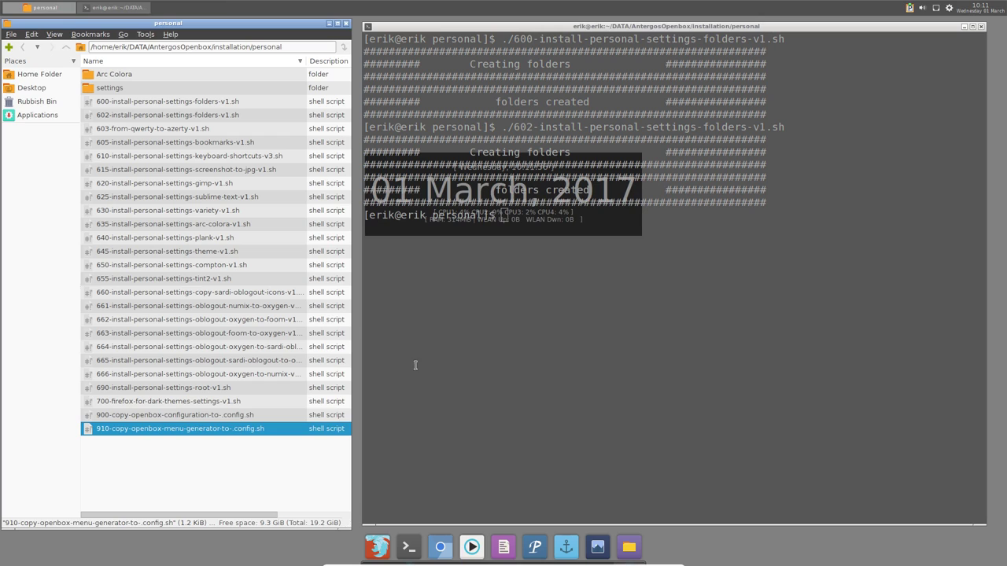
click(216, 417)
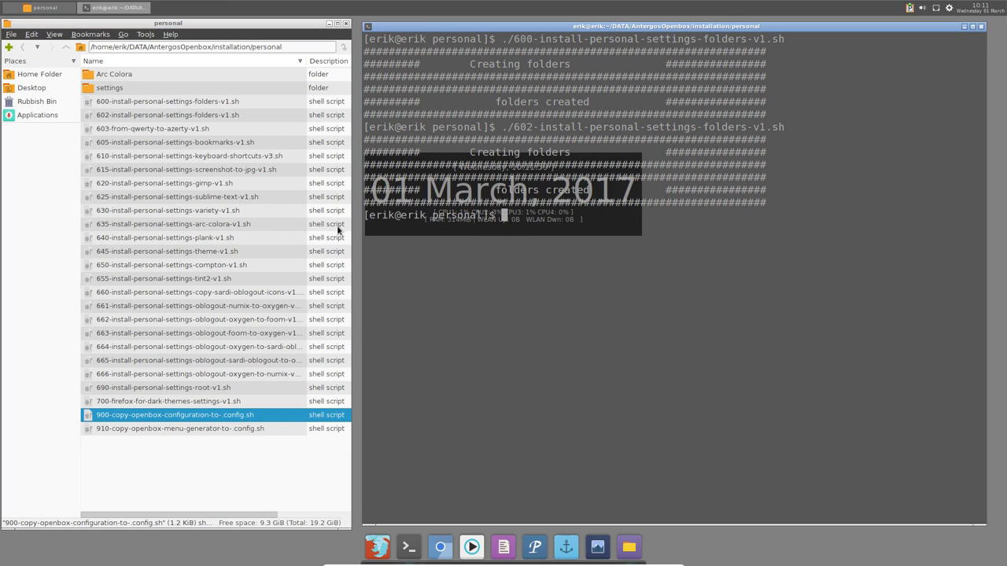
click(128, 132)
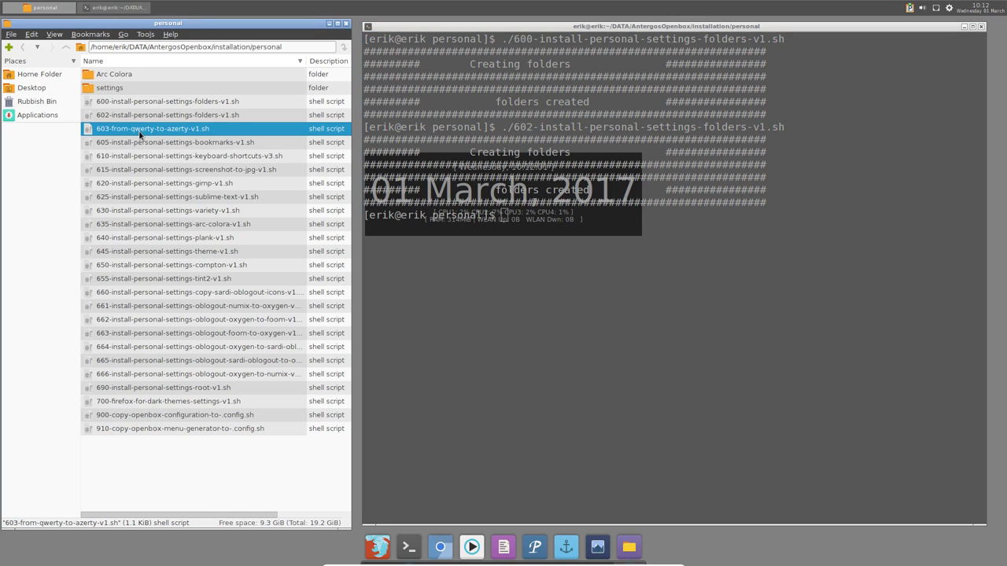
- Delete 603-from-qwerty-to-azerty-v1.sh to the rubbish bin and go up to the AntergosOpenbox folder
key(Delete)
click(265, 307)
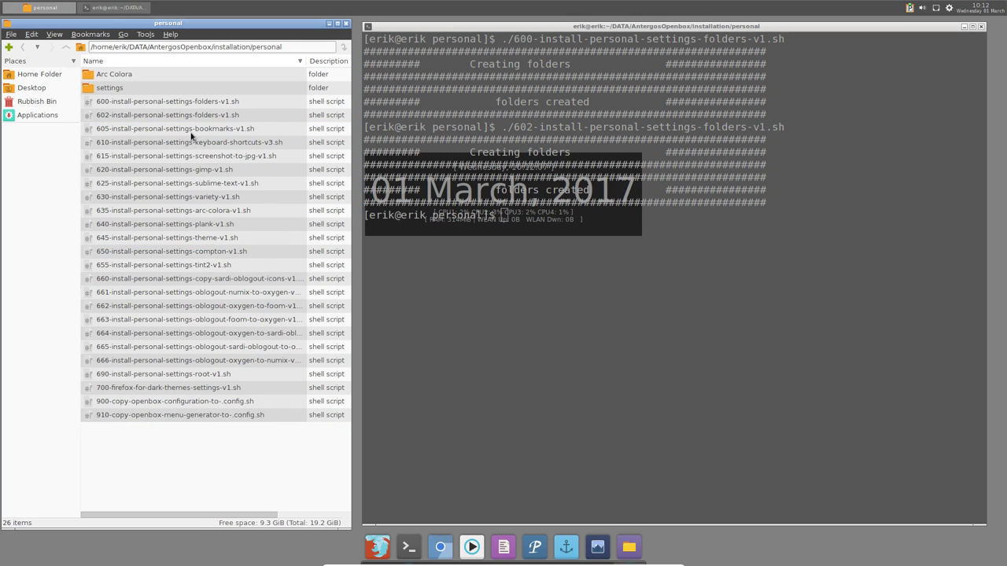
click(65, 47)
click(64, 47)
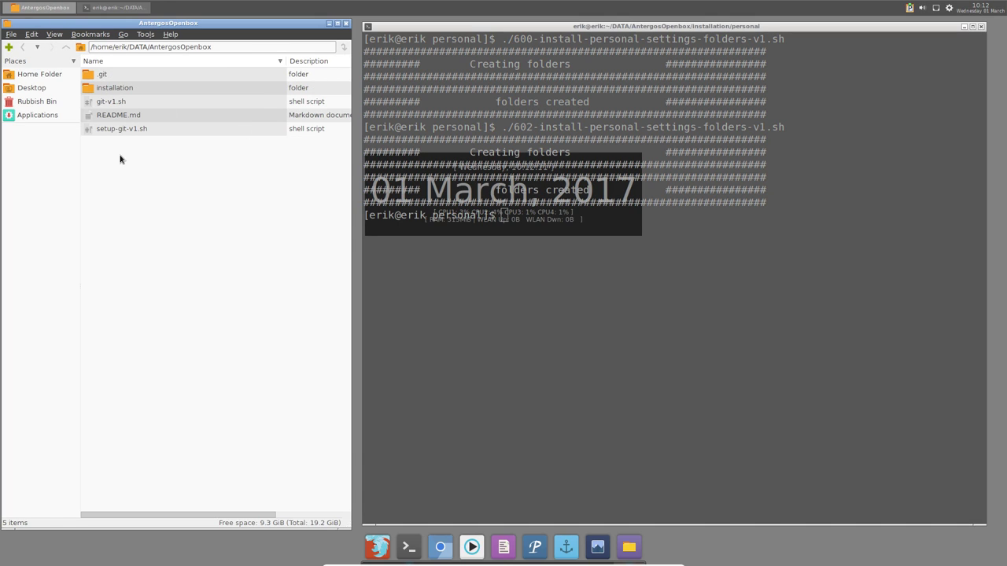
- Run git pull in a terminal opened in the AntergosOpenbox folder, then close that terminal
right_click(124, 182)
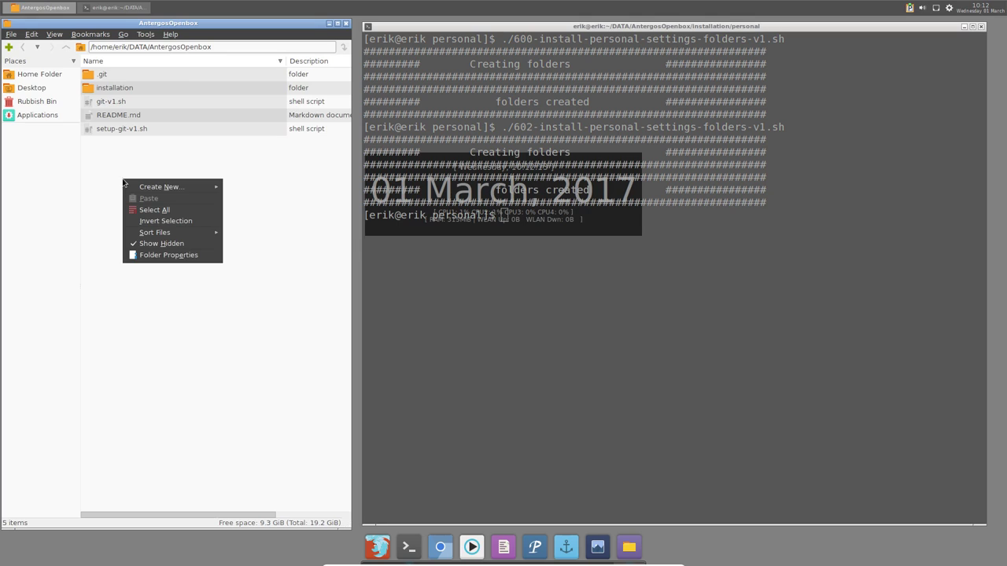
click(118, 65)
click(123, 34)
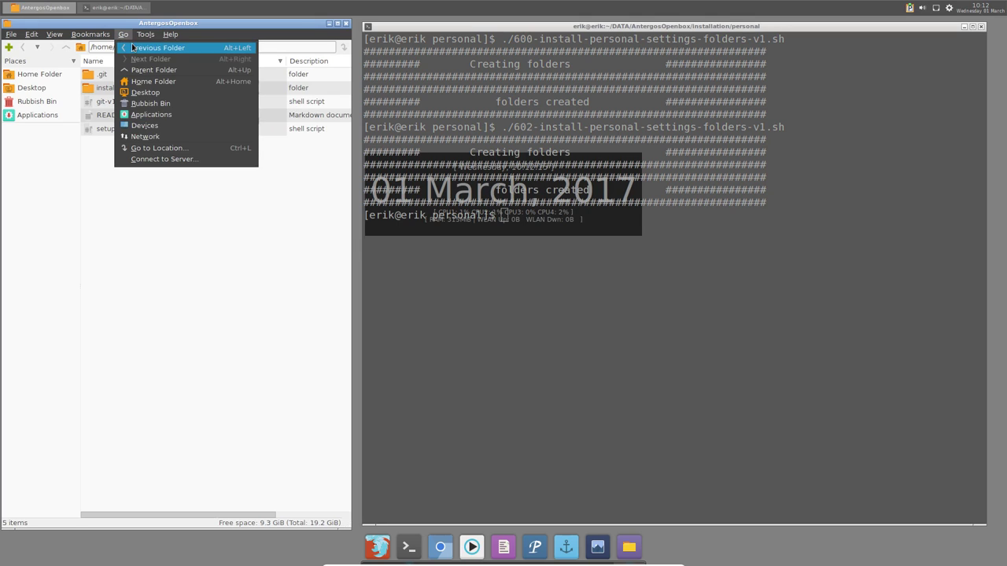
click(166, 47)
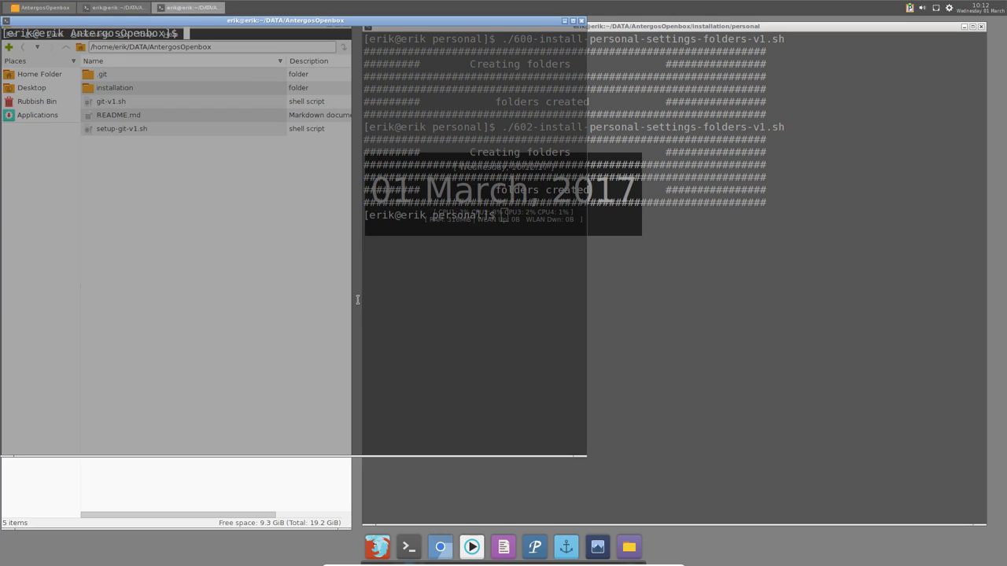
text(git pull)
key(Return)
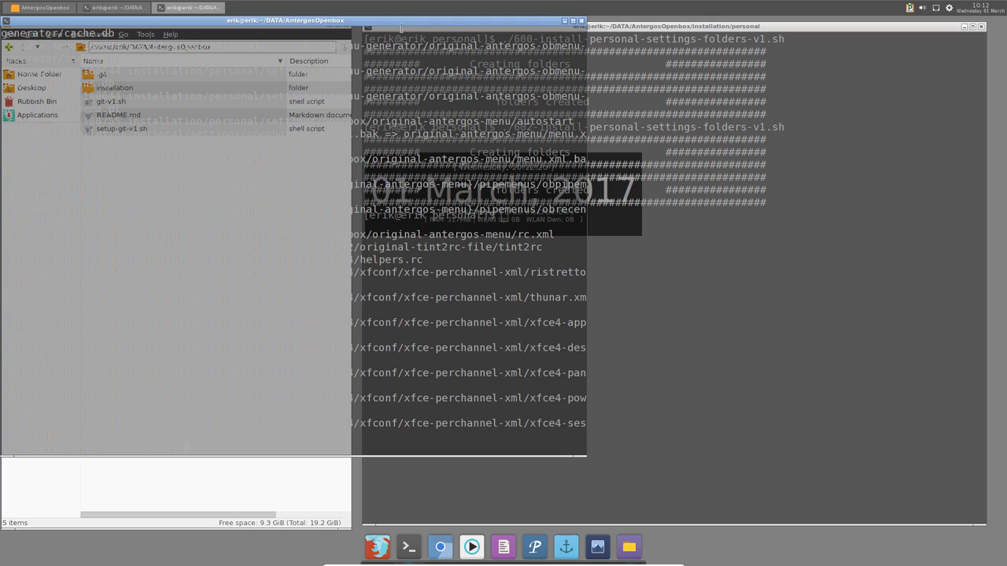
drag(405, 20, 758, 51)
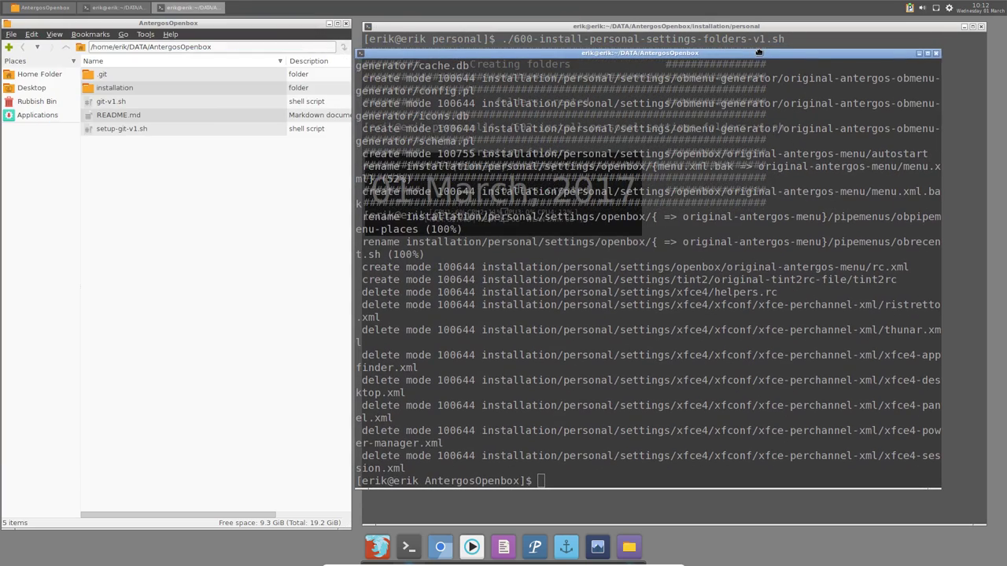
click(936, 53)
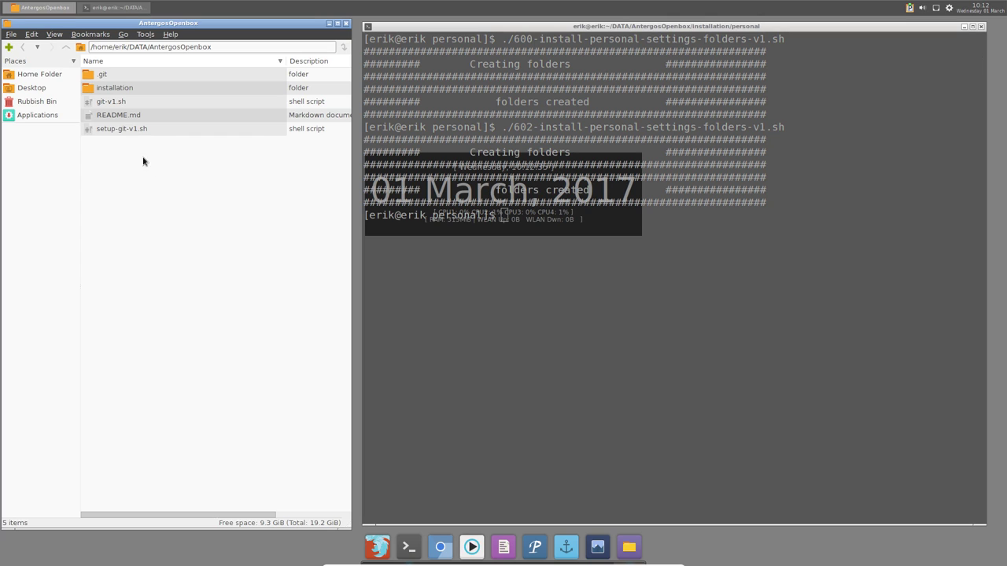
- Open installation > personal and run 605-install-personal-settings-bookmarks-v1.sh via ./605 in the terminal
double_click(124, 89)
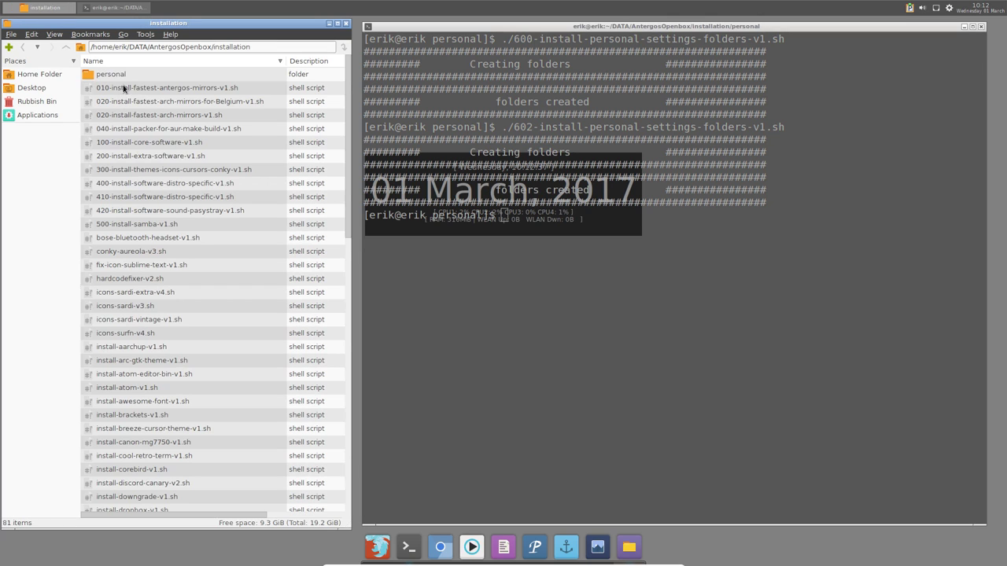
click(121, 78)
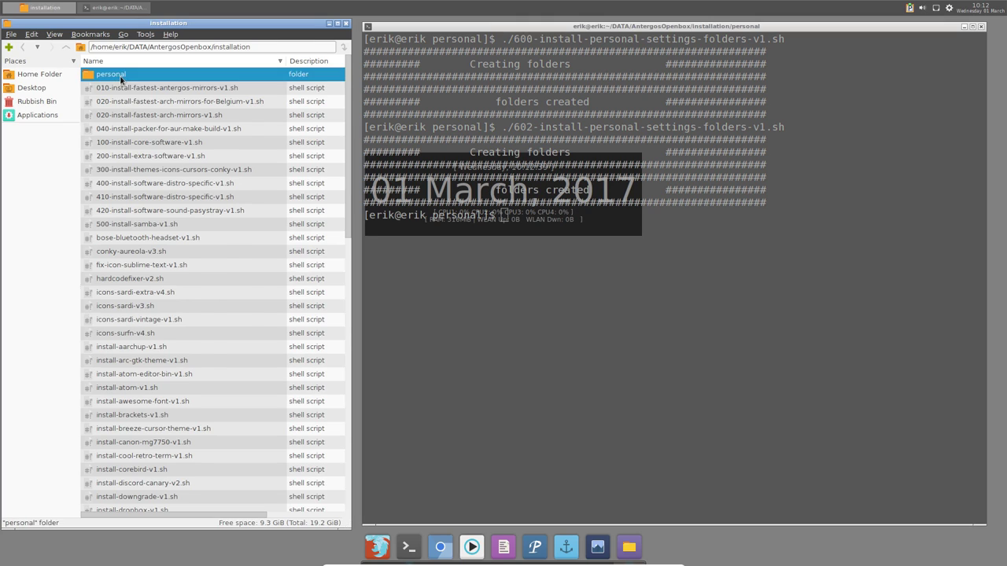
double_click(121, 78)
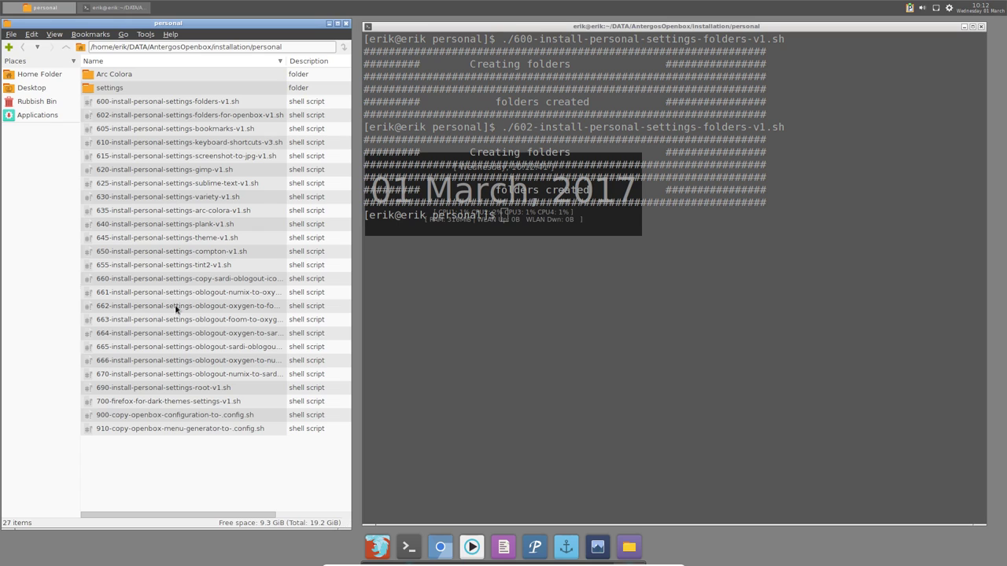
click(515, 264)
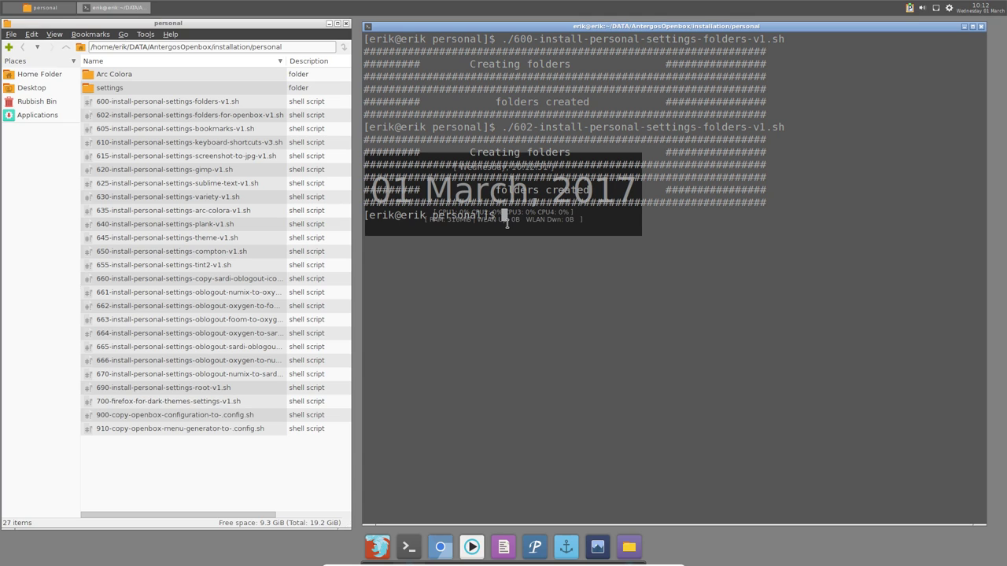
text(./605)
key(Tab)
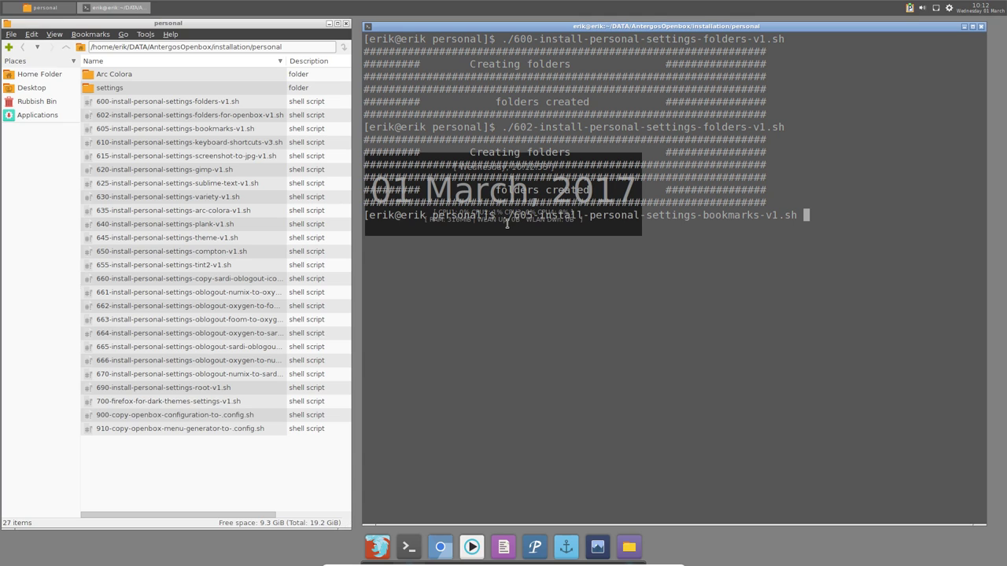
key(Return)
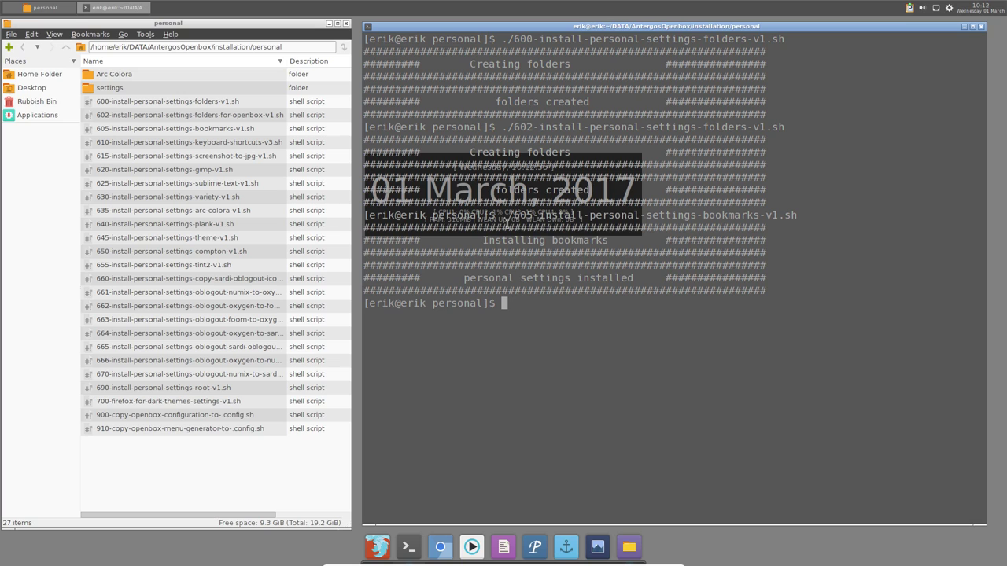
click(56, 230)
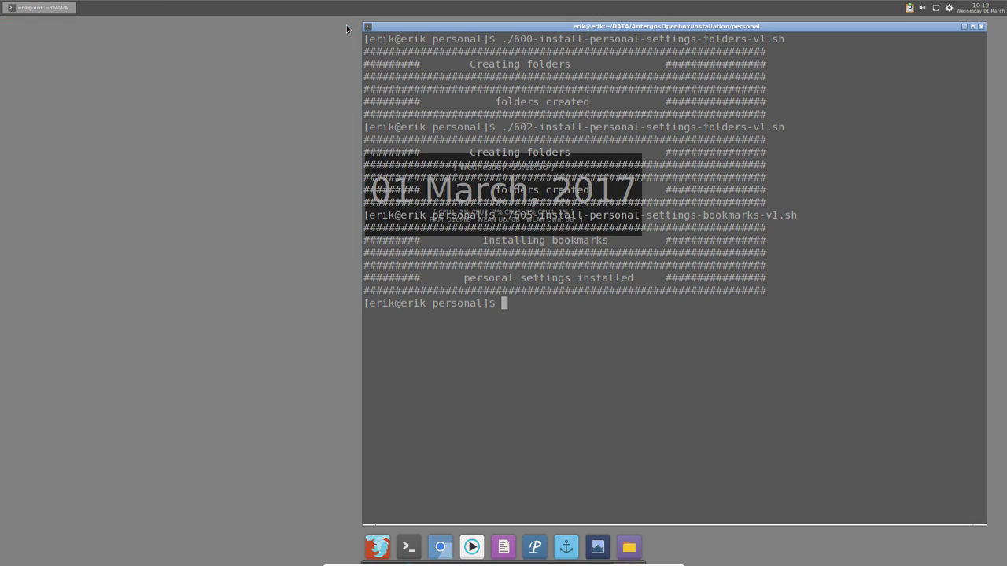
- Close the file manager, relaunch PCManFM from the desktop menu and move it top-left
click(345, 23)
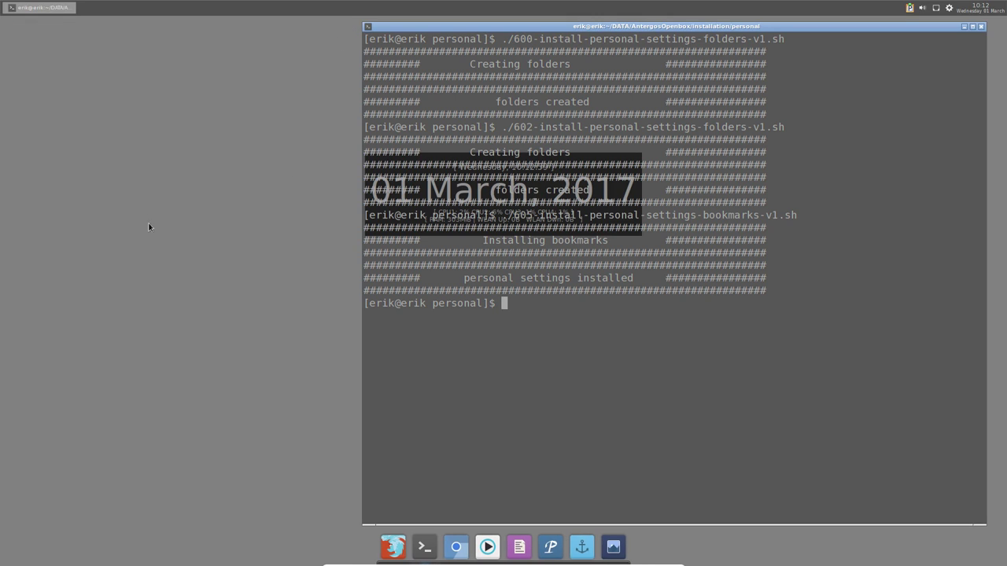
right_click(132, 199)
mouse_move(157, 202)
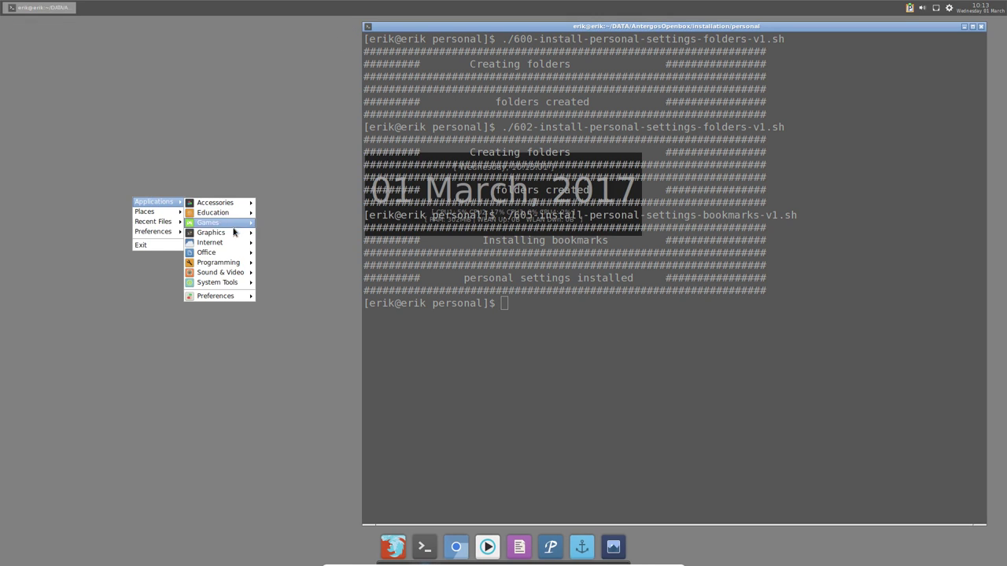
mouse_move(237, 287)
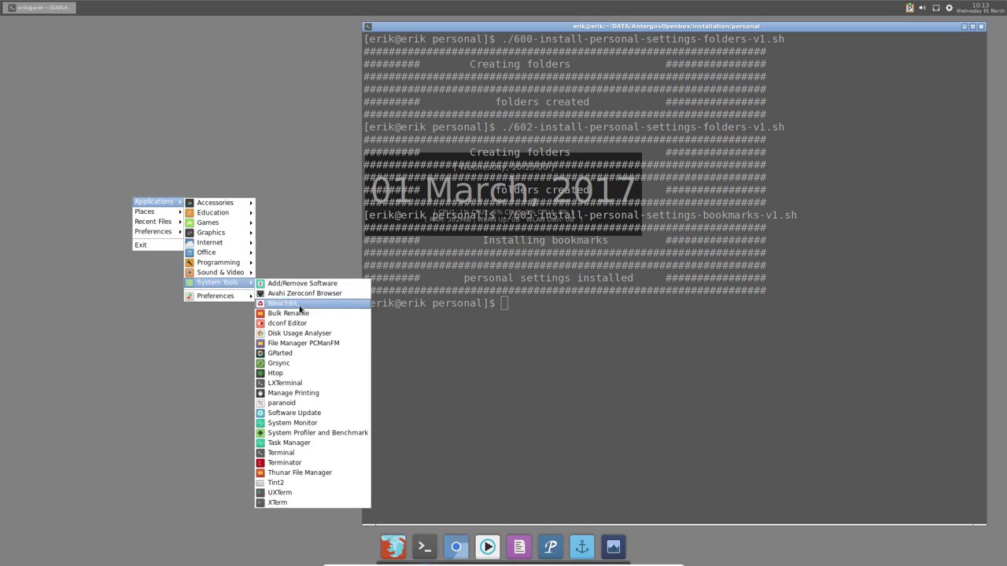
click(305, 343)
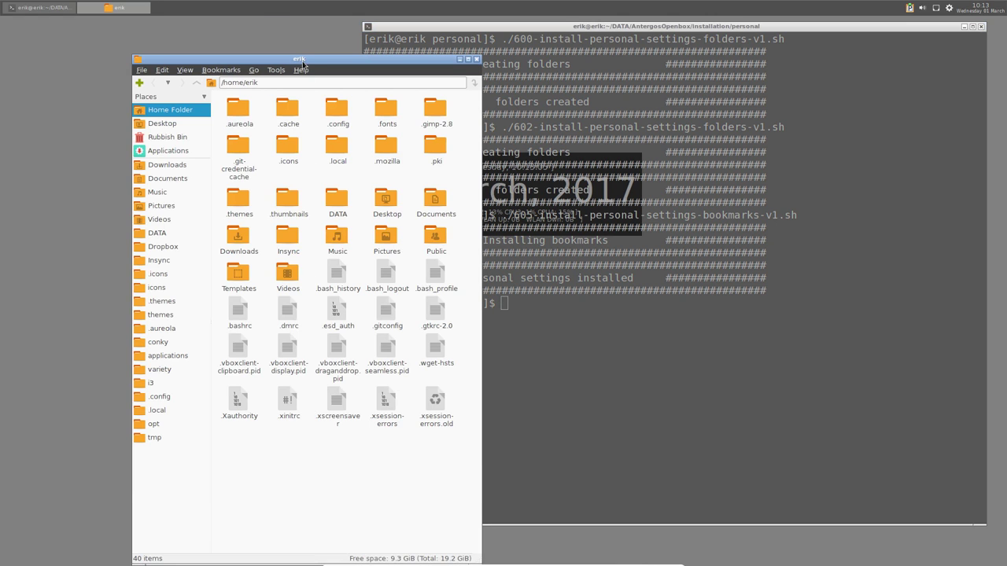
drag(304, 60, 177, 31)
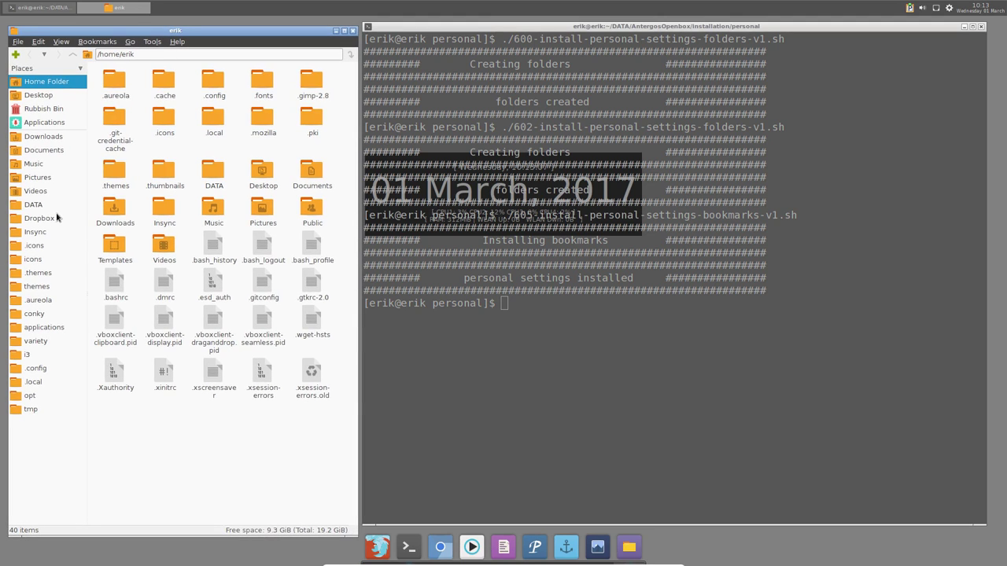
- Browse DATA > AntergosOpenbox > installation > personal, peeking into settings and coming back up
click(47, 209)
click(107, 82)
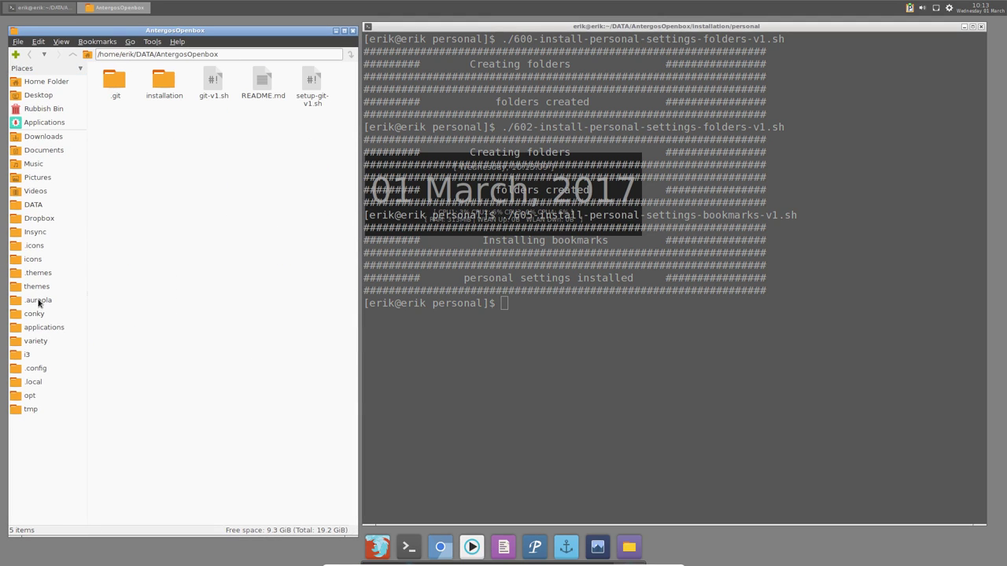
double_click(160, 83)
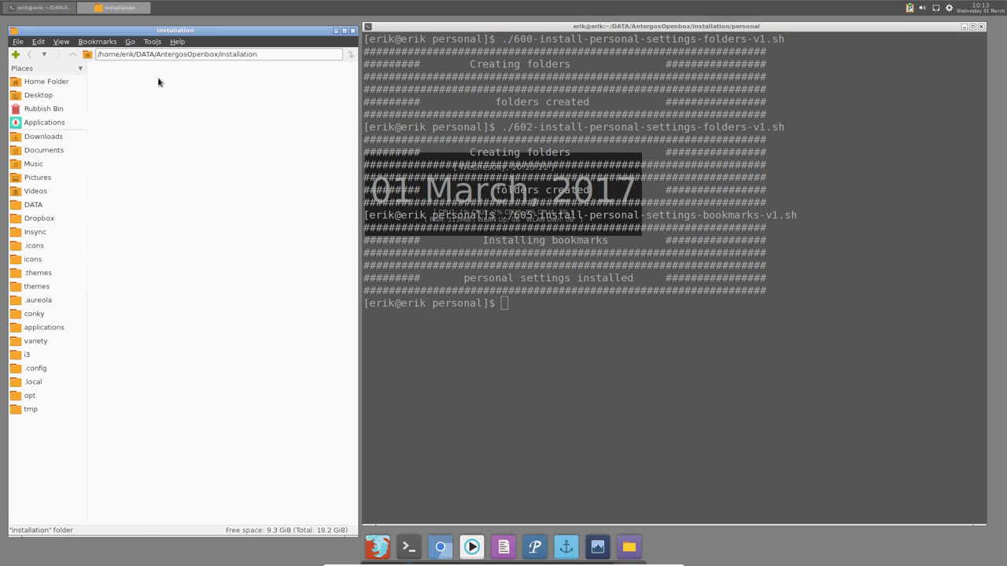
double_click(116, 83)
double_click(157, 83)
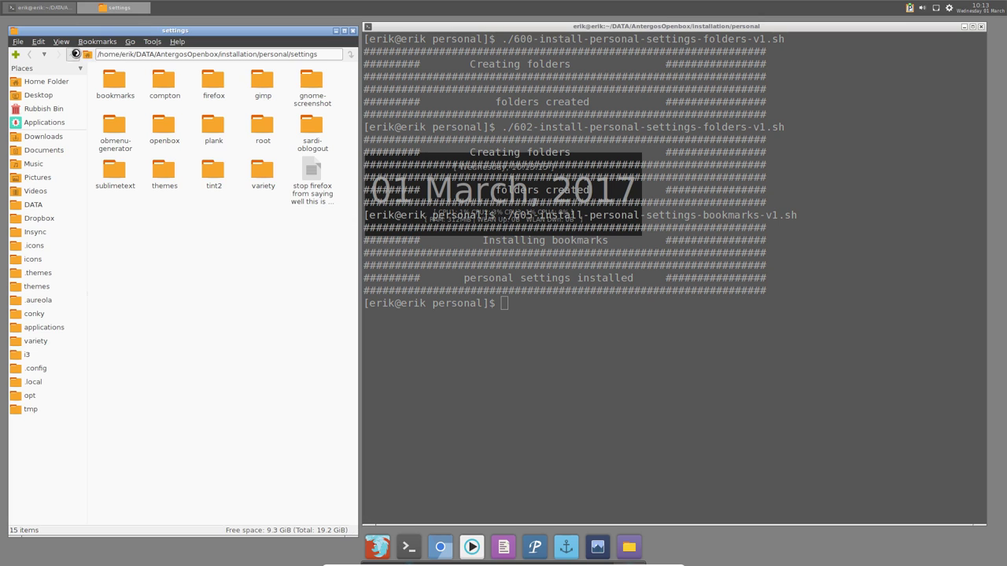
click(73, 54)
- Switch the folder to Detailed List View and widen the Name column to show full script names
click(63, 42)
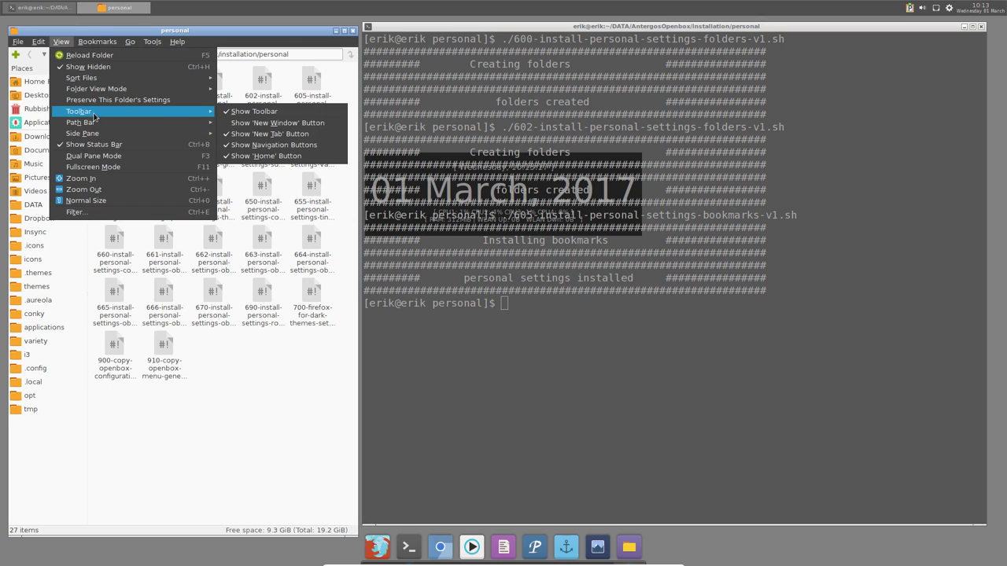
mouse_move(113, 89)
click(273, 123)
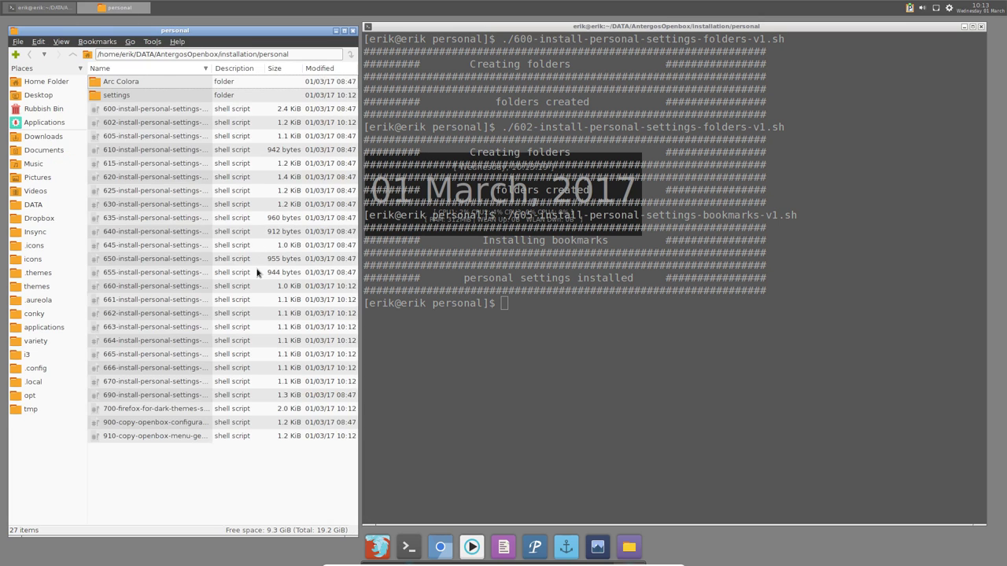
drag(211, 69, 318, 70)
- In the terminal, run the 610 keyboard-shortcuts script, correcting a mistyped command first
click(542, 361)
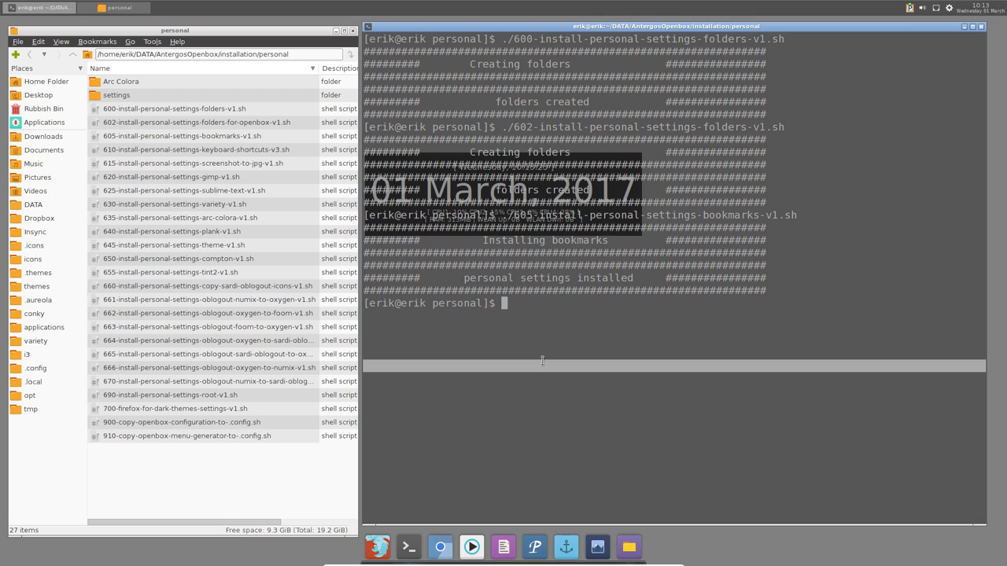
key(Up)
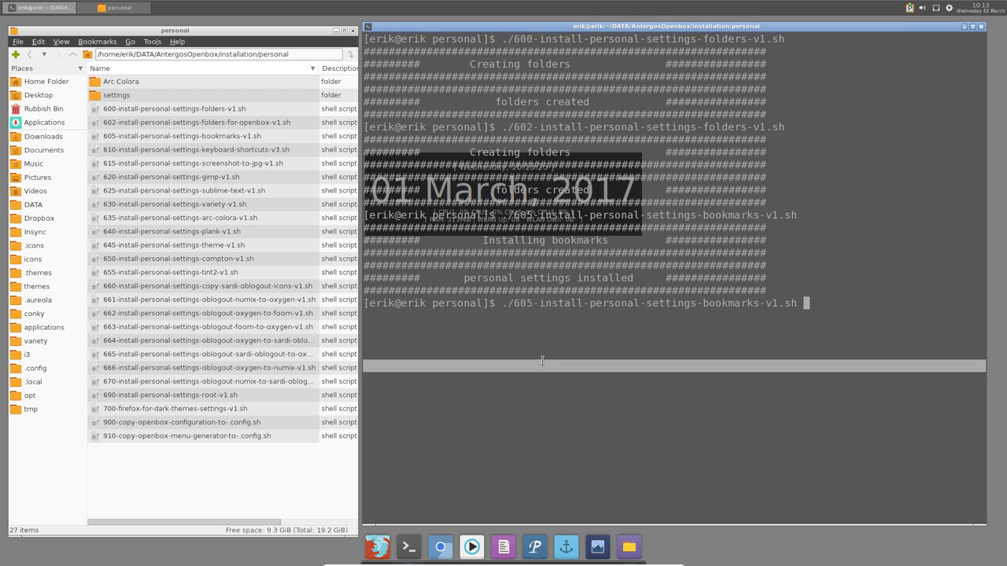
key(Down)
text(./610)
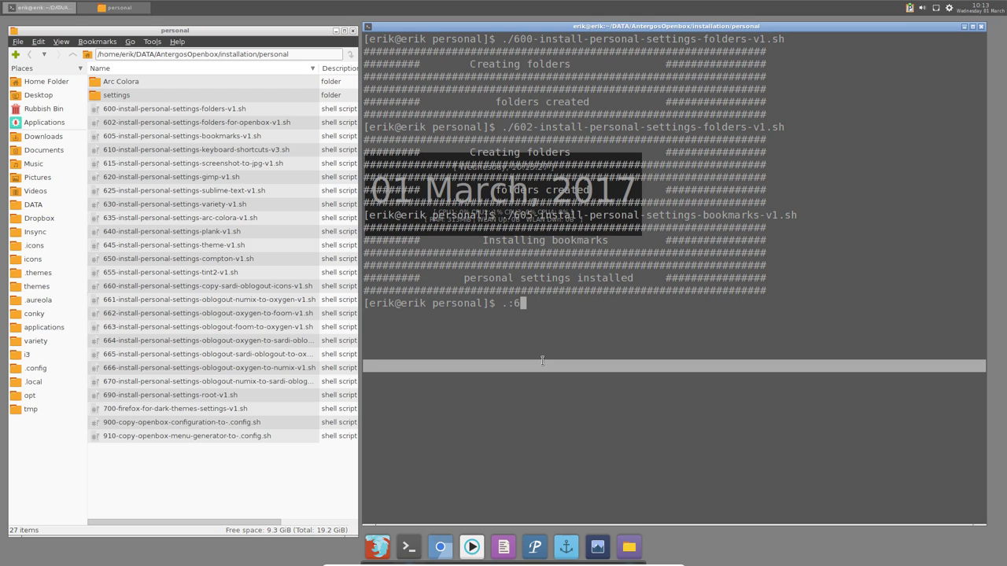
key(Tab)
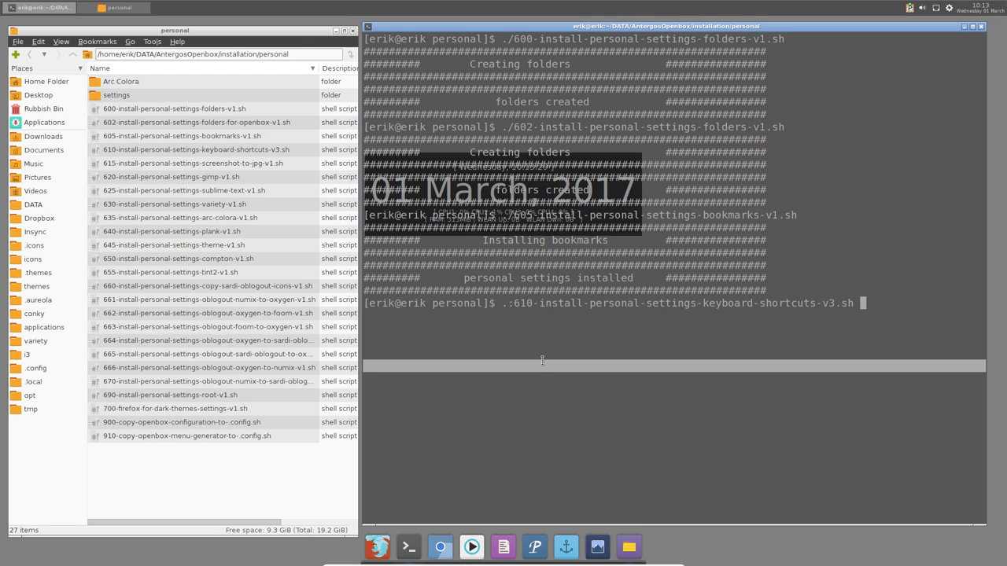
key(ctrl+c)
text(.:)
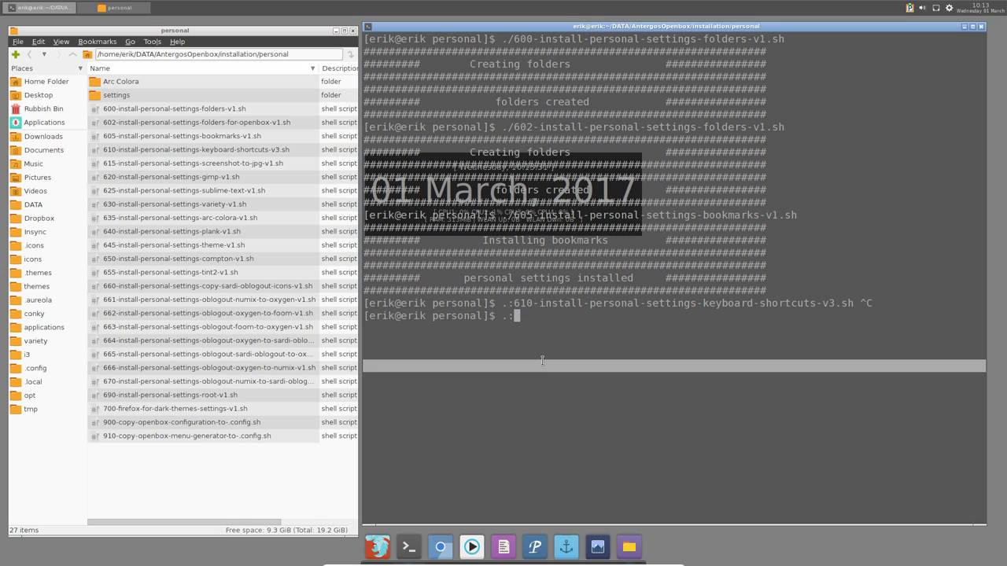
key(BackSpace)
text(/610)
key(Tab)
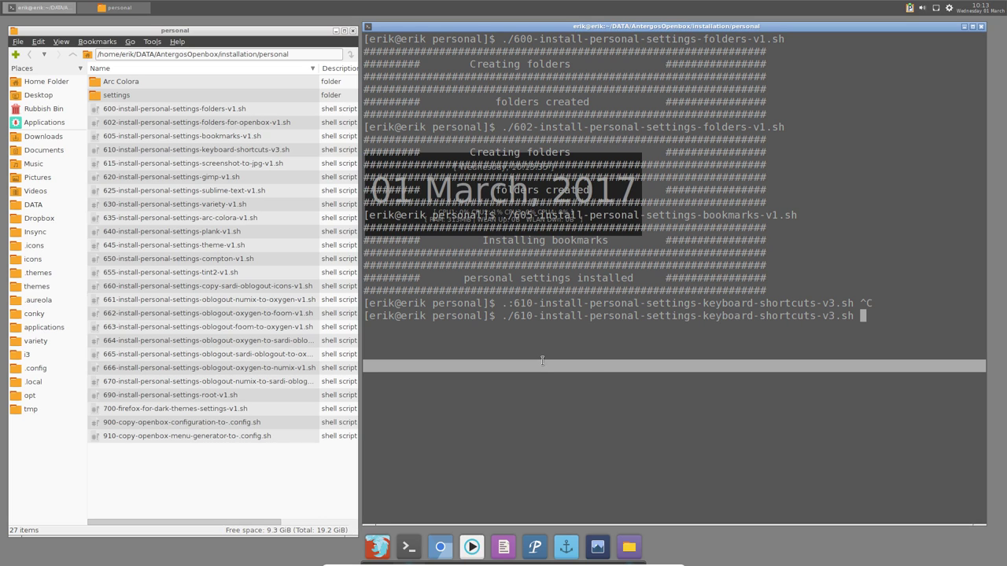
key(Return)
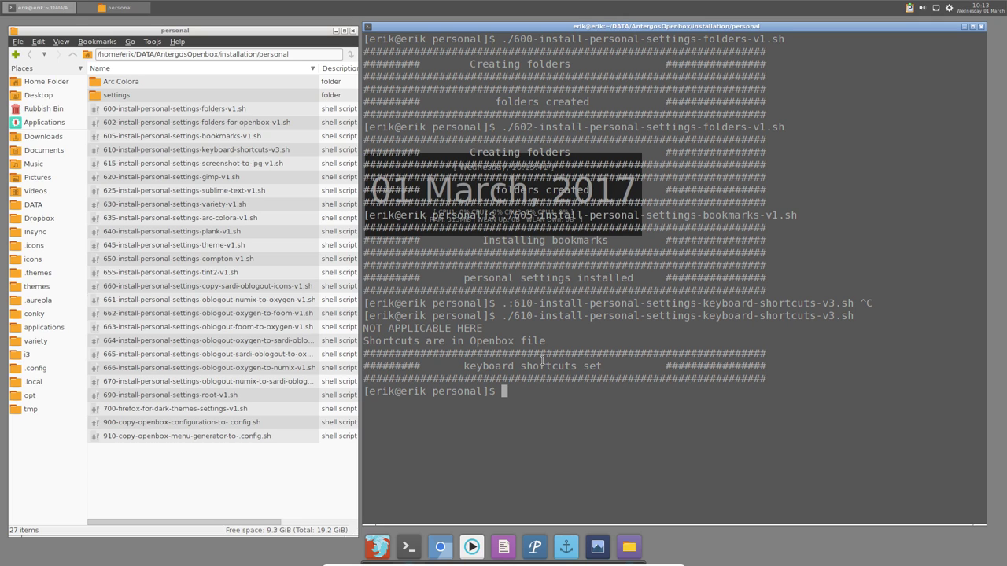
- Run the 615 screenshot-to-jpg and 620 gimp settings scripts
text(./615)
key(Tab)
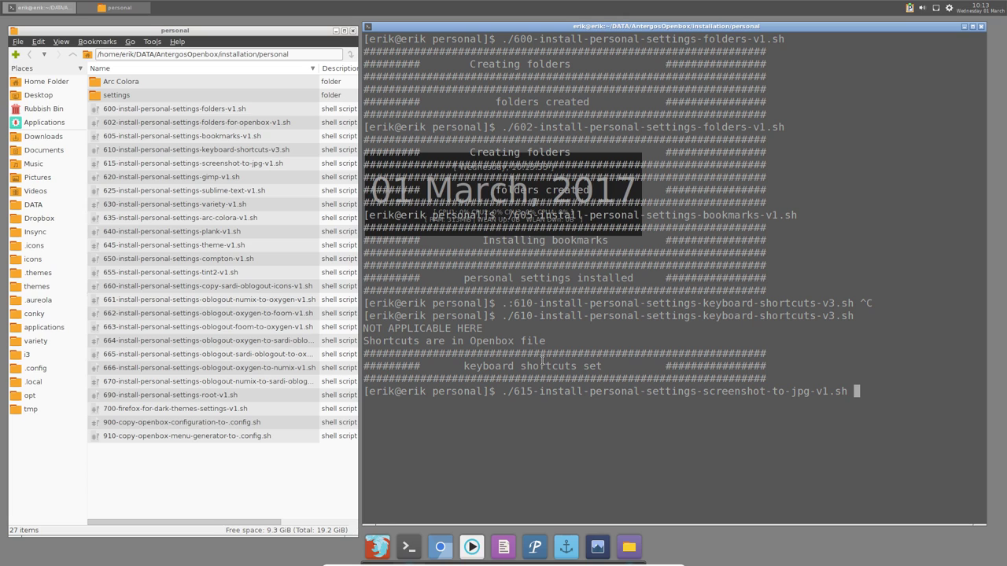
key(Return)
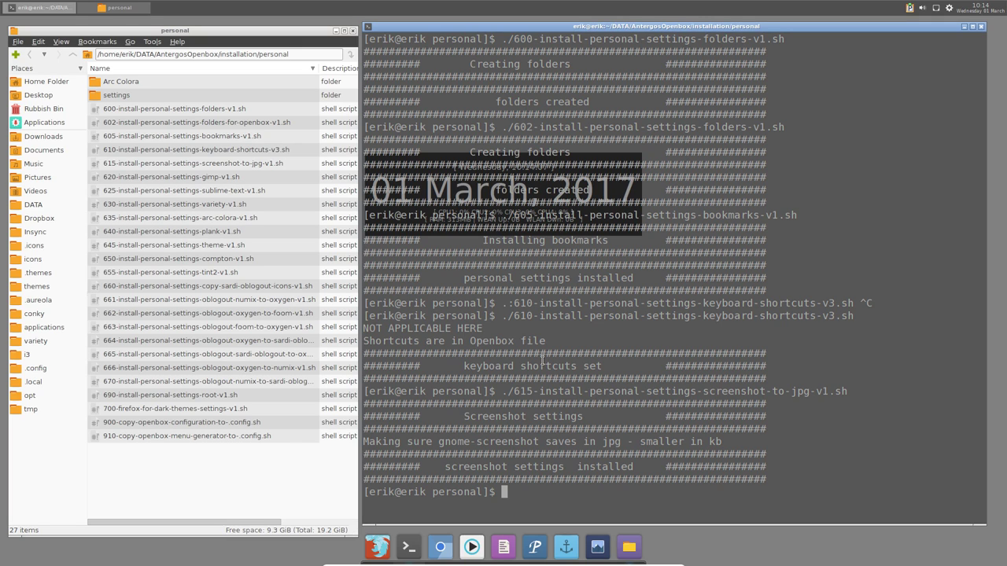
text(./620)
key(Tab)
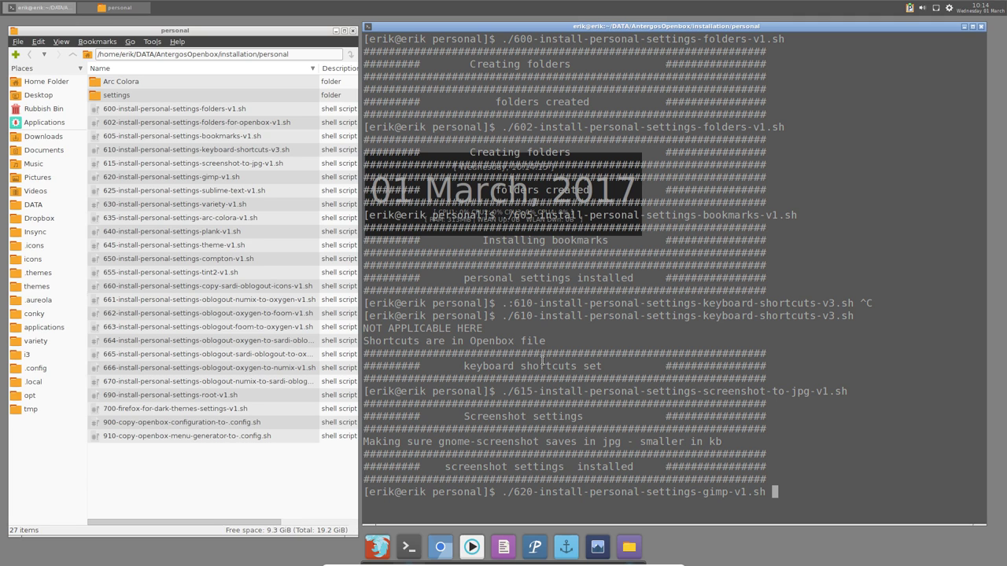
key(Return)
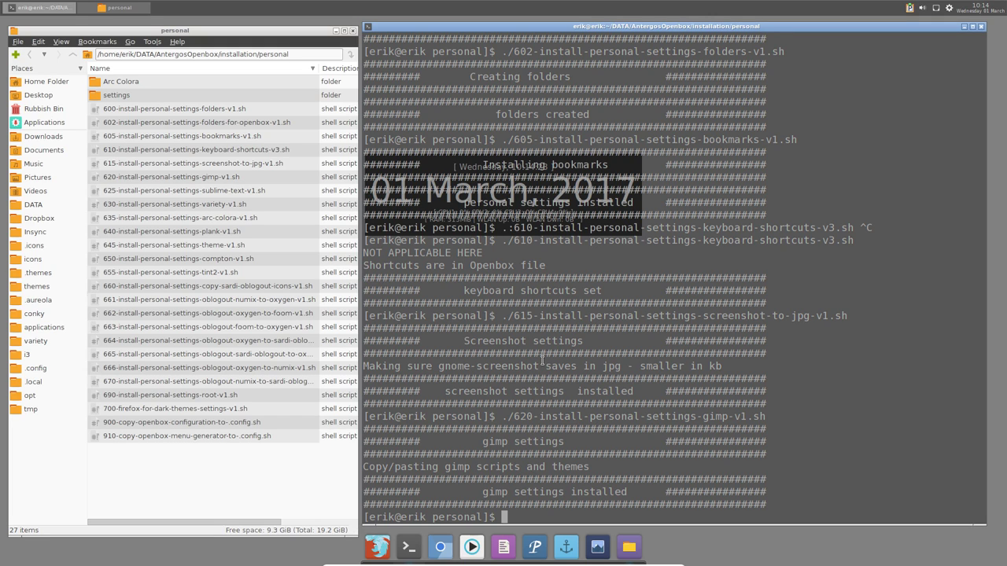
- Run the 630 variety and 635 Arc Colora themes scripts
text(./630)
key(Tab)
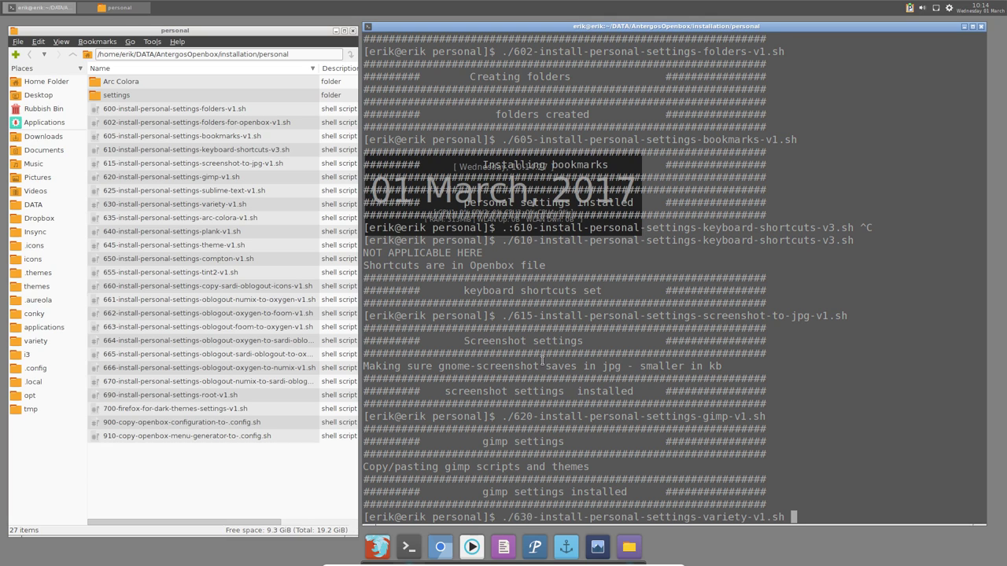
key(Return)
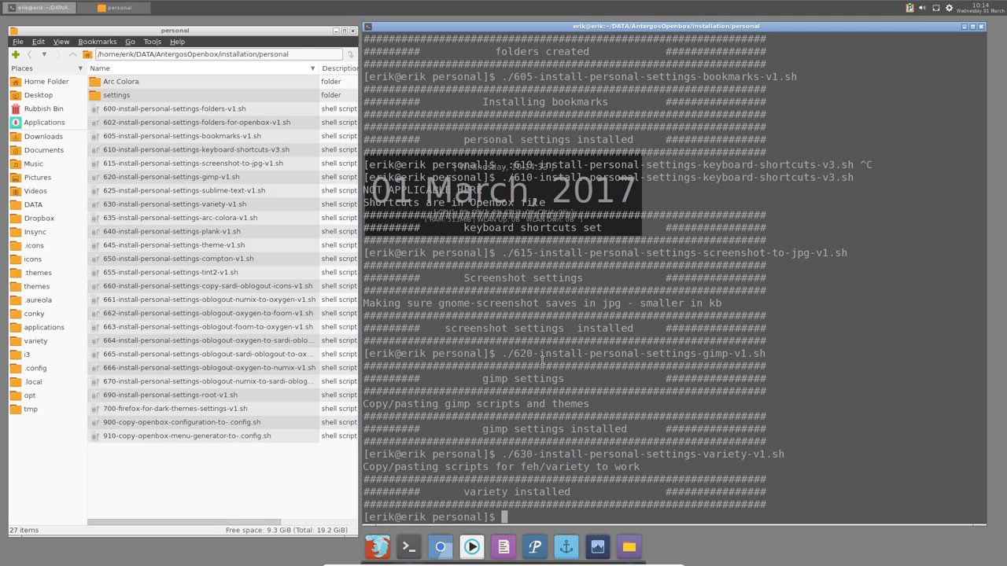
text(./635)
key(Tab)
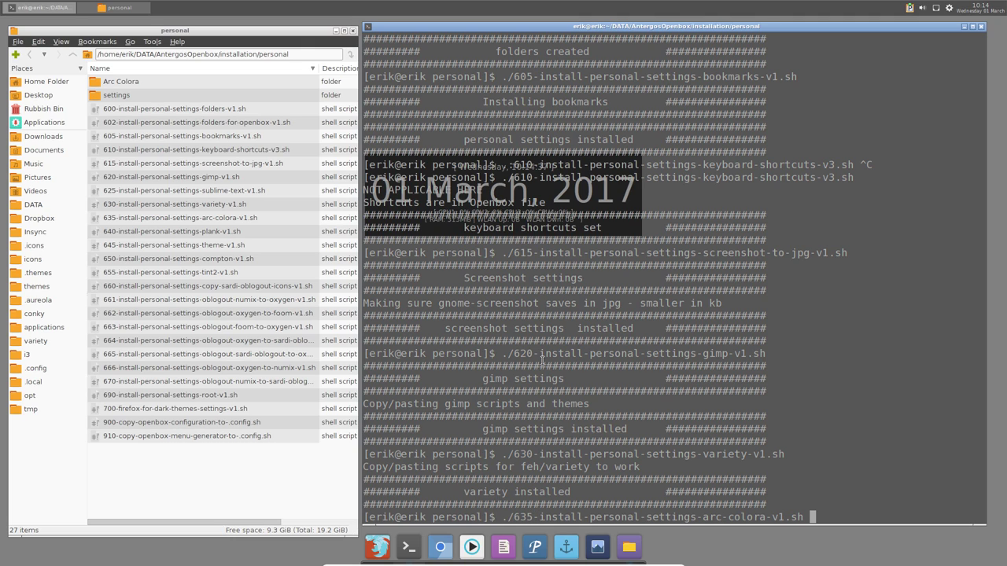
key(Return)
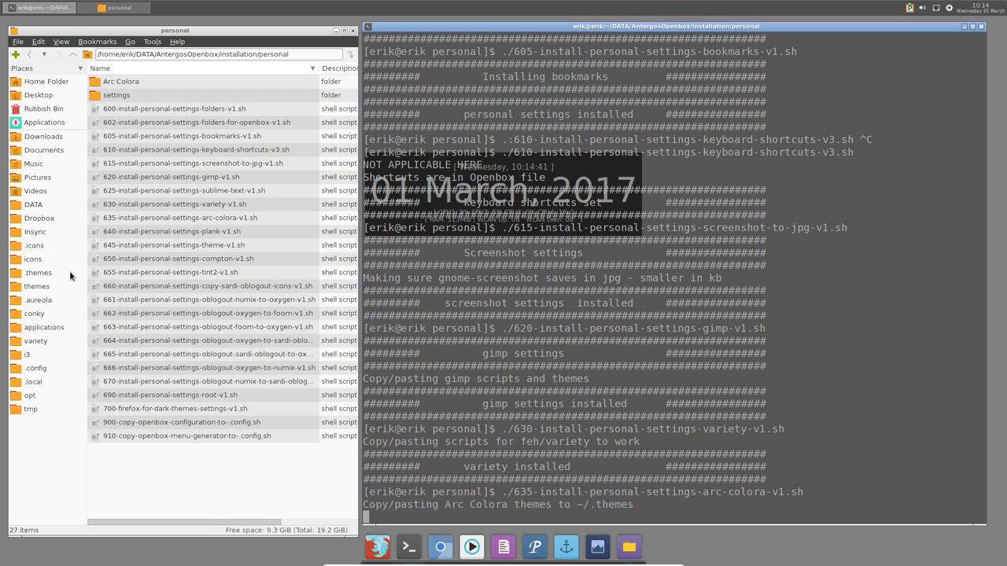
- Check the copied themes in the .themes folder, then return to the scripts folder and terminal
click(46, 276)
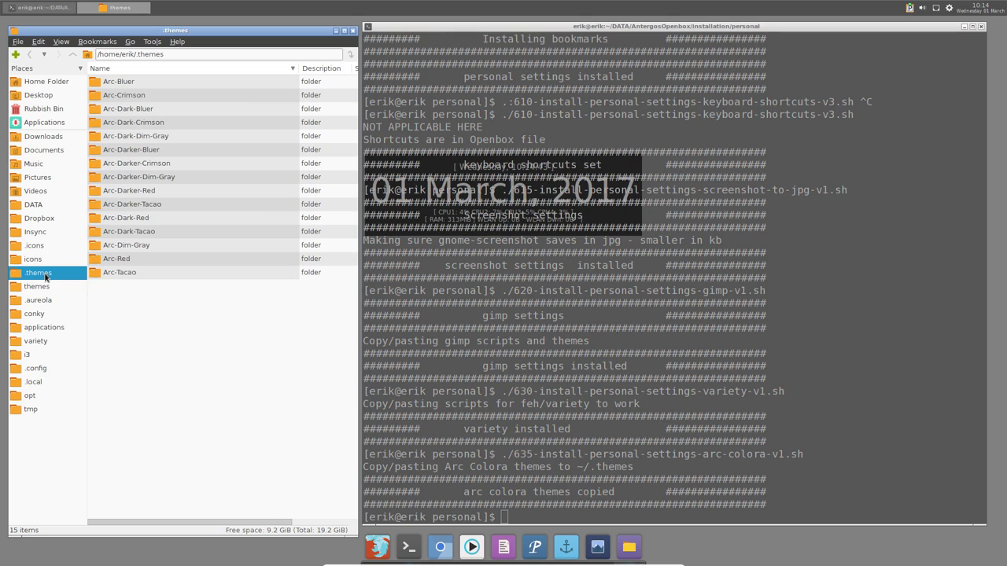
click(29, 55)
click(551, 481)
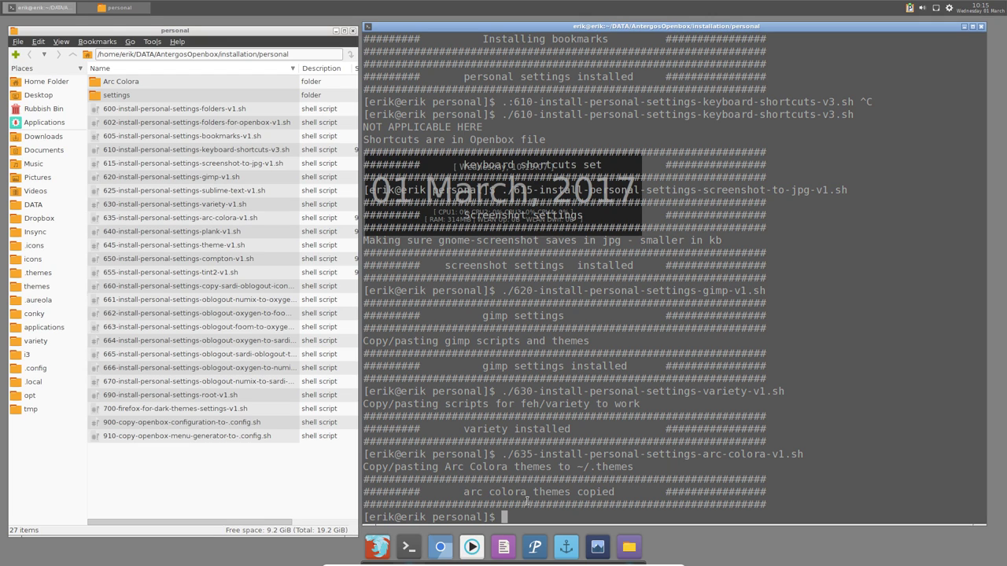
- Run the 640 plank and 645 theme settings scripts
text(./64)
key(Tab)
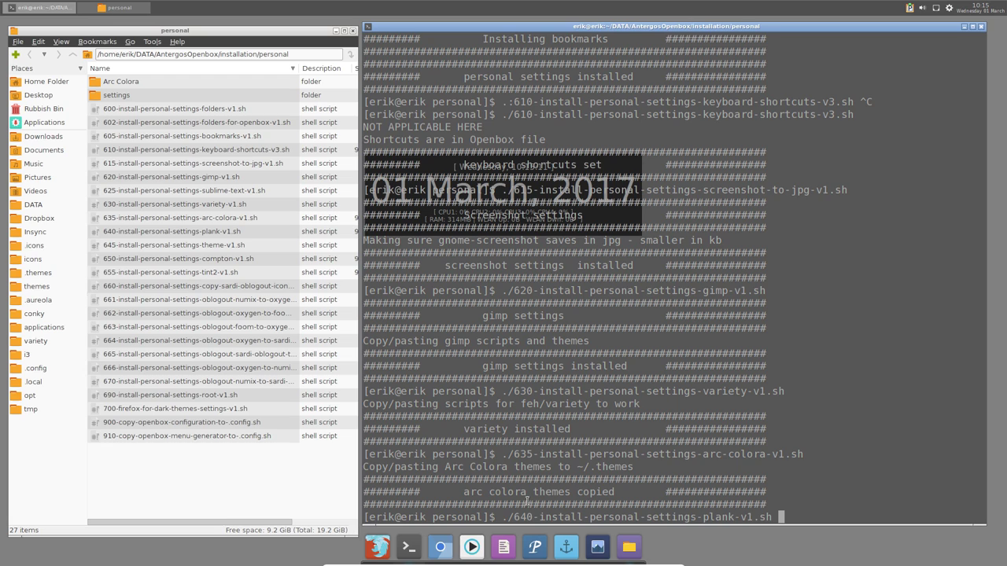
key(Return)
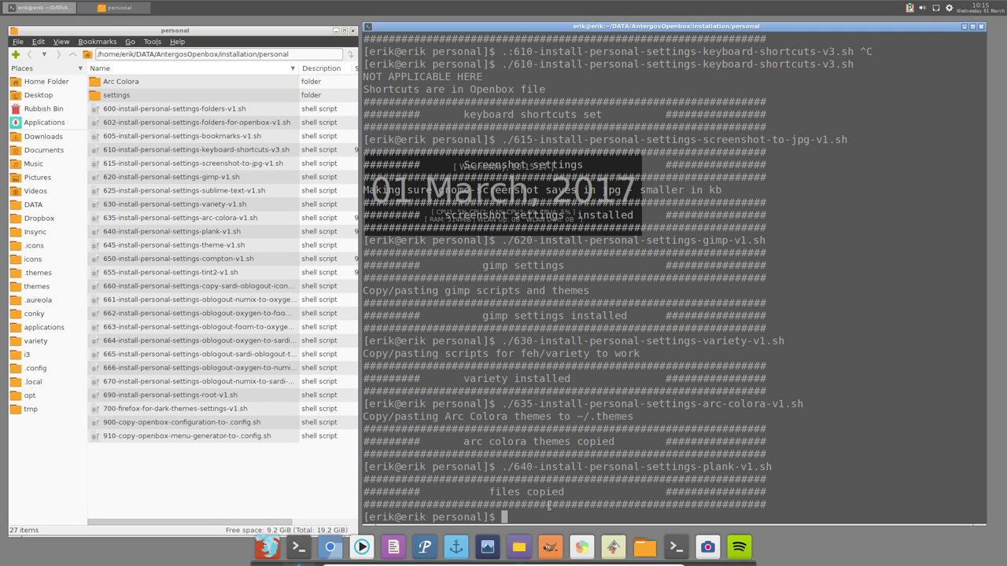
text(./)
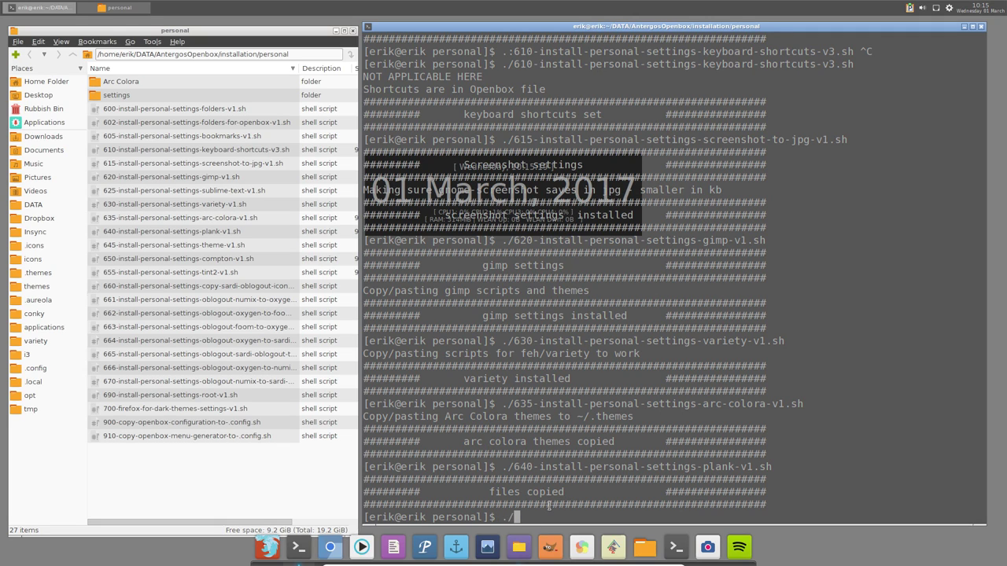
text(45)
key(BackSpace)
key(BackSpace)
text(645)
key(Tab)
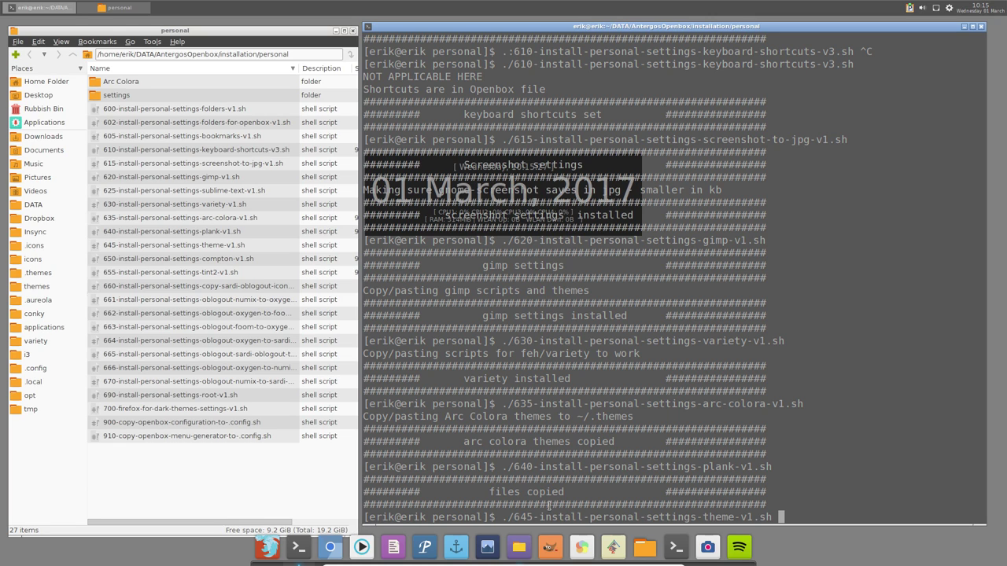
key(Return)
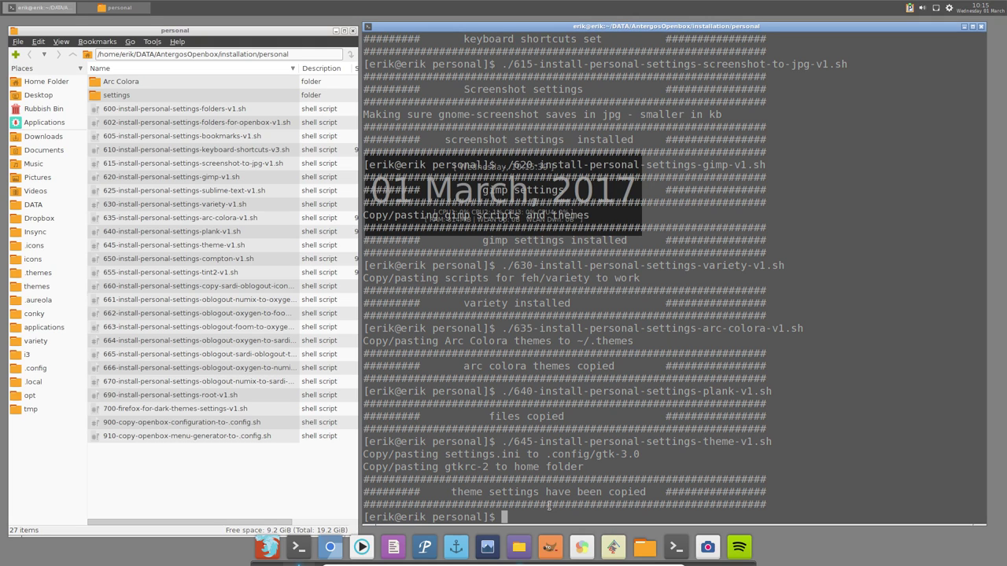
- Run the 650 compton and 655 tint2 scripts, then tab-complete the 660 sardi-oblogout command unrun
text(./650)
key(Tab)
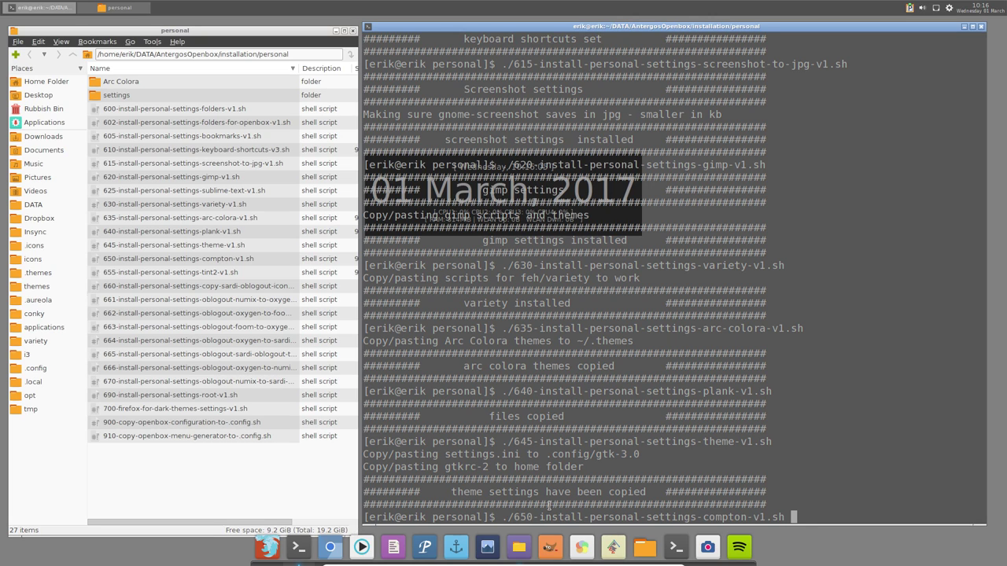
key(Return)
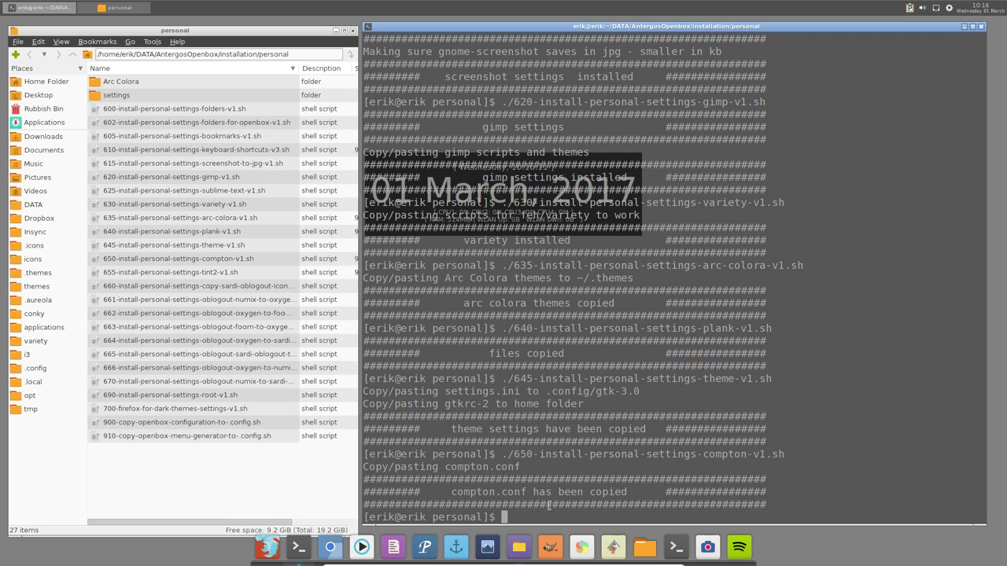
text(./65)
key(Tab)
key(Tab)
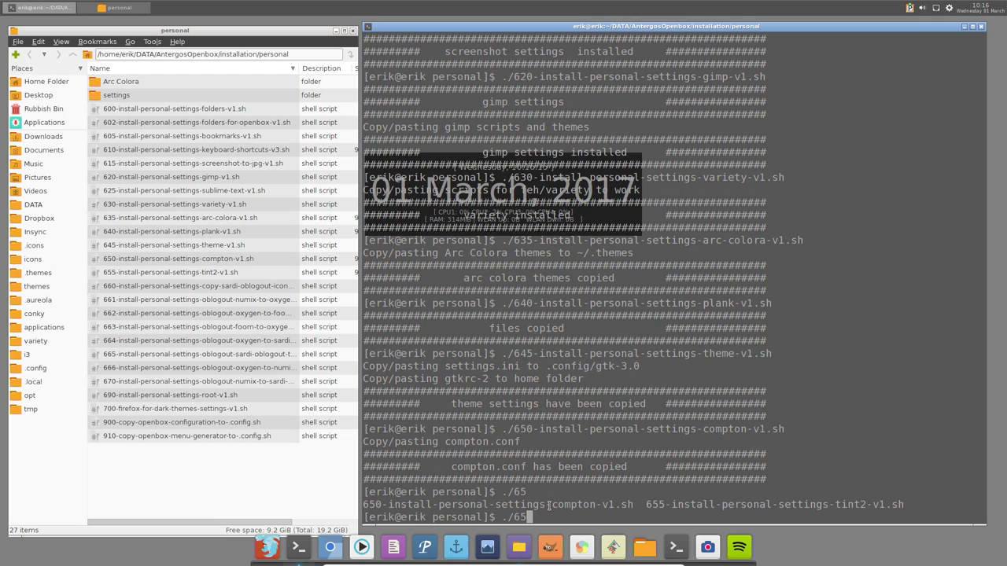
text(5)
key(Tab)
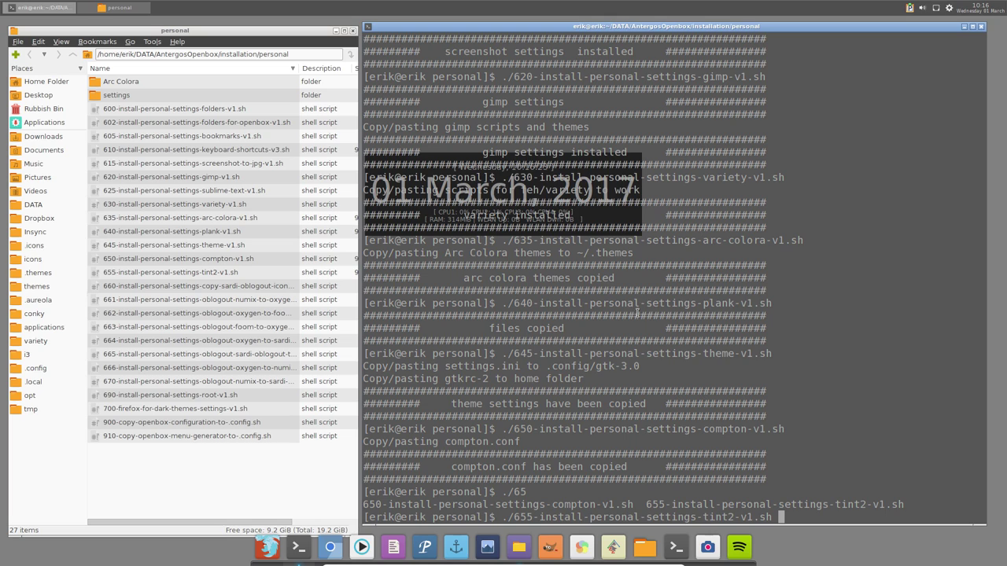
key(Return)
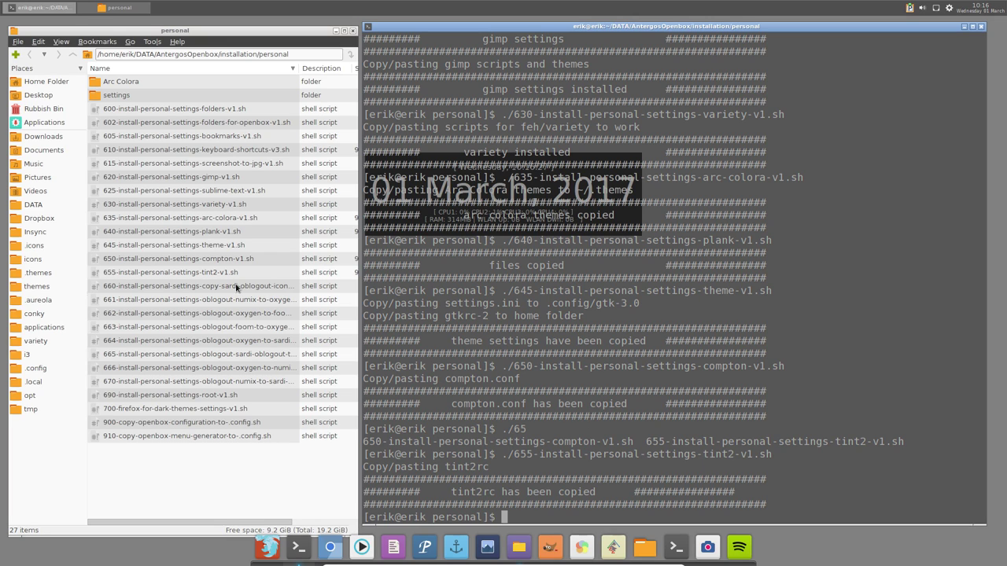
text(./660)
key(Tab)
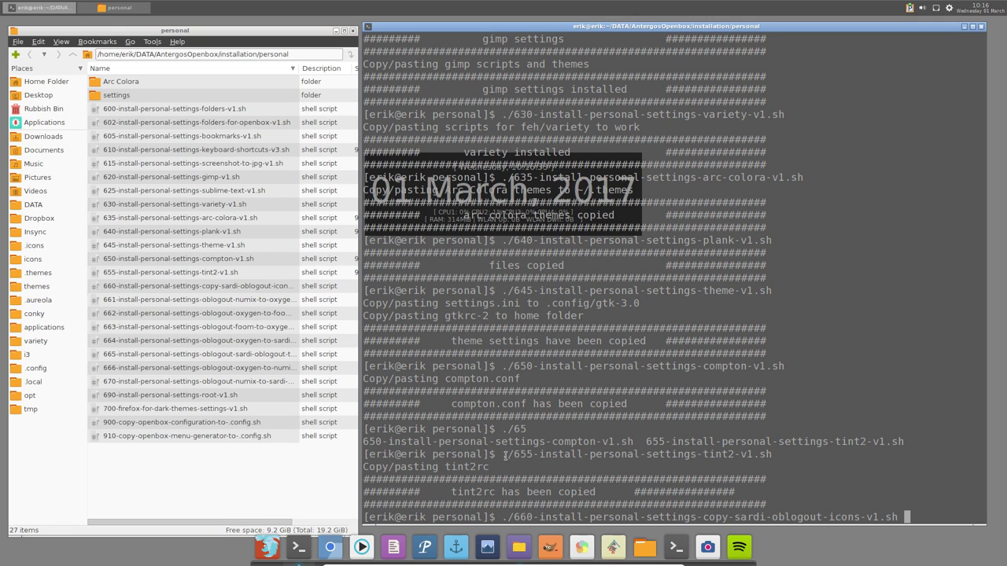
- Preview the current oblogout logout dialog via the desktop menu Exit, then dismiss it
right_click(112, 551)
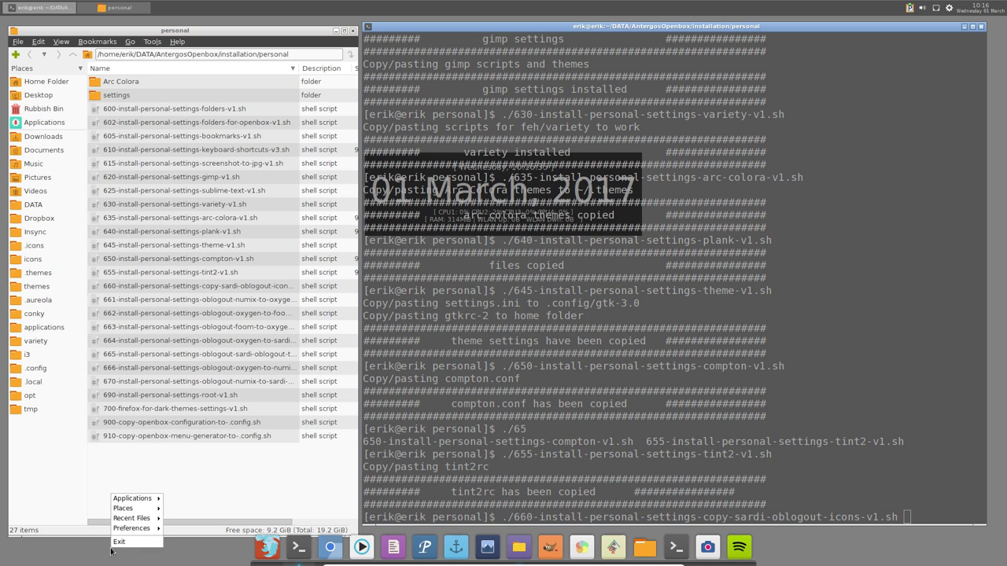
click(135, 546)
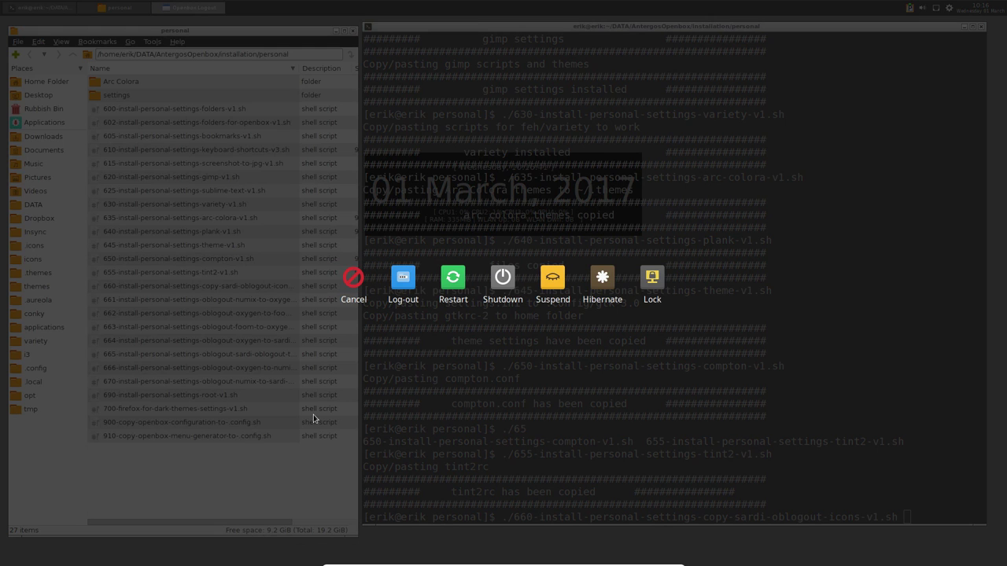
key(Escape)
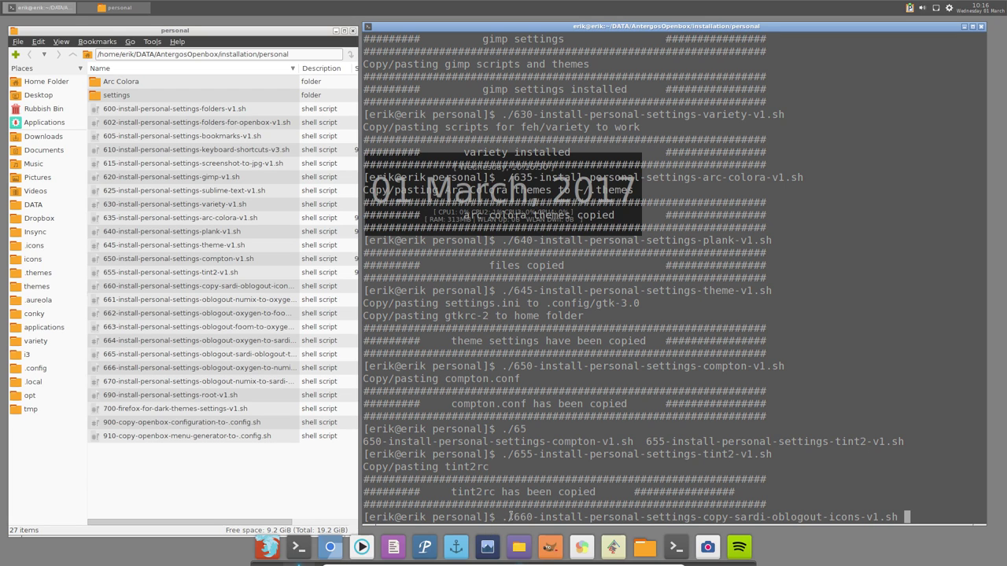
- Run the waiting 660 sardi-oblogout icons script in the terminal
drag(507, 516, 534, 516)
drag(772, 517, 839, 517)
click(775, 517)
key(Return)
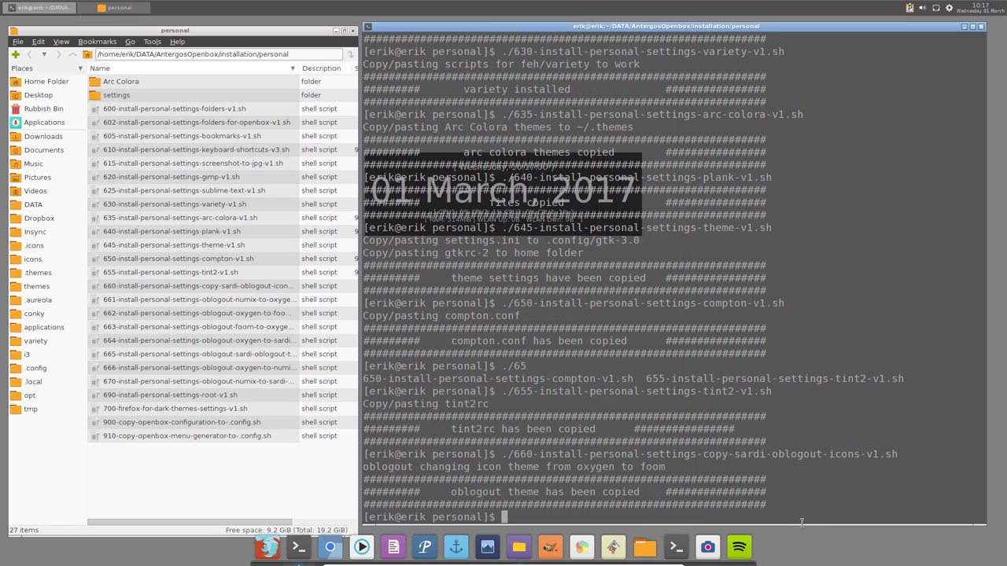
- Inspect .themes/sardi-oblogout/oblogout in PCManFM, then go back to the personal scripts folder
click(63, 273)
double_click(136, 287)
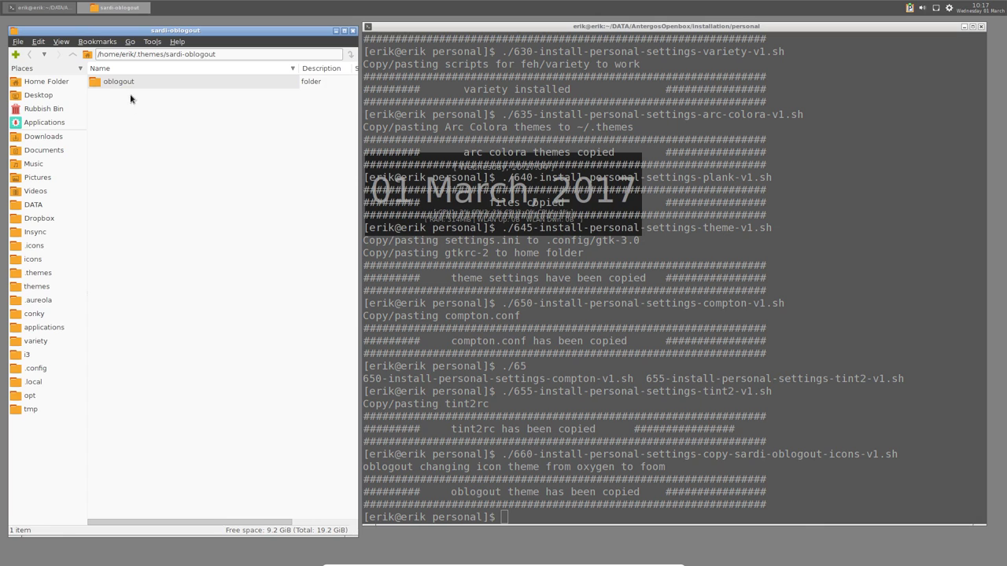
click(129, 81)
double_click(130, 81)
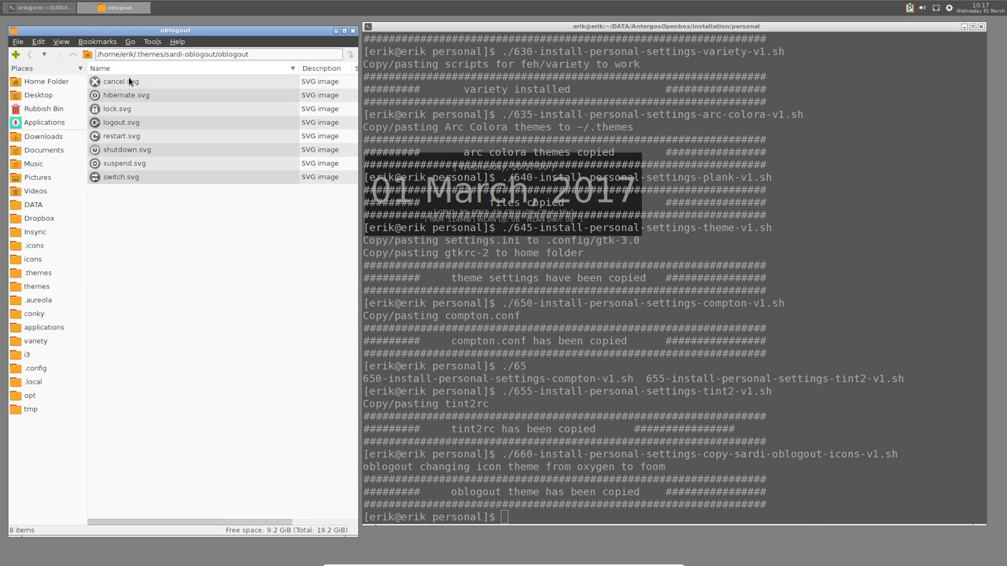
click(30, 56)
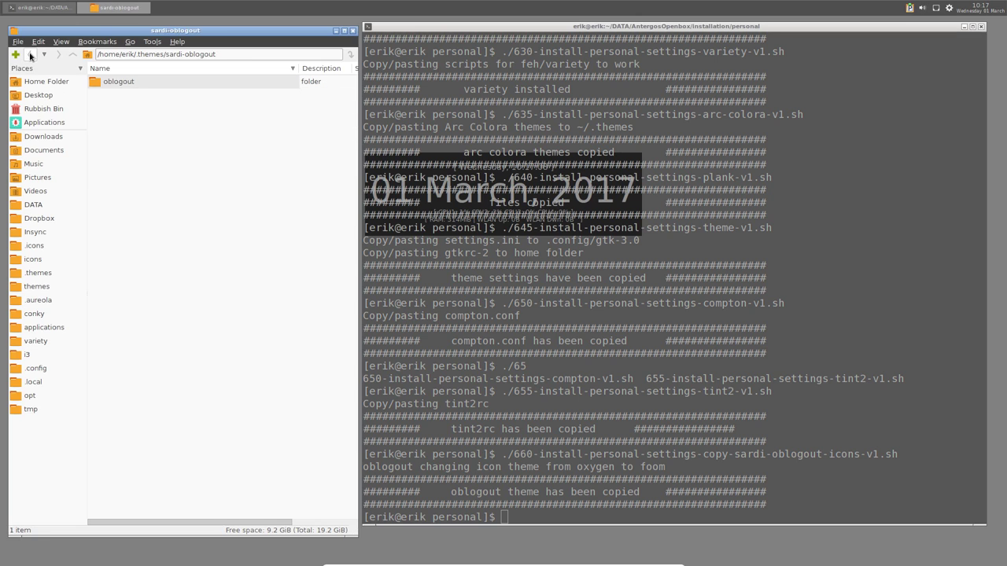
click(30, 55)
click(30, 55)
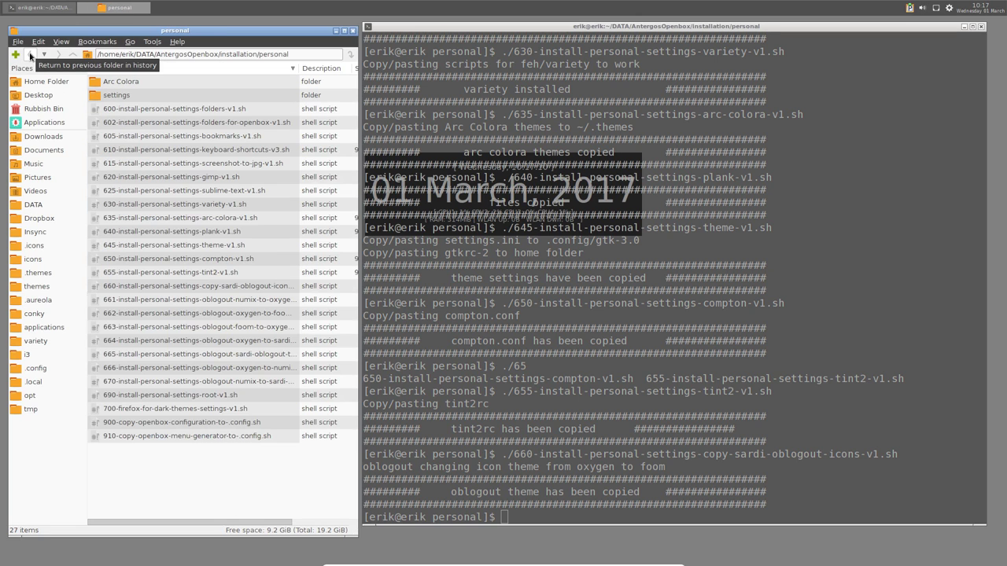
- Look over the 660 and 661 scripts in the file list
click(595, 435)
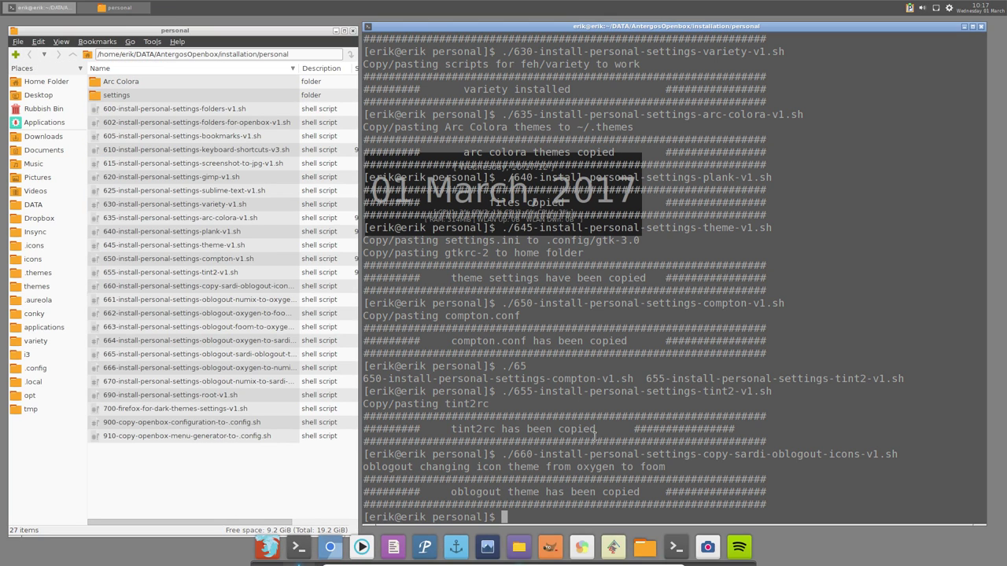
click(243, 288)
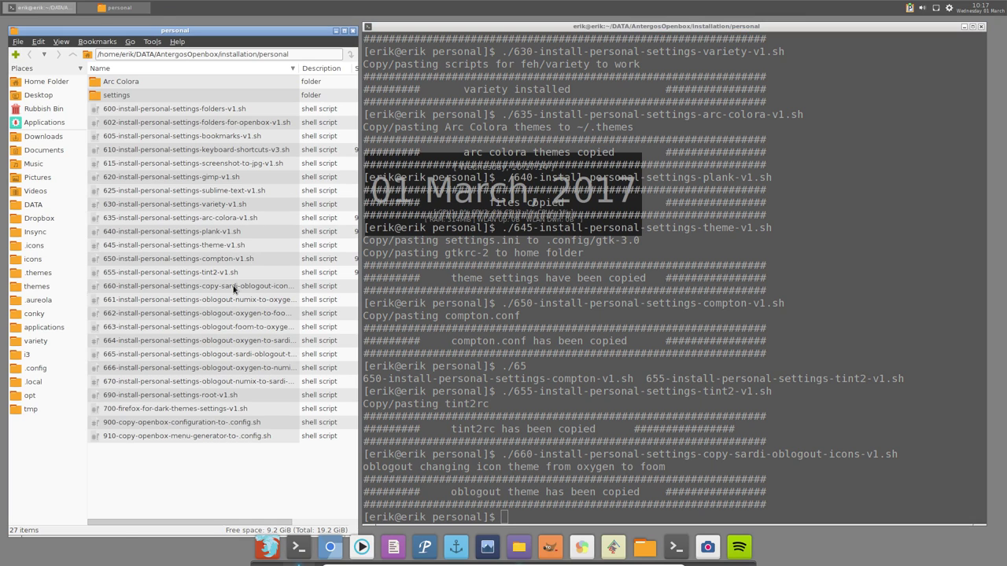
click(221, 299)
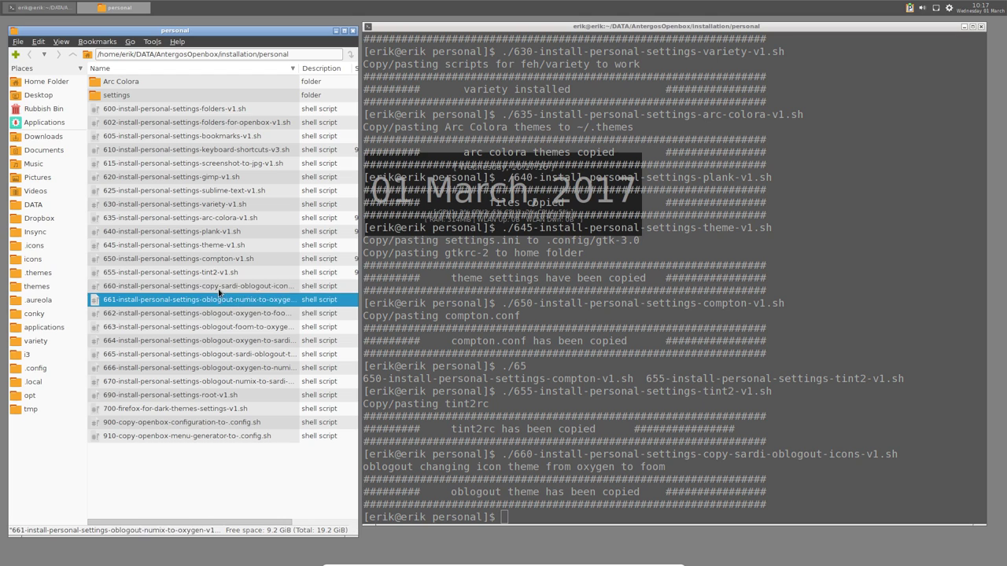
click(221, 288)
click(222, 298)
click(226, 316)
click(235, 286)
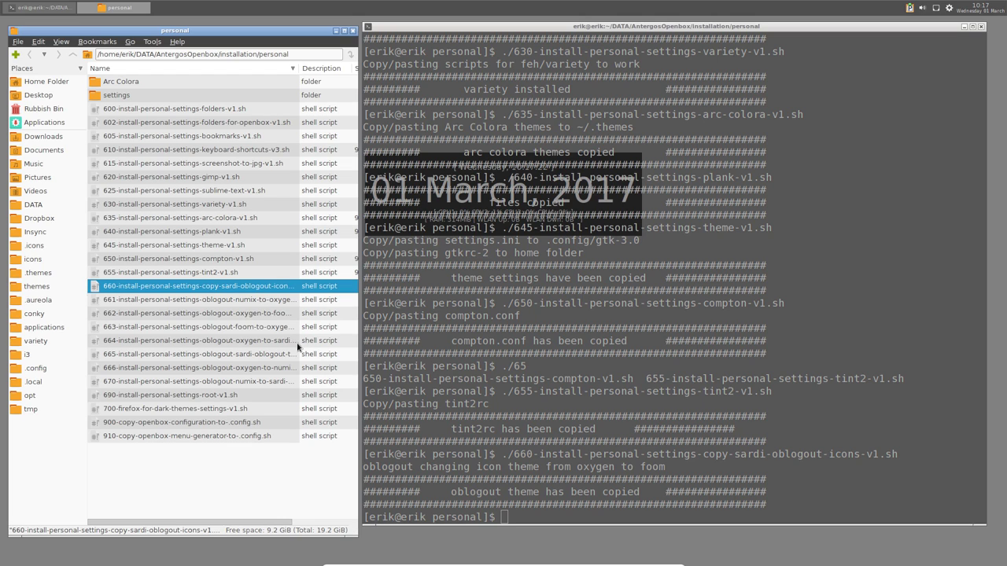
- Run the 661 numix-to-oxygen oblogout script, entering the sudo password when asked
click(269, 302)
click(513, 454)
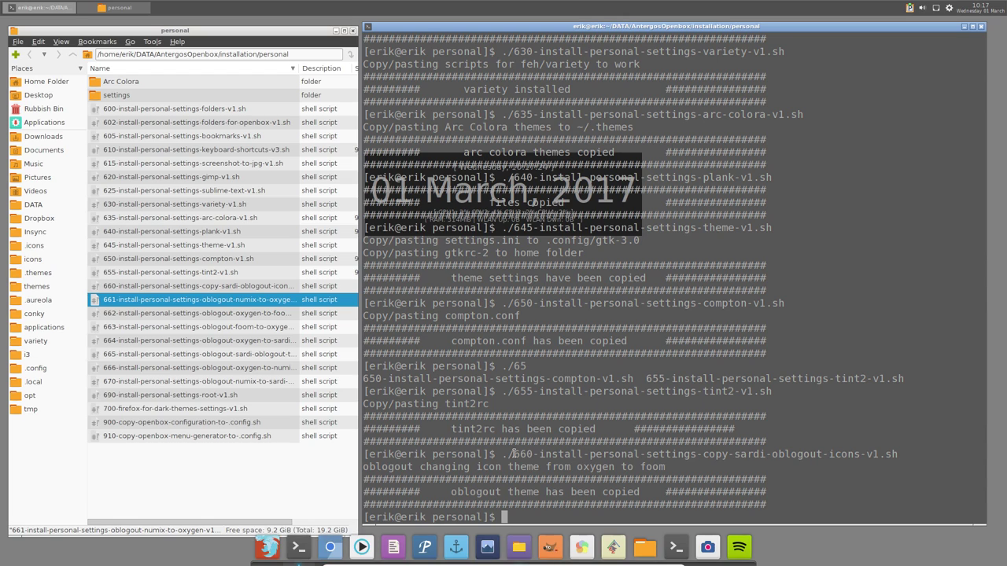
text(./661)
key(Tab)
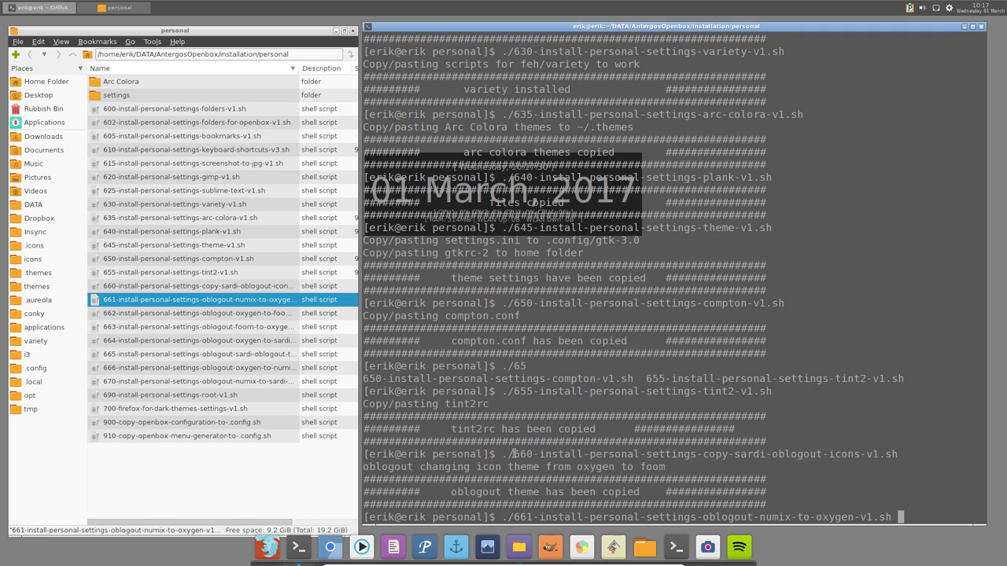
key(Return)
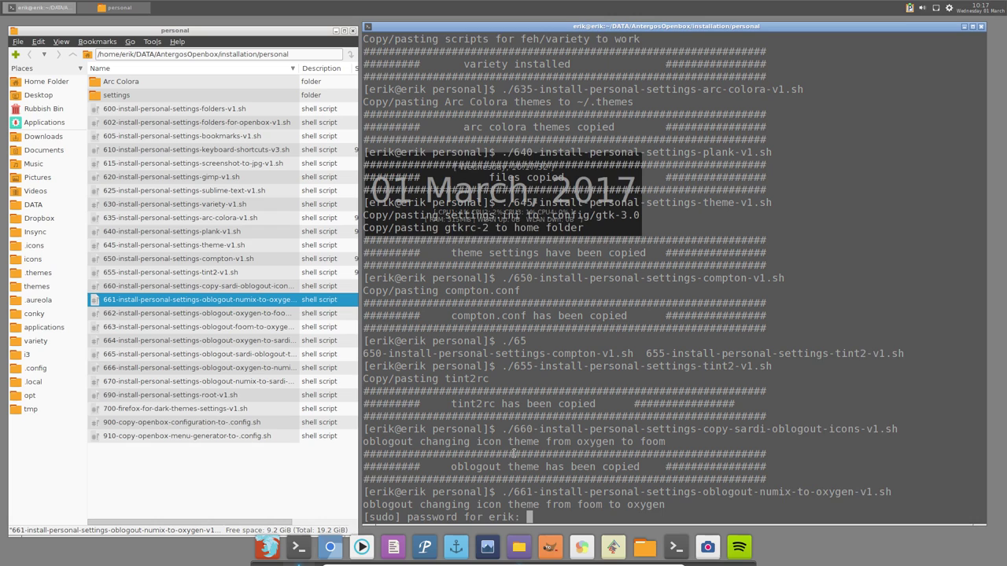
key(Return)
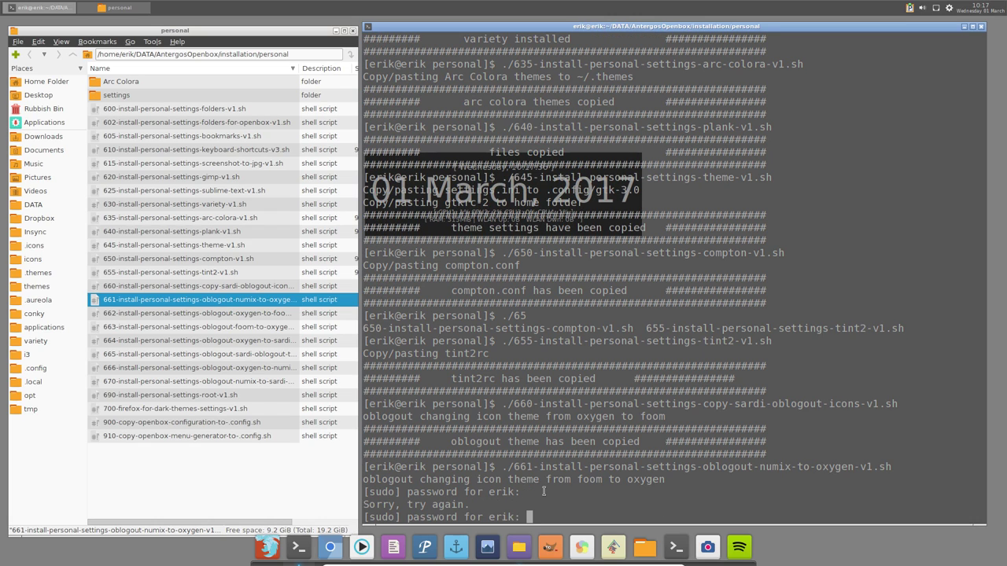
key(Return)
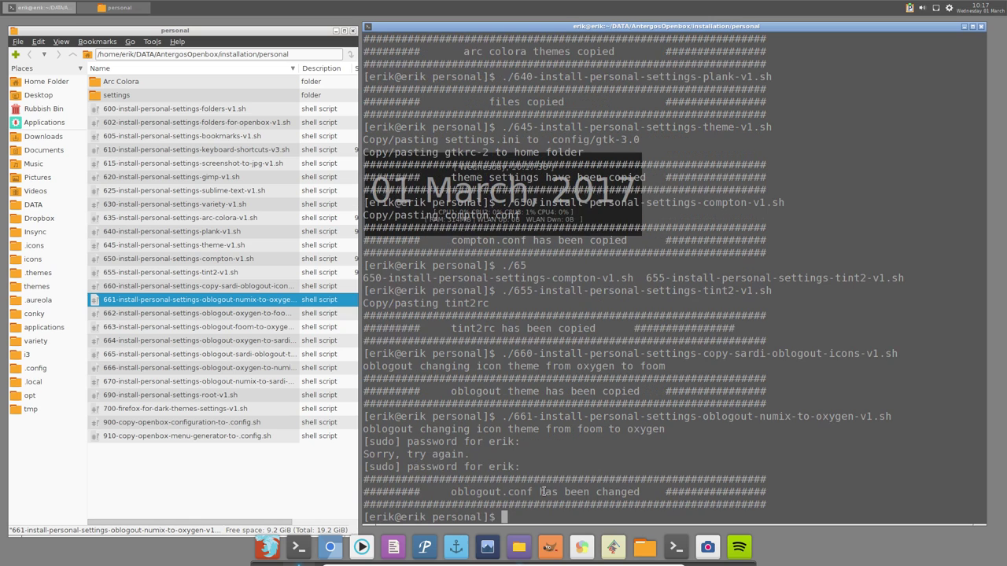
- Preview the oxygen icons in the logout dialog via desktop menu Exit, then dismiss it
right_click(165, 539)
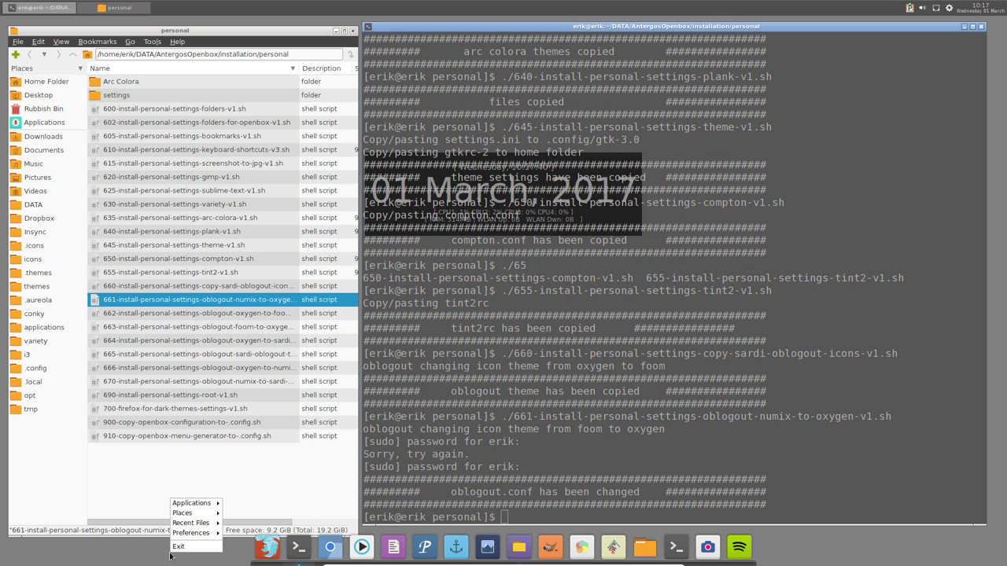
click(179, 546)
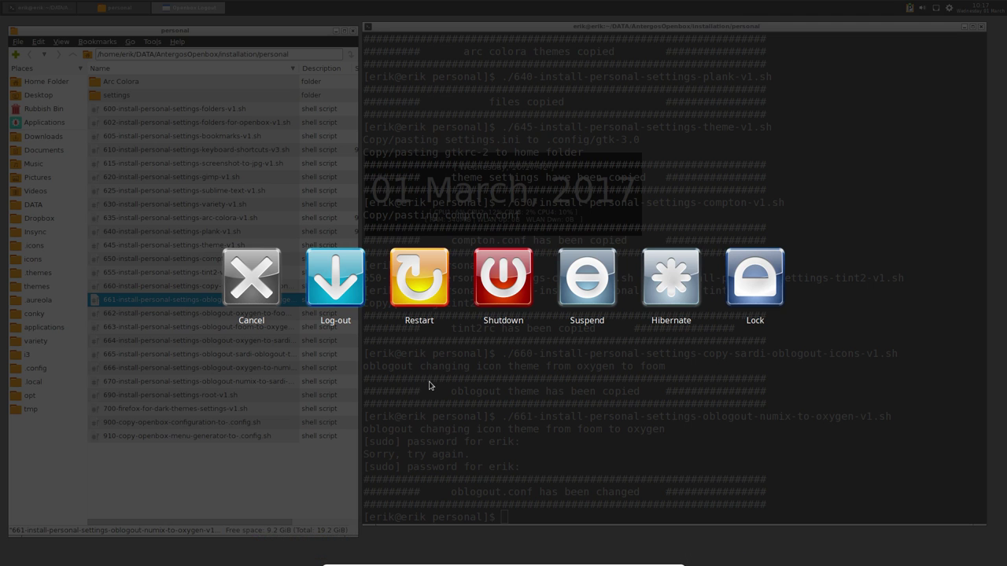
key(Escape)
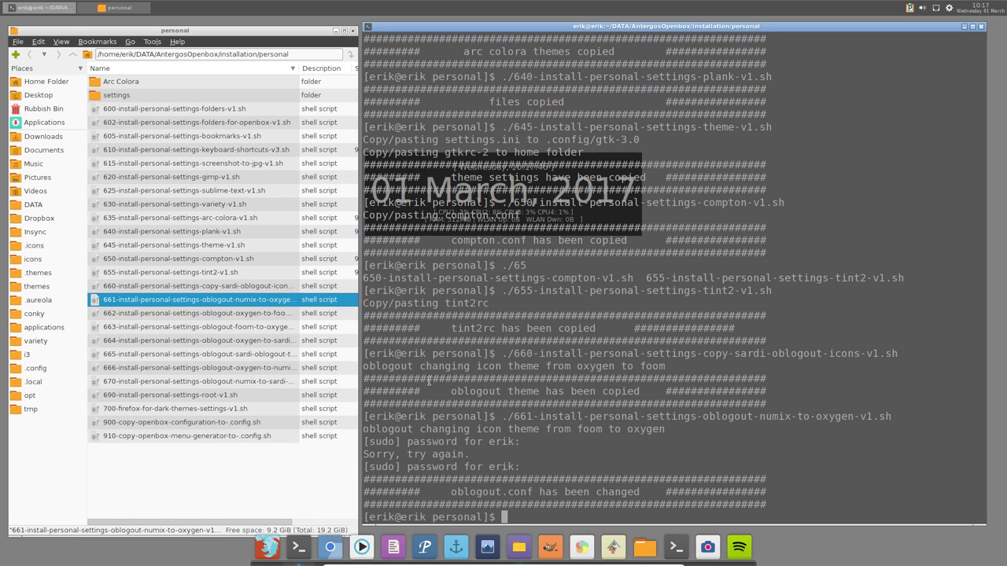
- Run the 662 oxygen-to-foom script and preview the foom icons in the logout dialog
text(./662)
key(Tab)
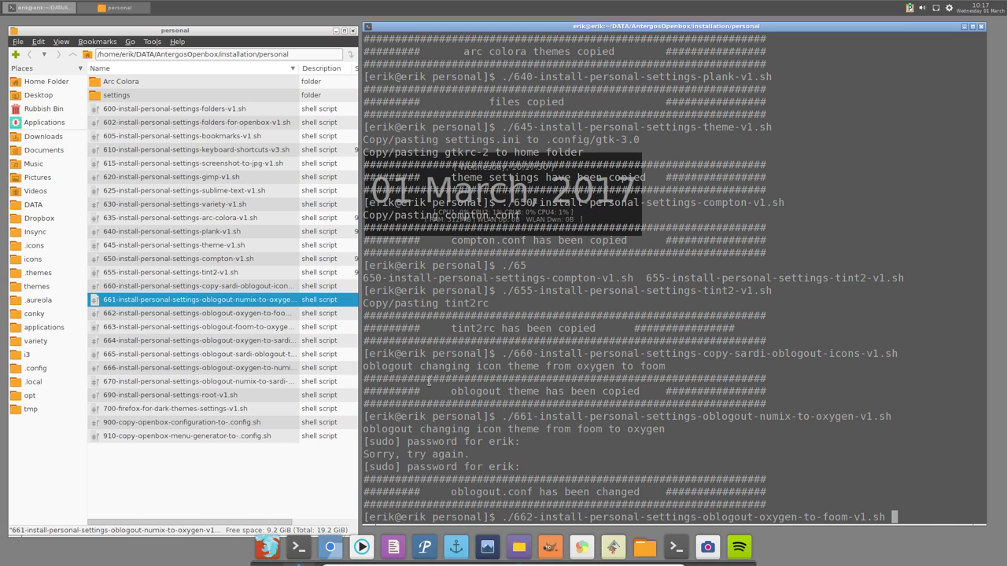
key(Return)
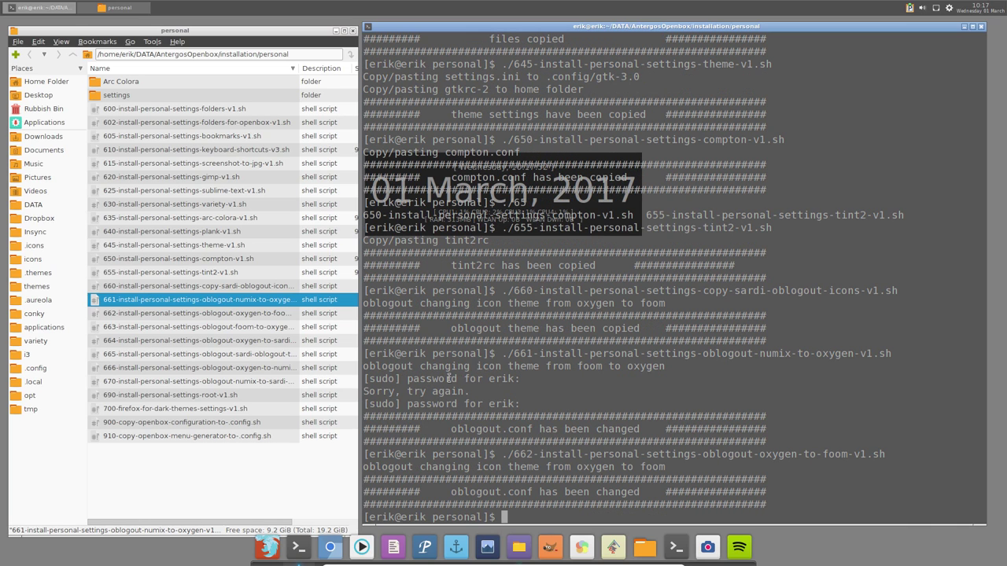
right_click(215, 547)
click(215, 544)
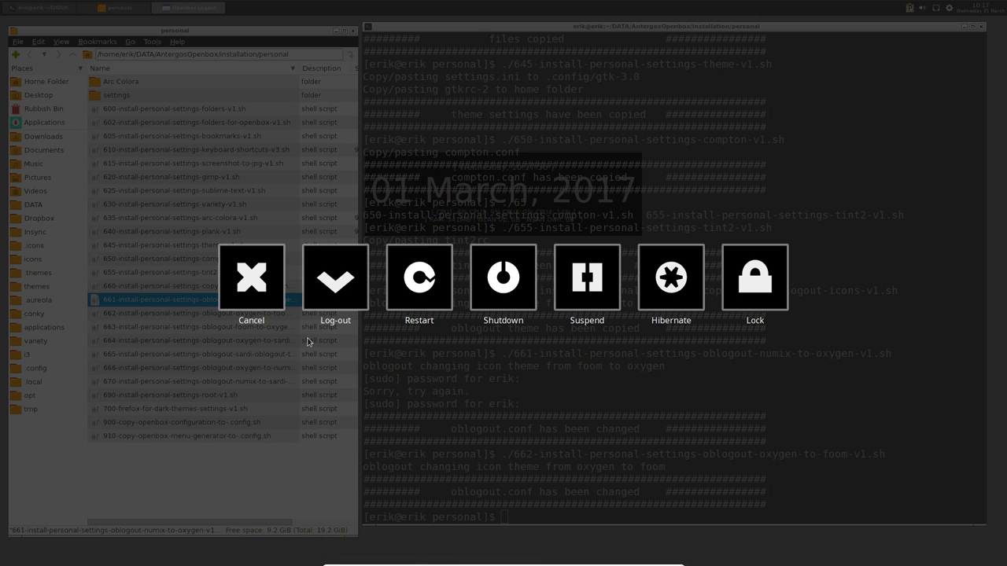
key(Escape)
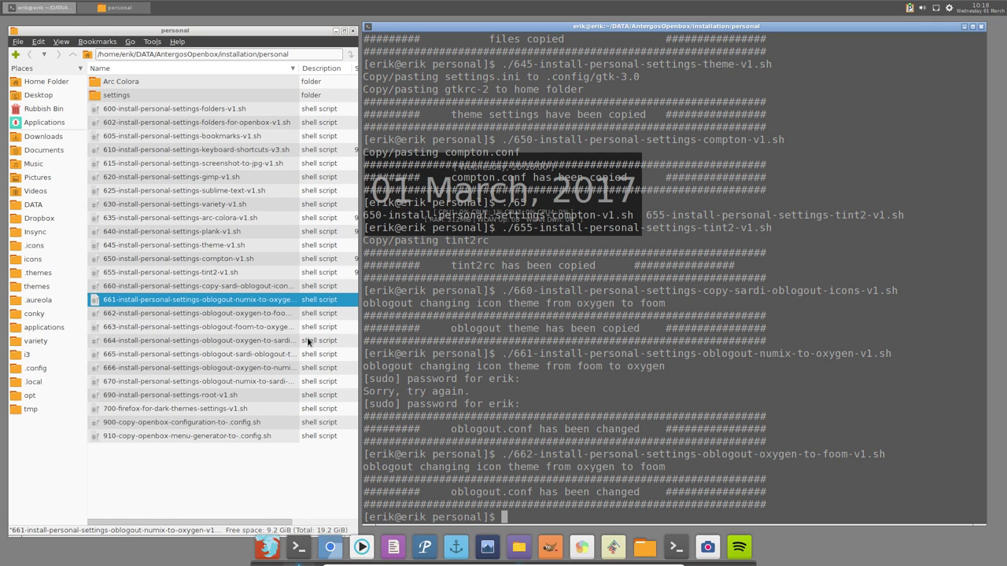
- Run the 663 foom-to-oxygen script and bring up the logout dialog to preview oxygen icons
text(./663)
key(Tab)
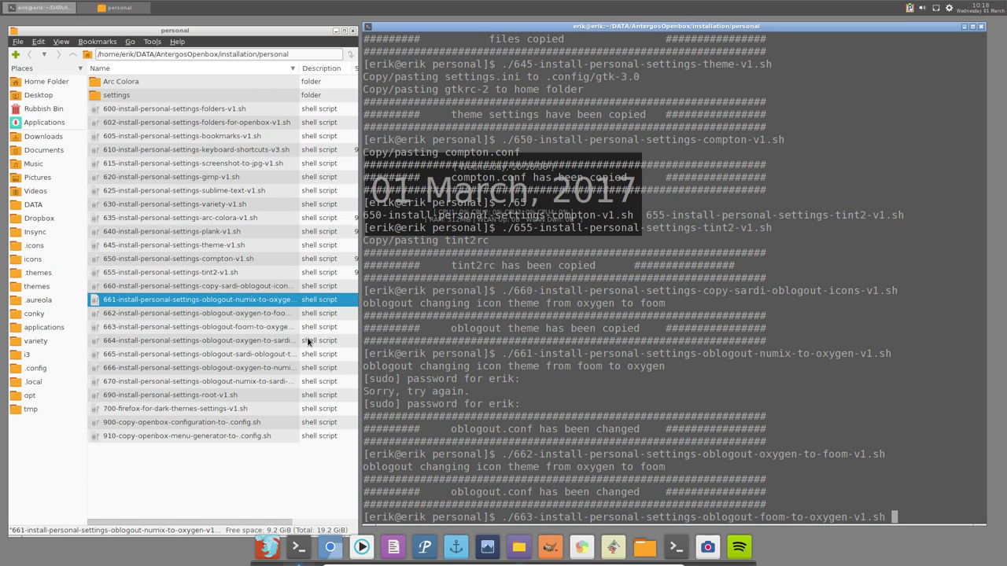
key(Return)
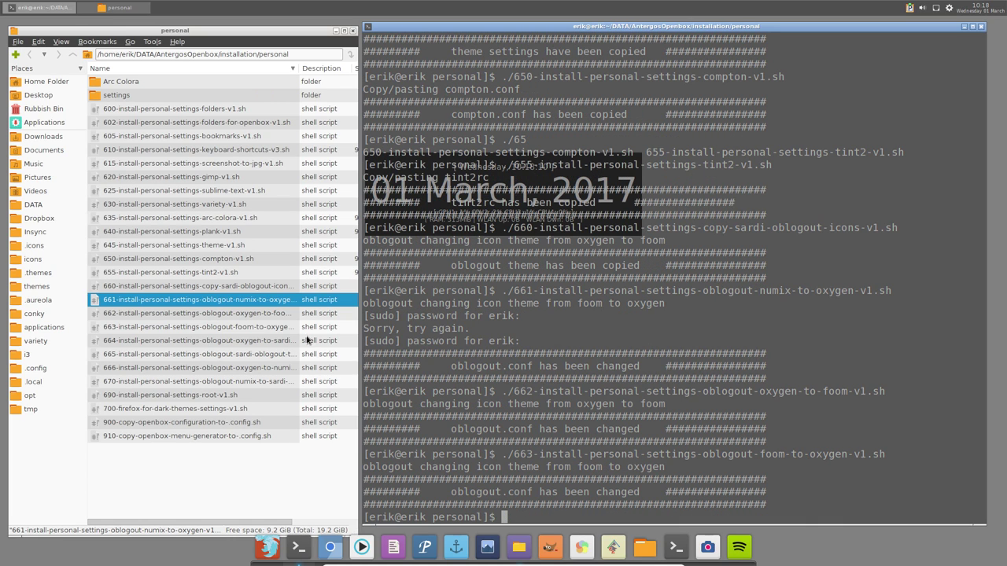
right_click(94, 554)
click(101, 549)
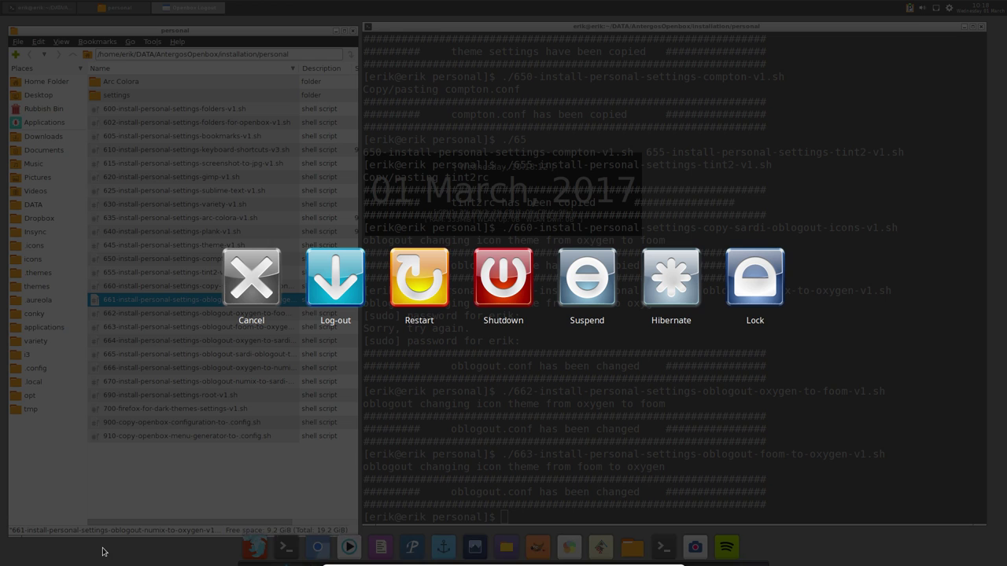
- Dismiss the logout dialog and run the 664 oxygen-to-sardi oblogout script
key(Escape)
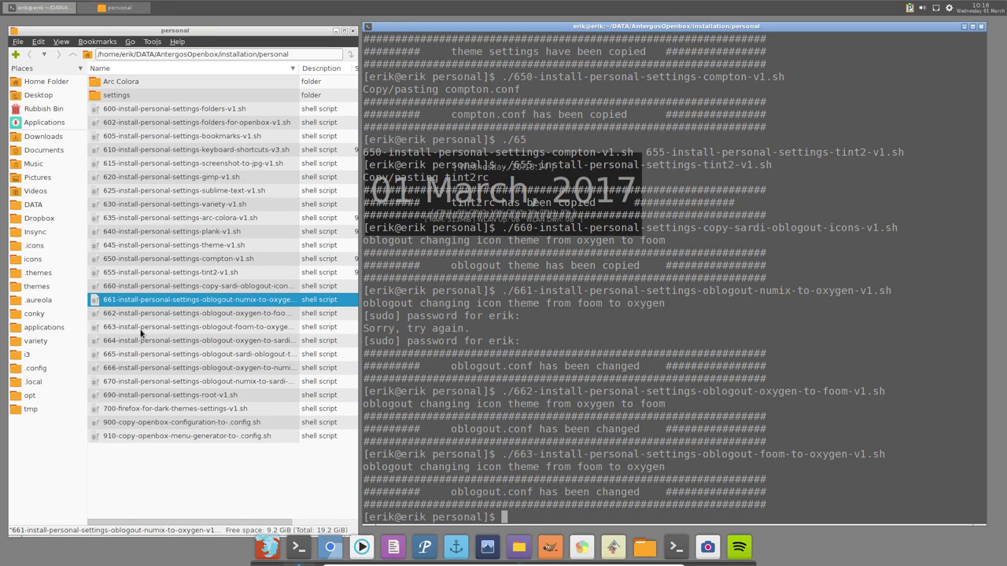
click(143, 328)
click(143, 341)
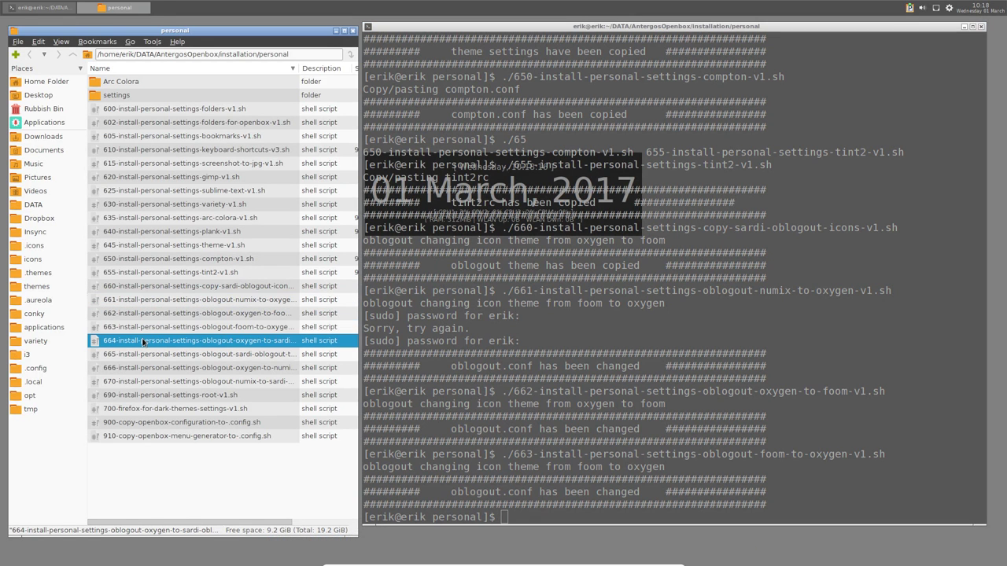
click(494, 485)
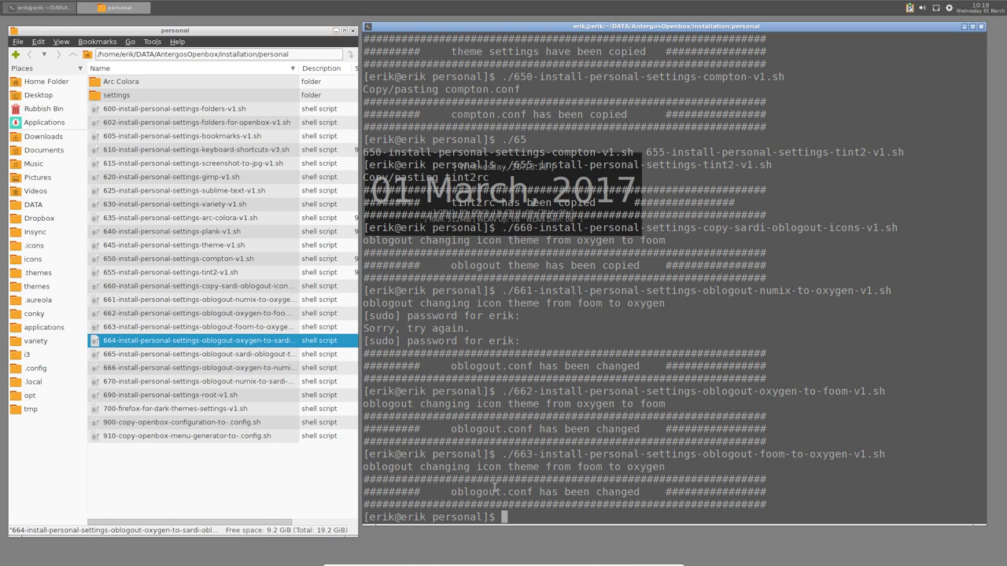
text(./)
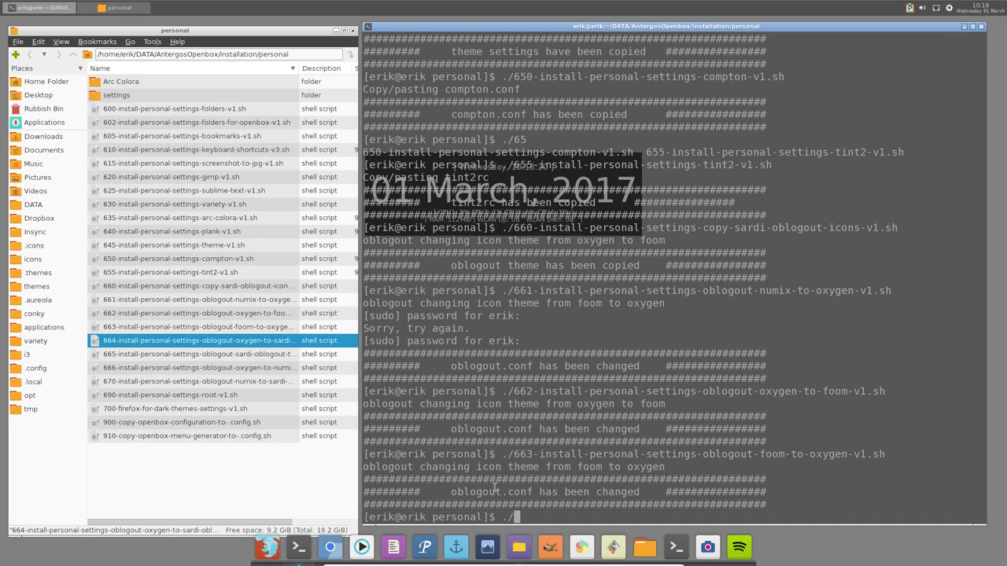
text(664)
key(Tab)
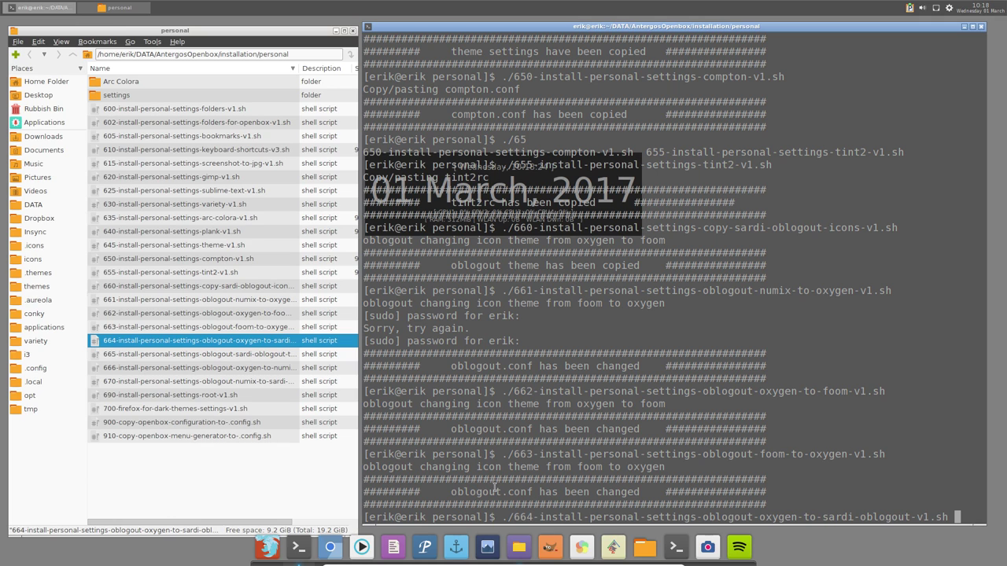
key(Return)
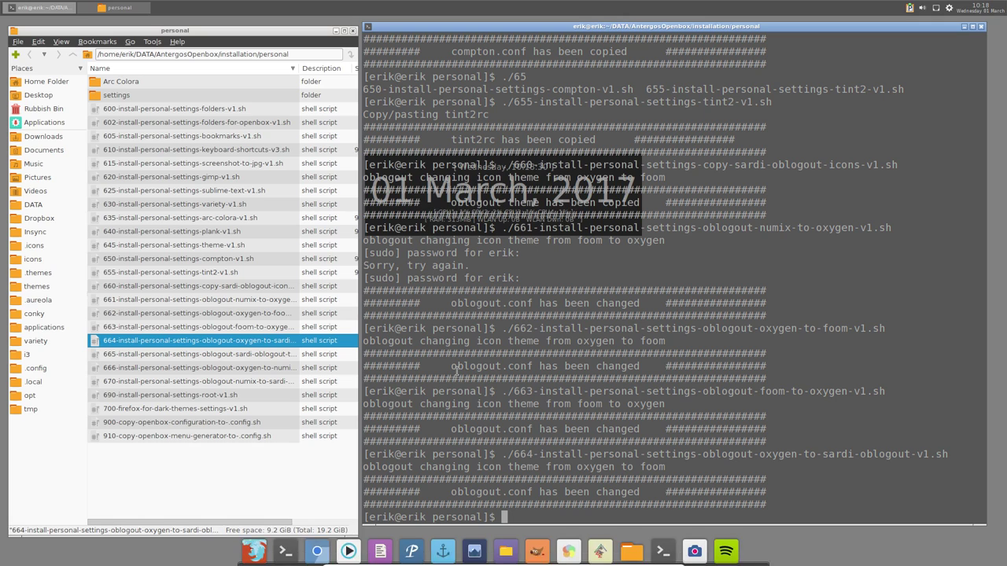
- Widen the Name column and review the 665, 666, 670 and 690 scripts before refocusing the terminal
click(176, 359)
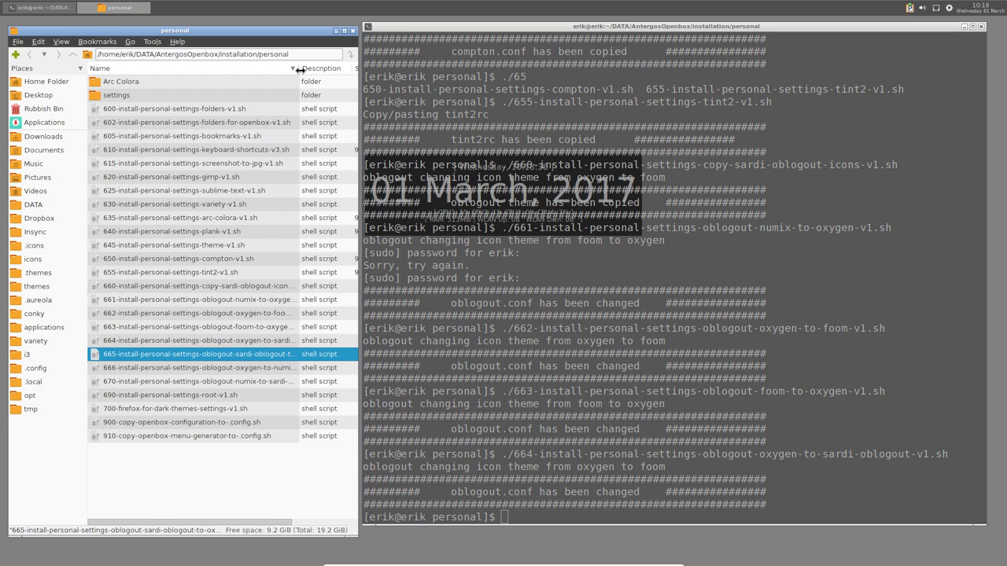
drag(300, 71, 336, 71)
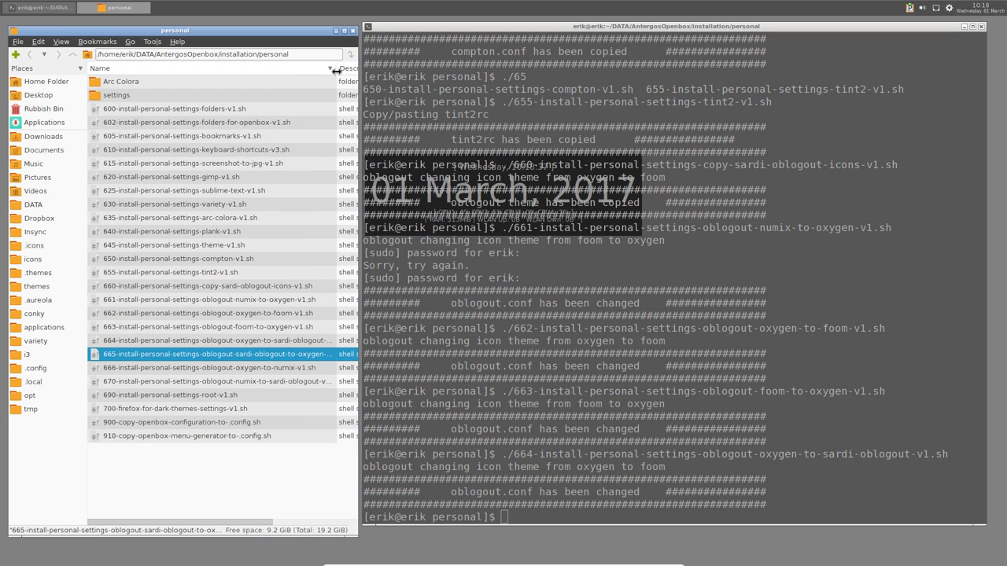
click(248, 370)
click(253, 383)
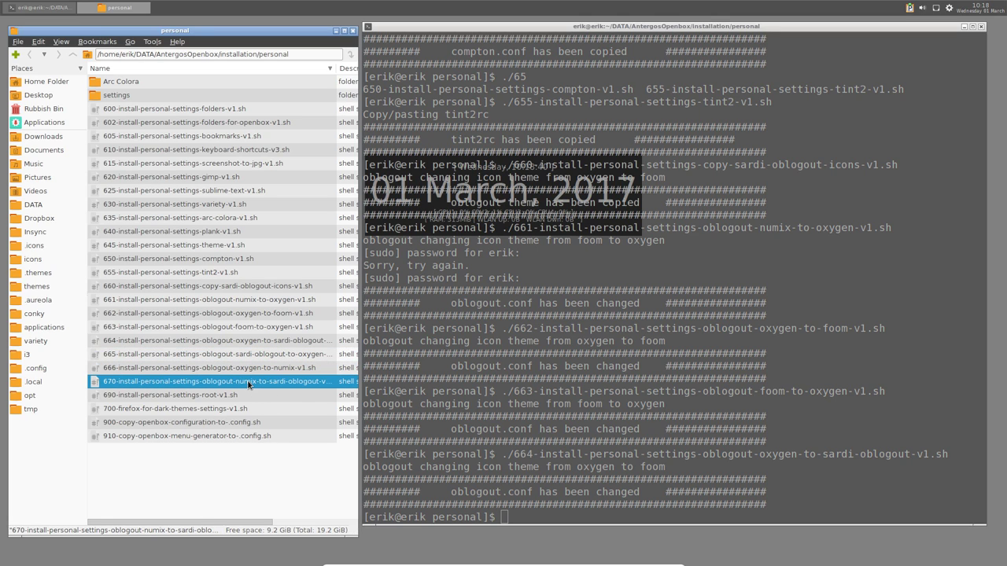
click(199, 396)
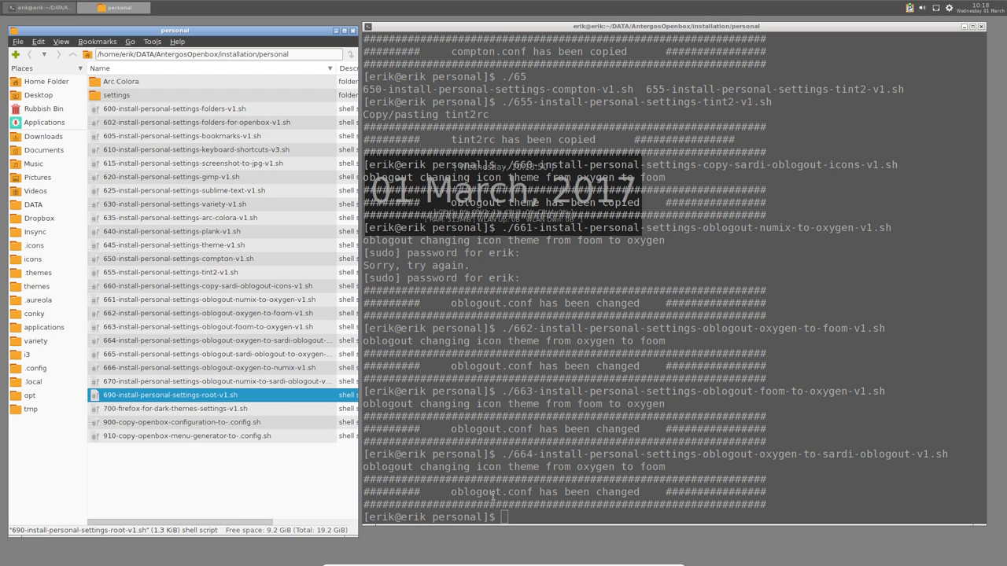
click(506, 517)
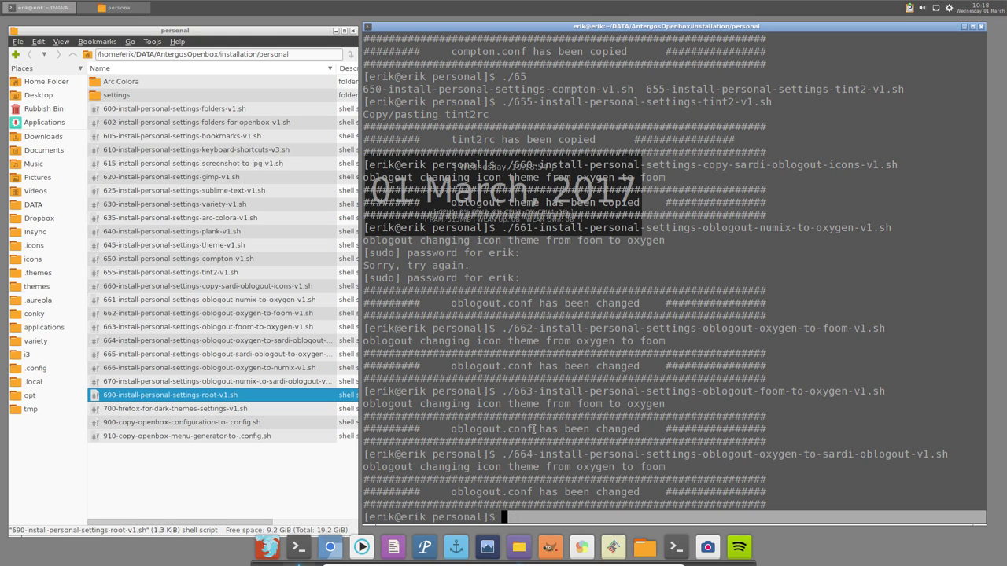
- Run the 700 Firefox dark-themes and 900 Openbox configuration scripts
text(./700)
key(Tab)
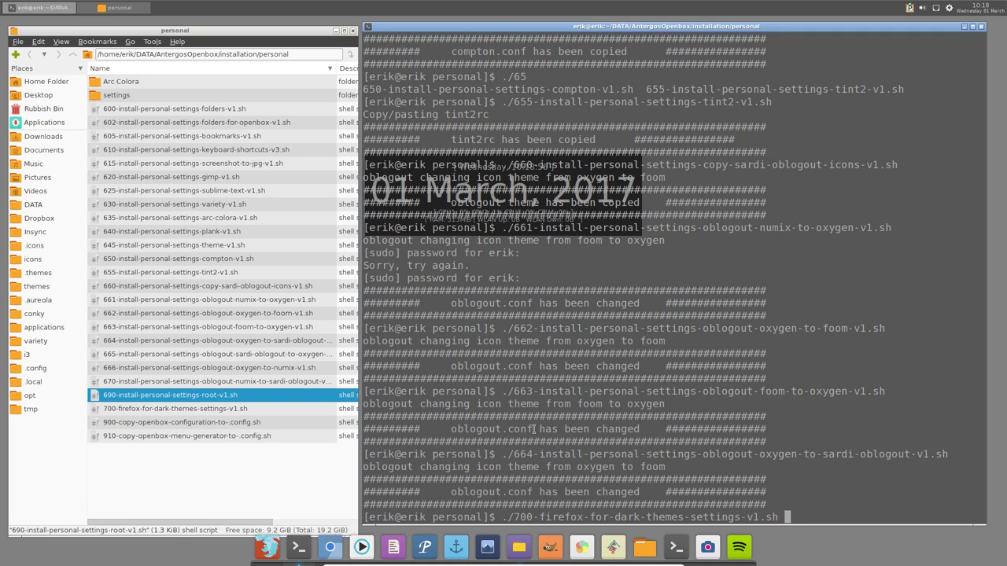
key(Return)
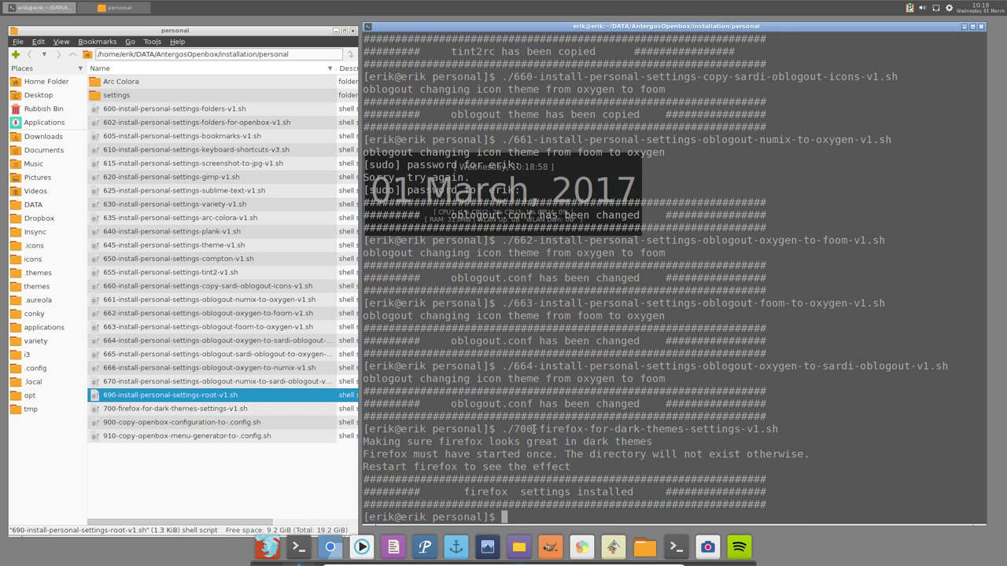
text(./)
text(900)
key(Tab)
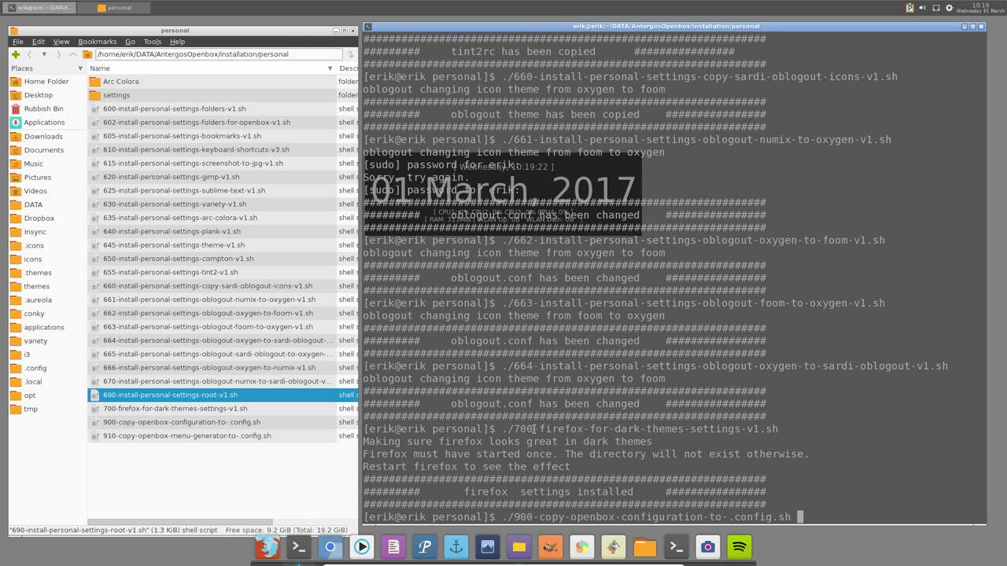
key(Return)
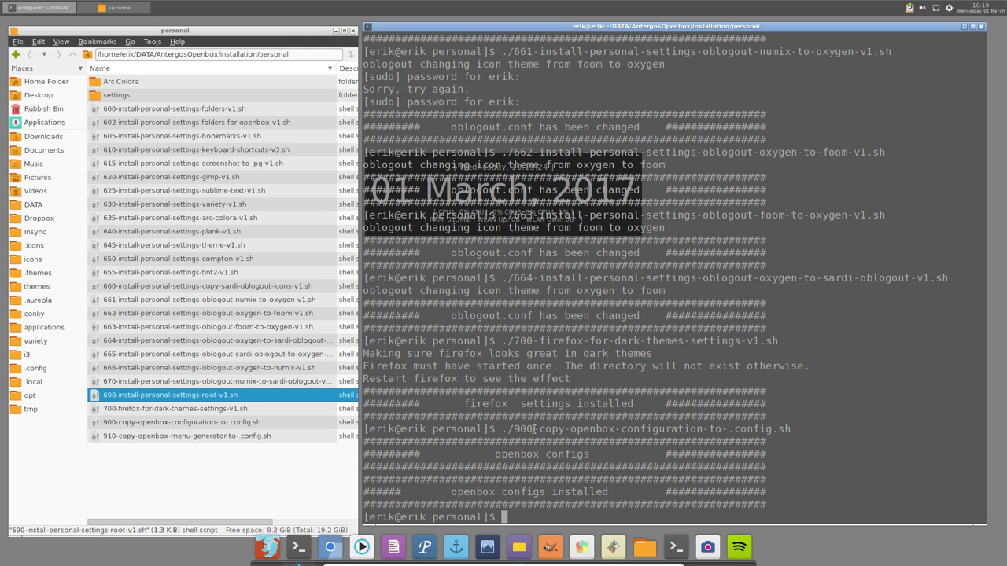
- Run the 910 obmenu-generator script, fixing a mistyped digit first
text(./94)
key(BackSpace)
text(10)
key(Tab)
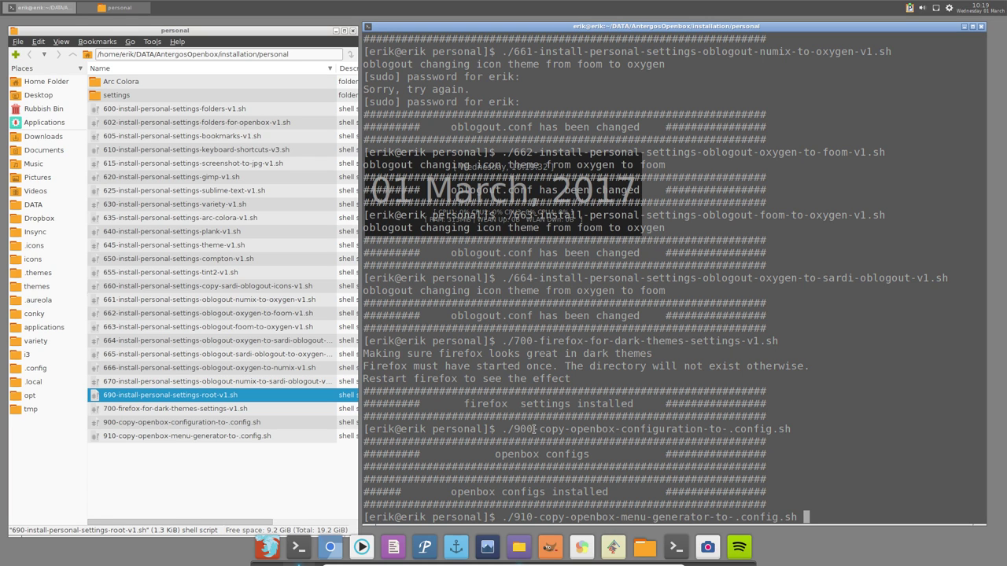
key(Return)
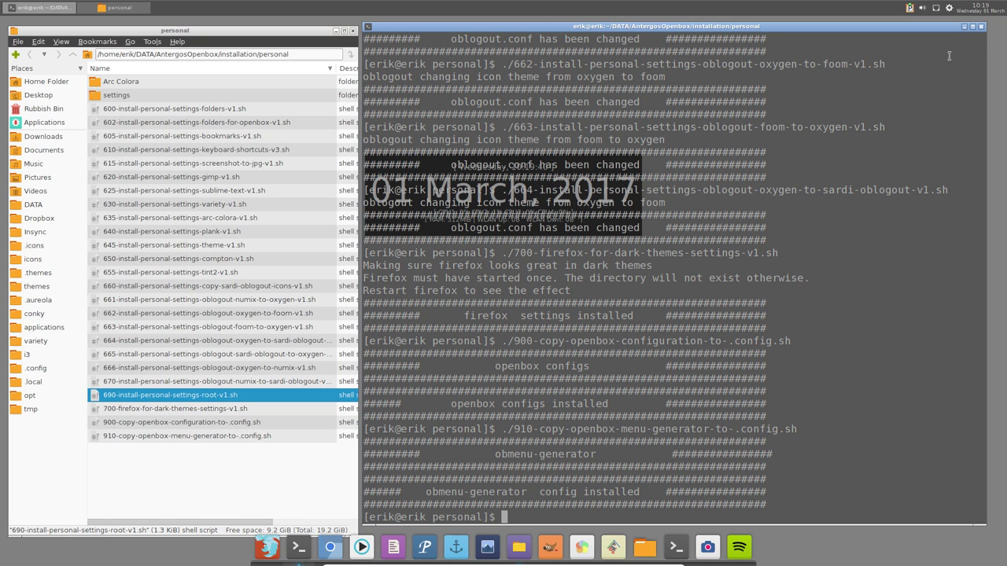
- Close both the LXTerminal and PCManFM windows
click(982, 28)
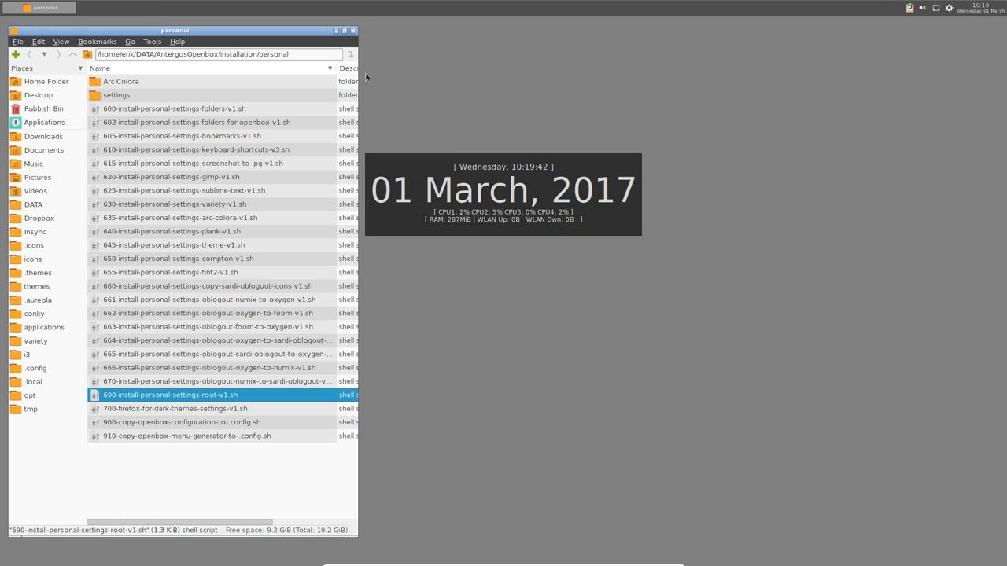
click(353, 31)
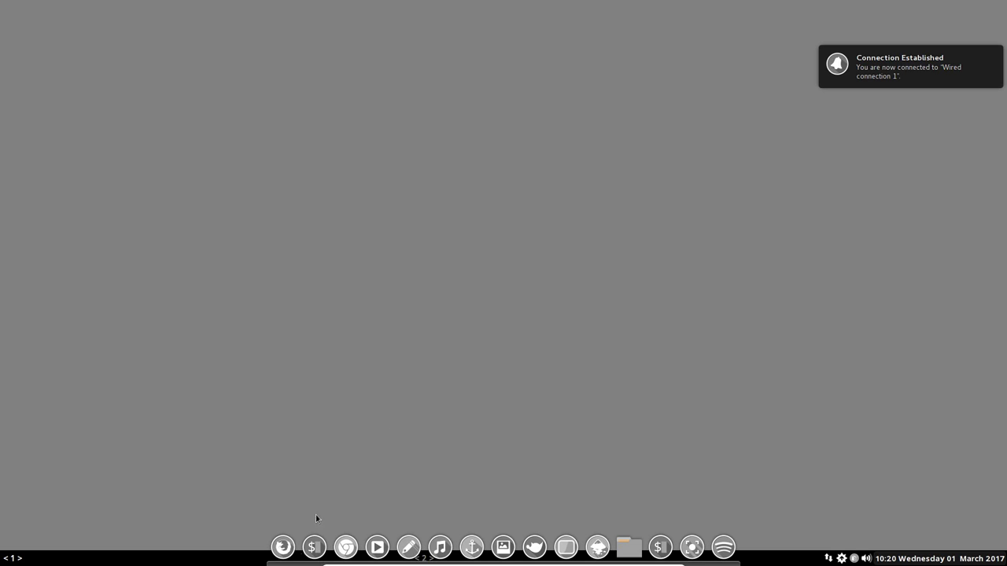
- In Plank Preferences, set Position to Top, enable Icon Zoom, and choose the Gingerbread theme
right_click(286, 556)
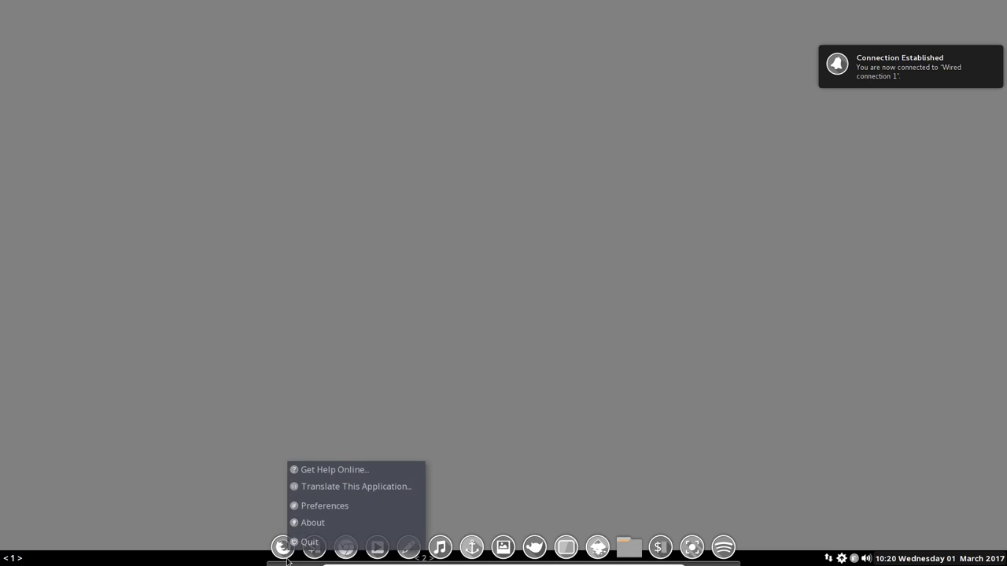
click(326, 506)
click(470, 246)
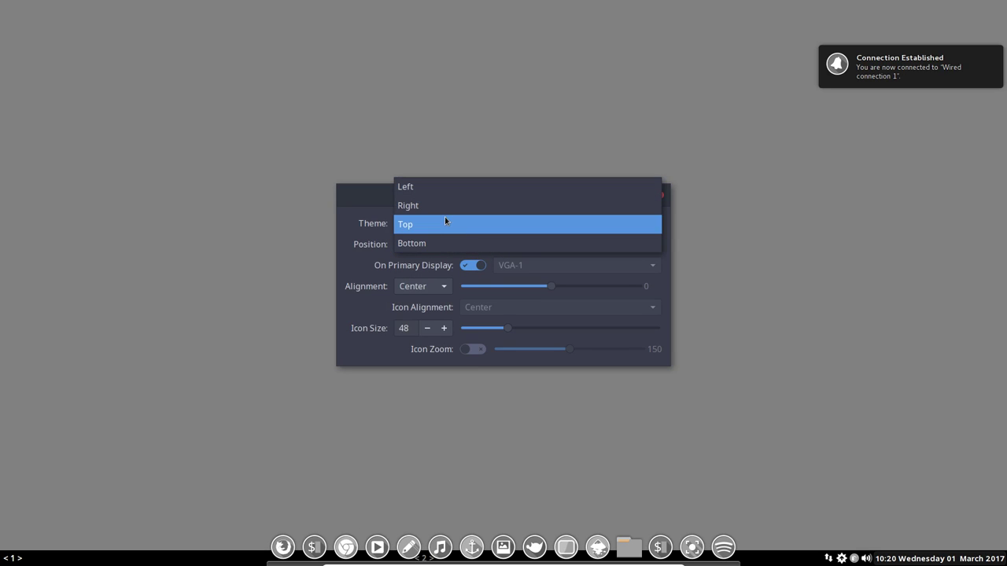
click(439, 225)
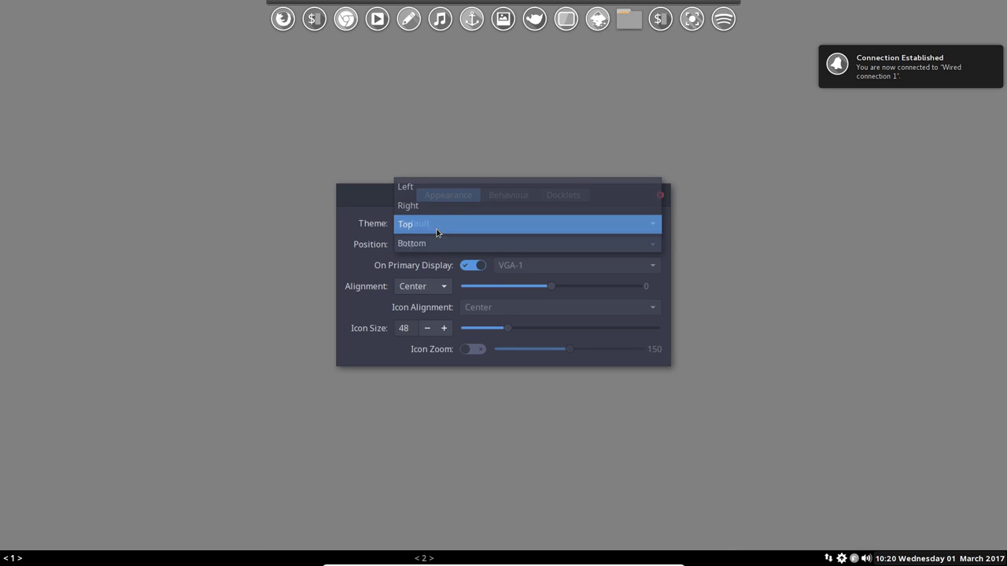
click(467, 349)
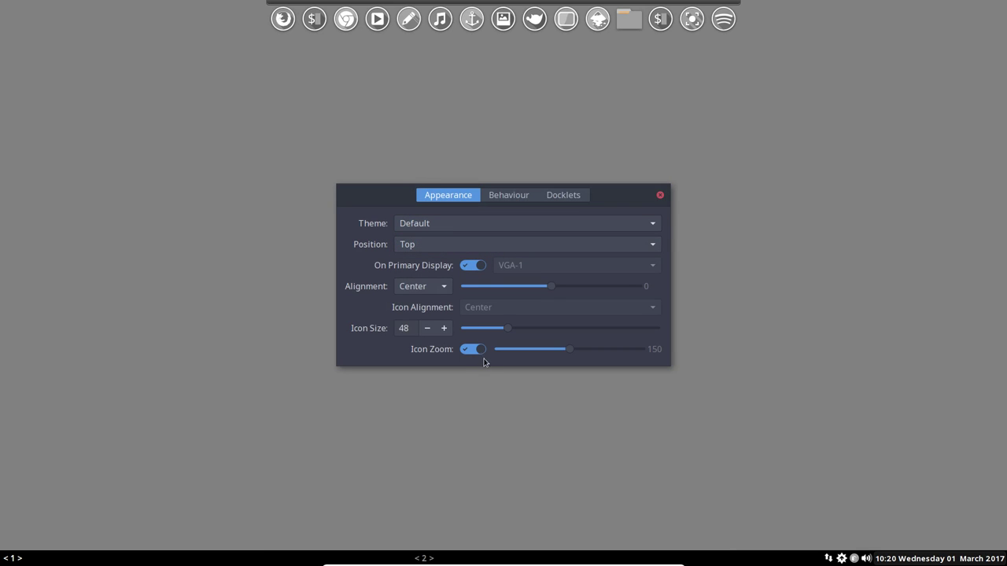
click(549, 227)
click(478, 132)
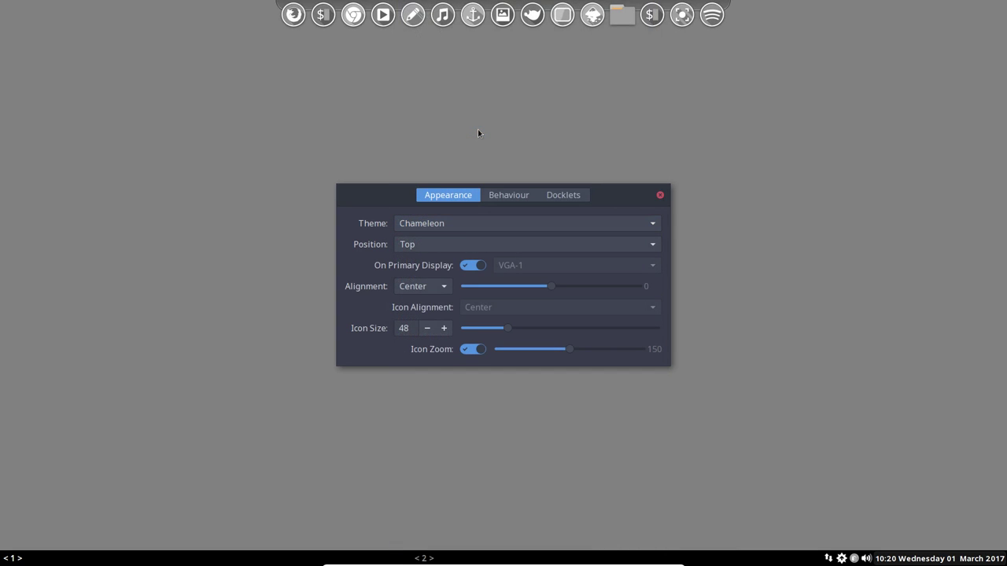
key(Down)
key(Down)
key(Down)
key(Down)
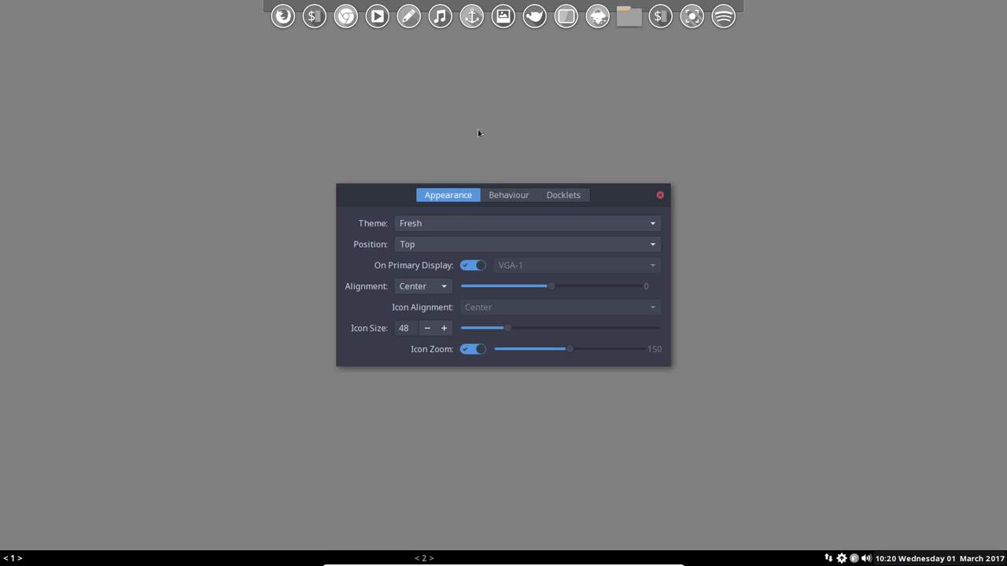
key(Down)
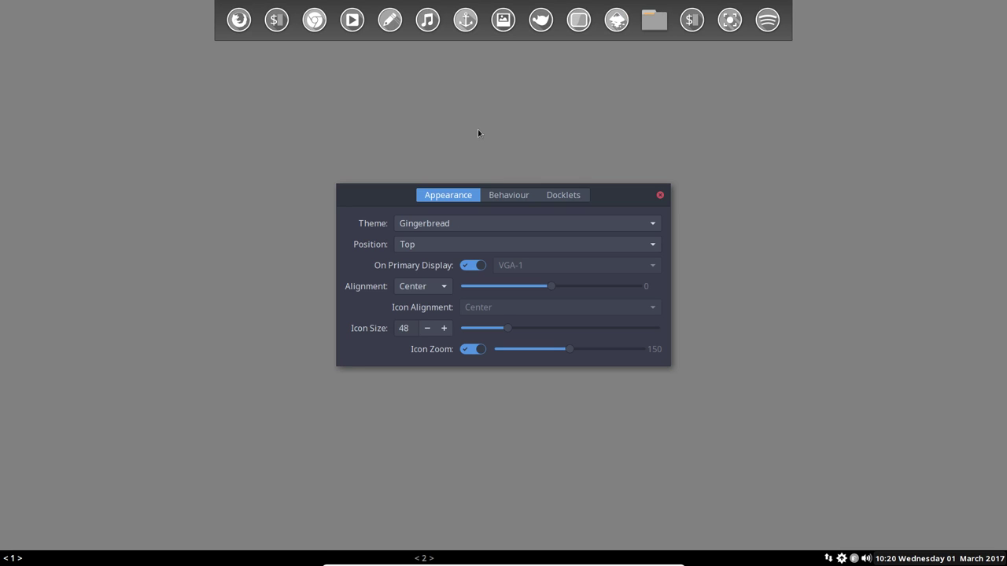
click(660, 195)
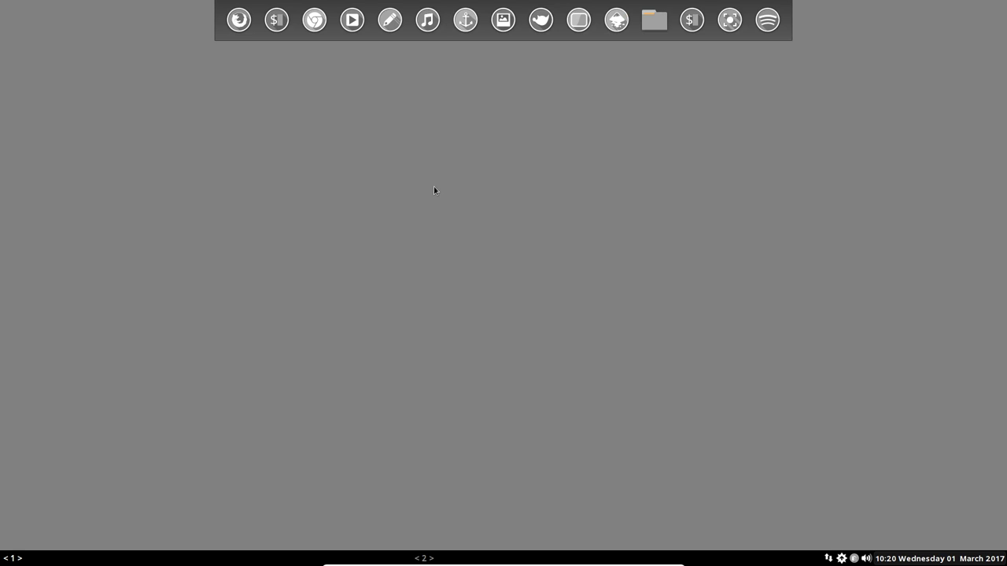
right_click(402, 222)
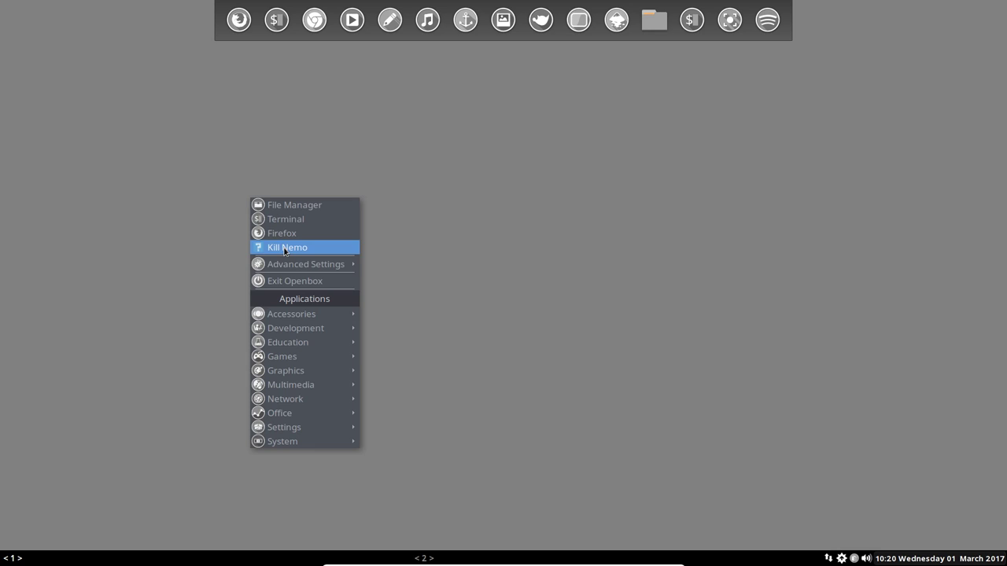
click(180, 376)
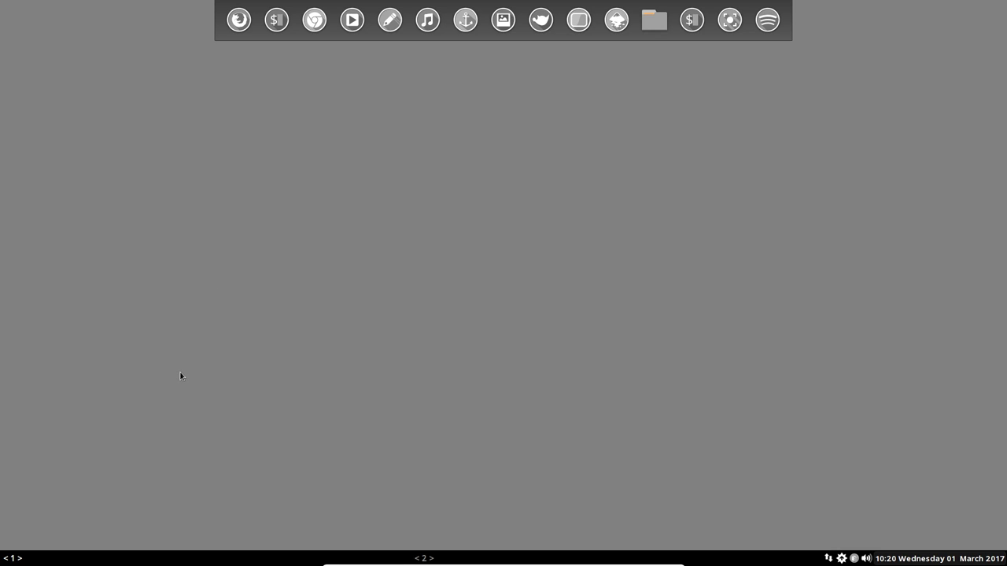